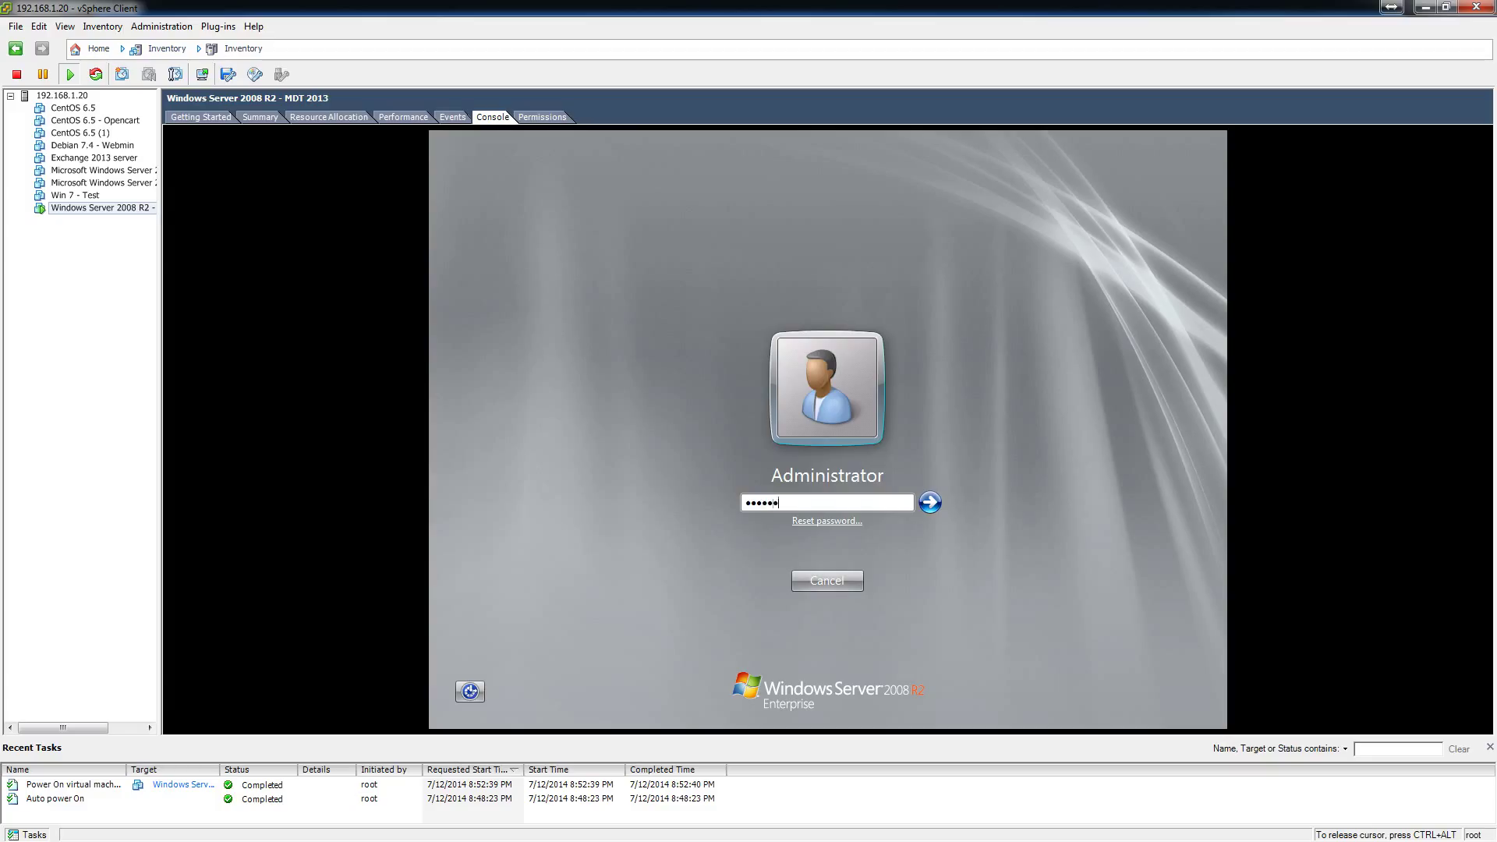
Log on to the VM console as Administrator with the account password.
{"action": "key", "text": "Return"}
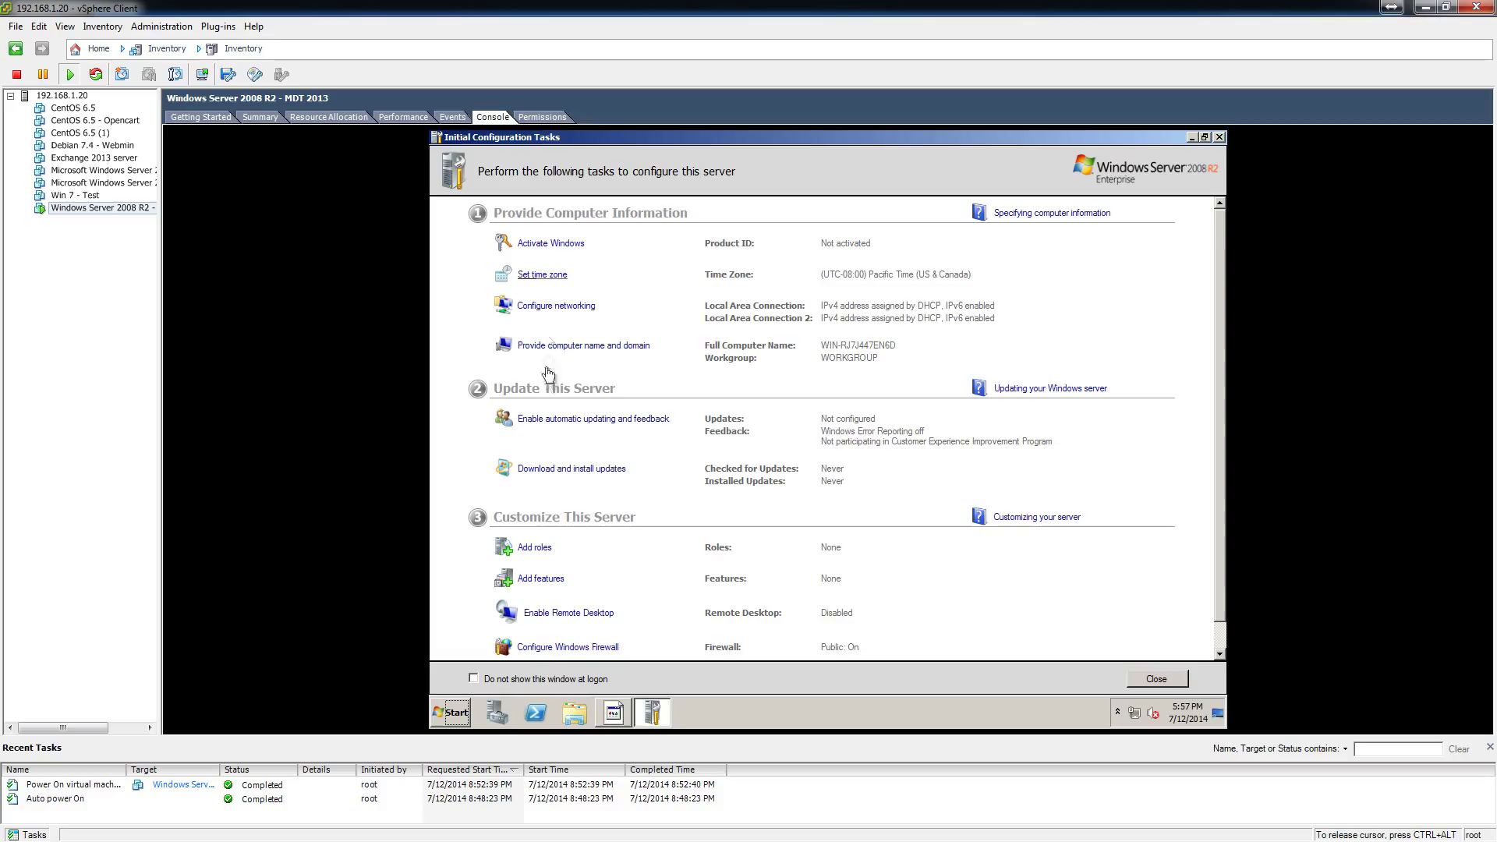
Enable Remote Desktop, allowing connections from any Remote Desktop version.
{"action": "left_click", "coordinate": [550, 614]}
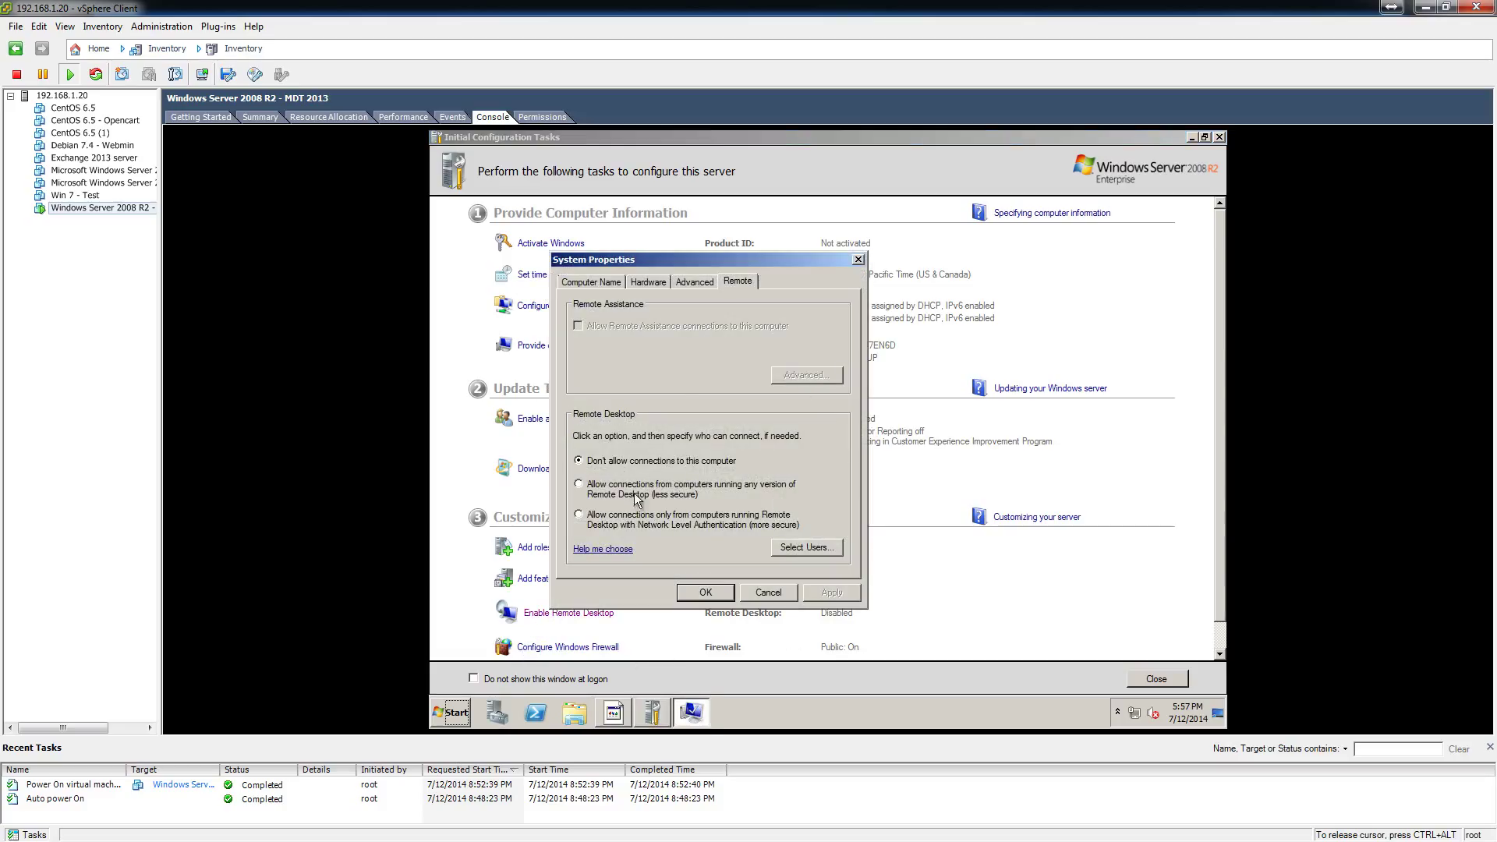
{"action": "left_click", "coordinate": [599, 489]}
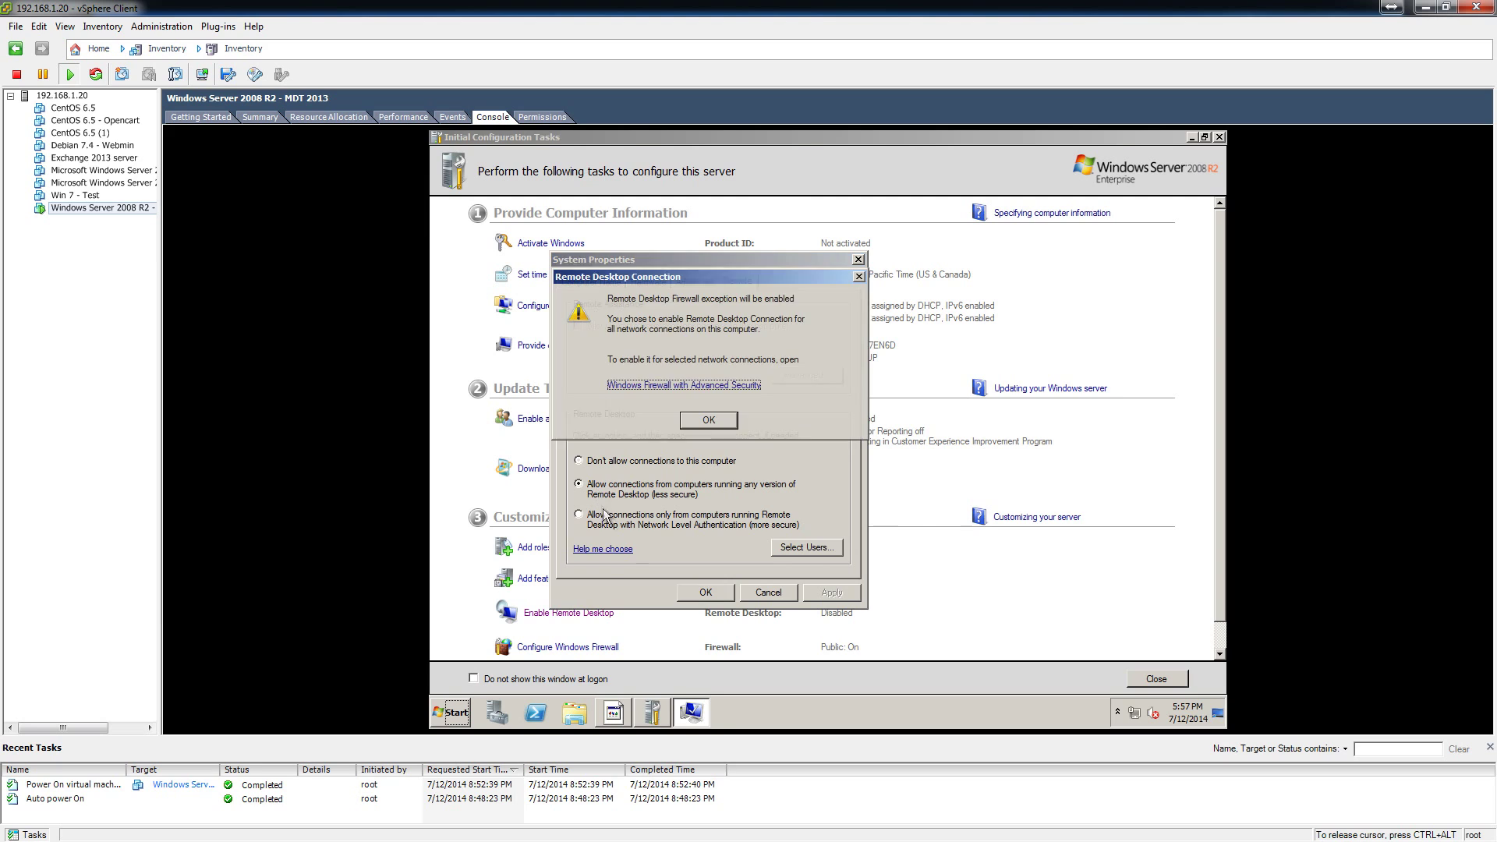
{"action": "left_click", "coordinate": [711, 422]}
{"action": "left_click", "coordinate": [708, 593]}
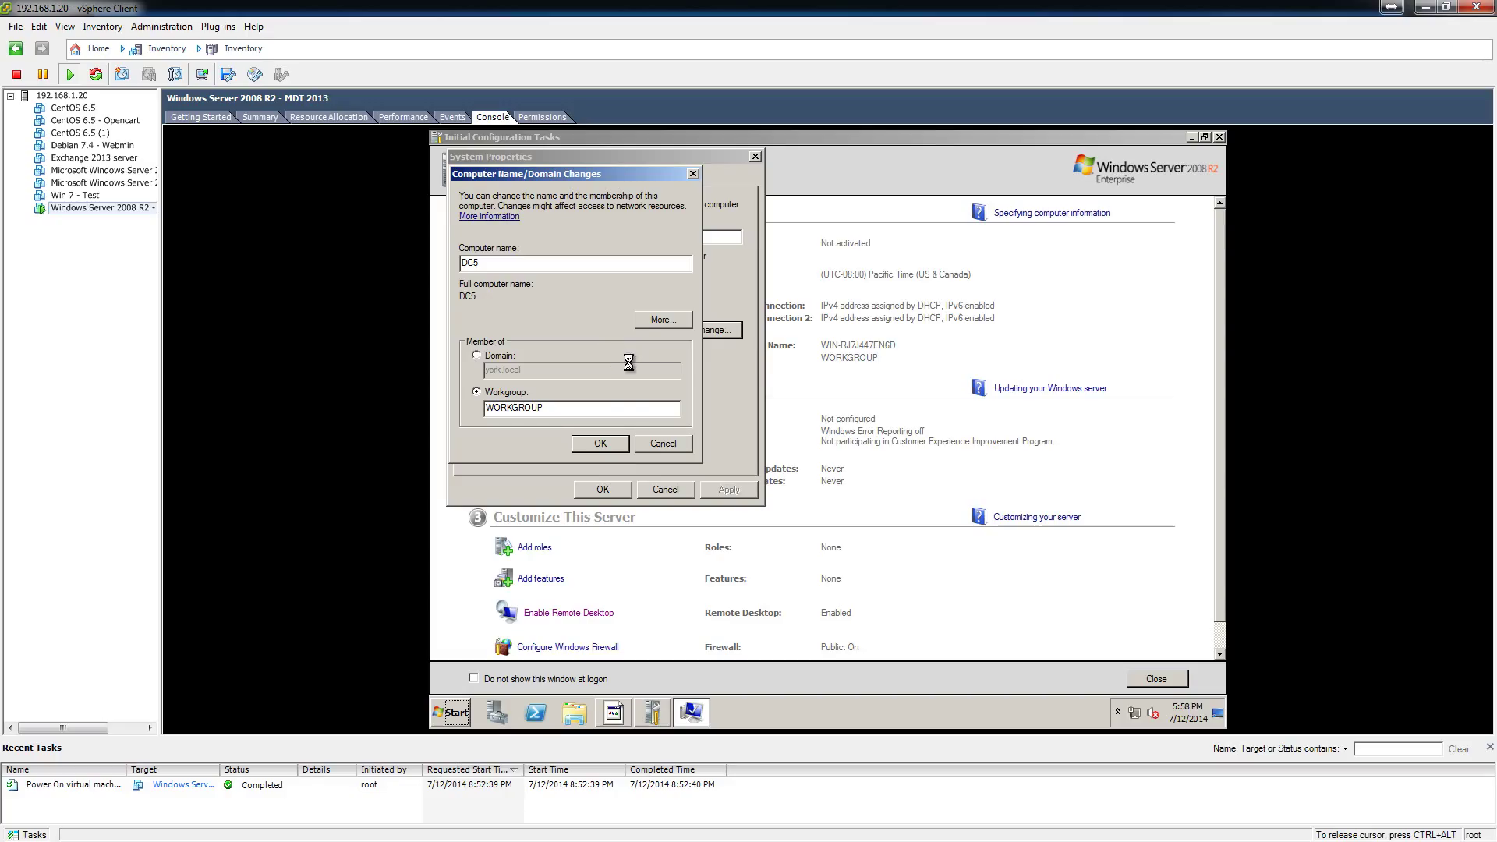
Rename the computer to DC5 and restart the server.
{"action": "left_click", "coordinate": [920, 436]}
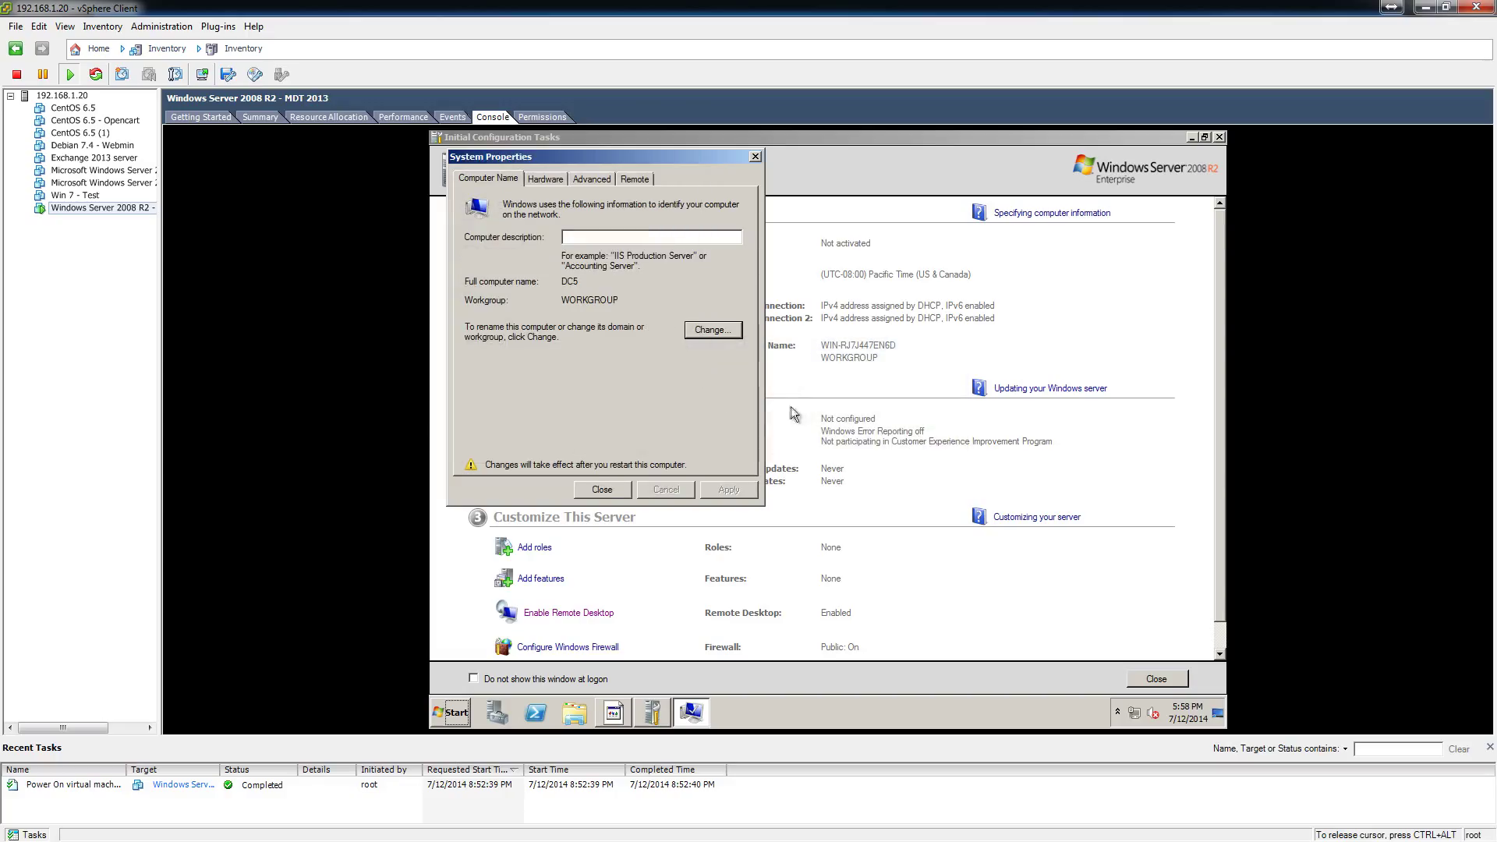
{"action": "left_click", "coordinate": [605, 484]}
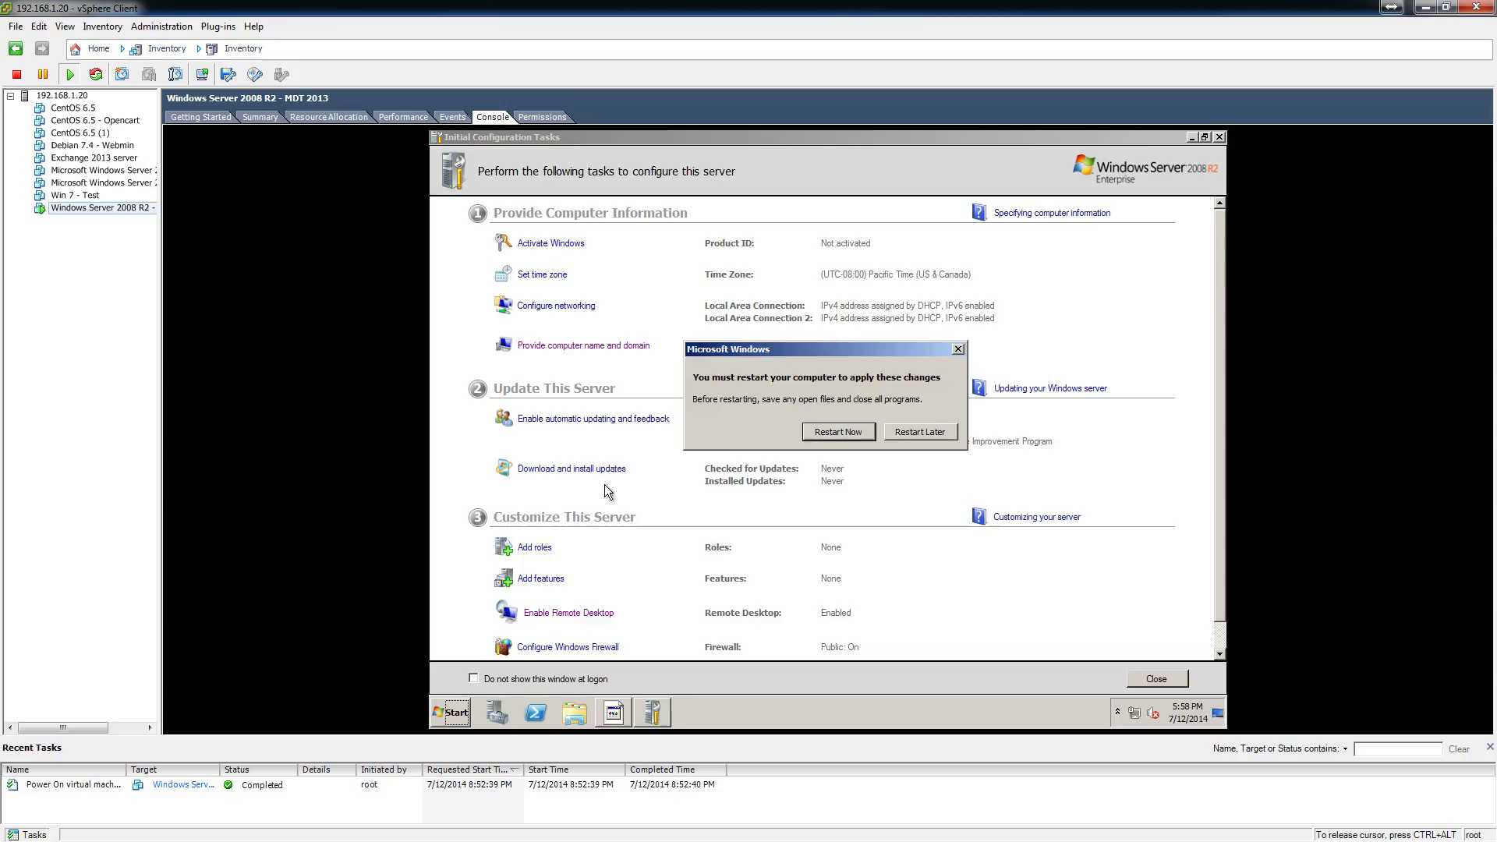
{"action": "left_click", "coordinate": [815, 434]}
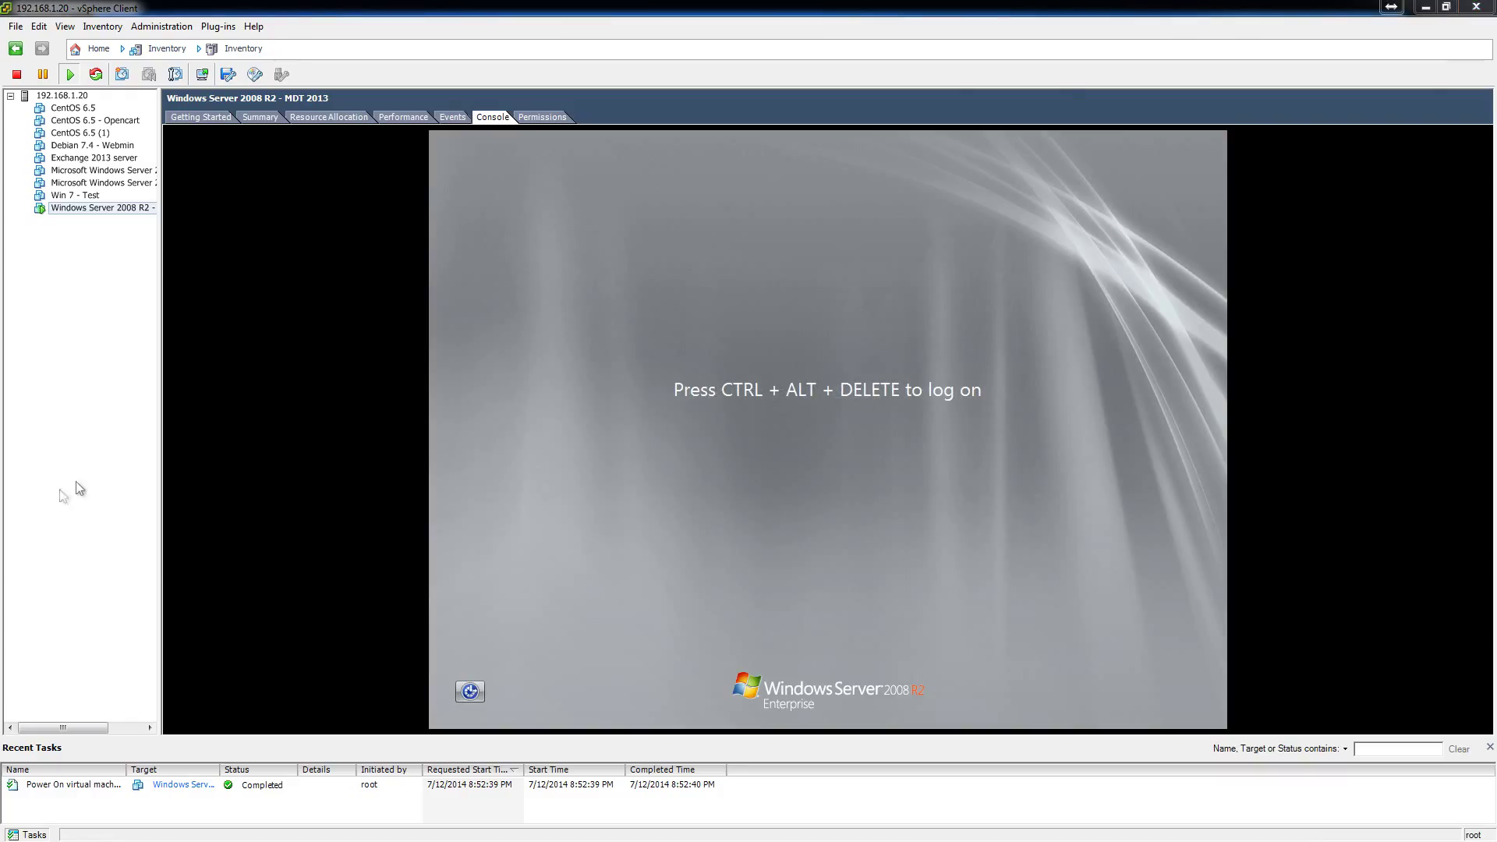
Log back on to DC5 as Administrator and start a Remote Desktop connection to dc5.
{"action": "left_click", "coordinate": [521, 477]}
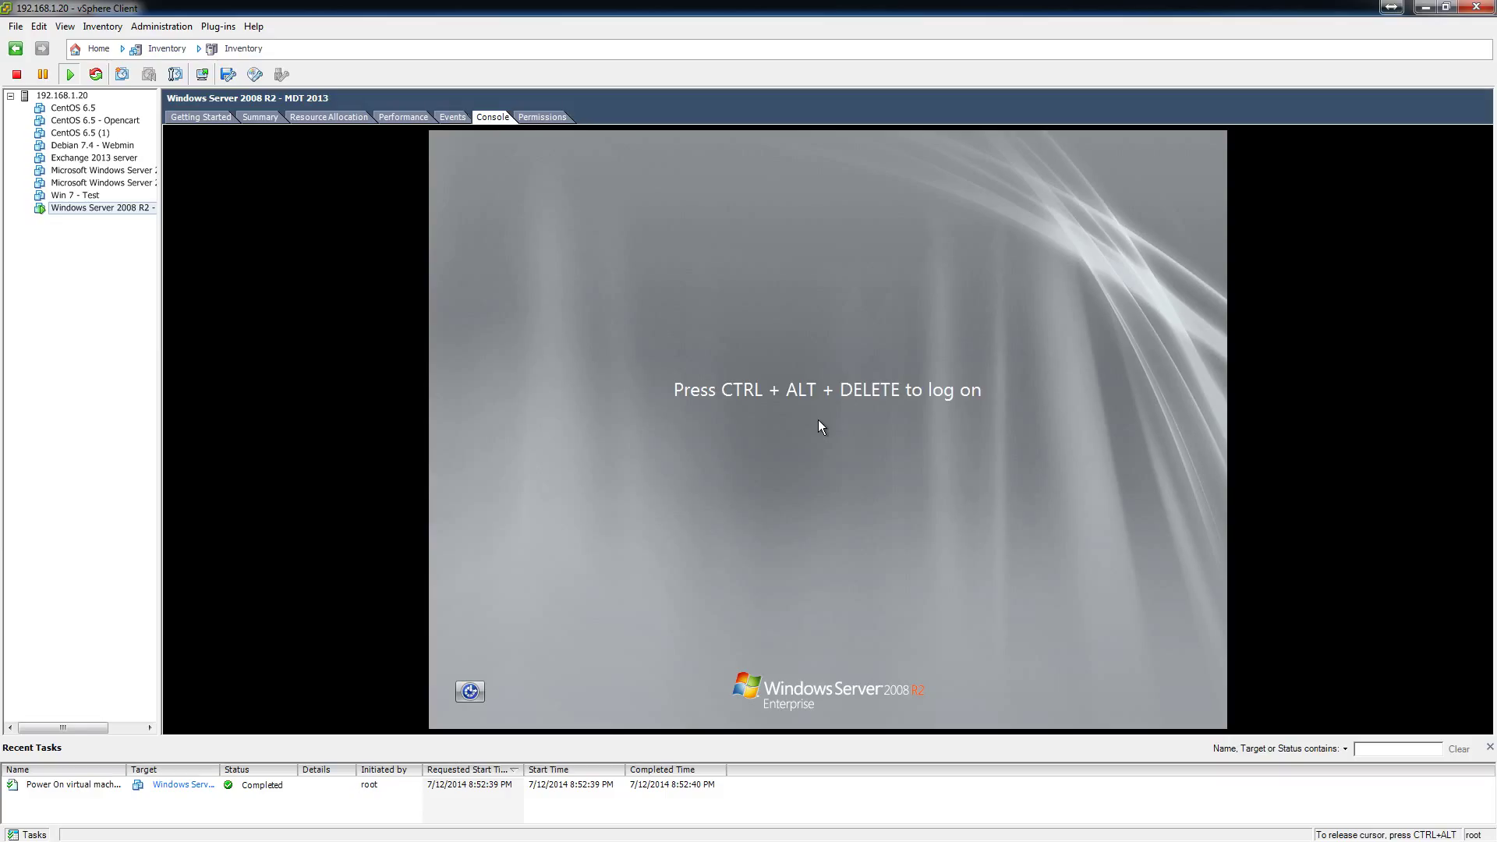
{"action": "key", "text": "ctrl+alt+Insert"}
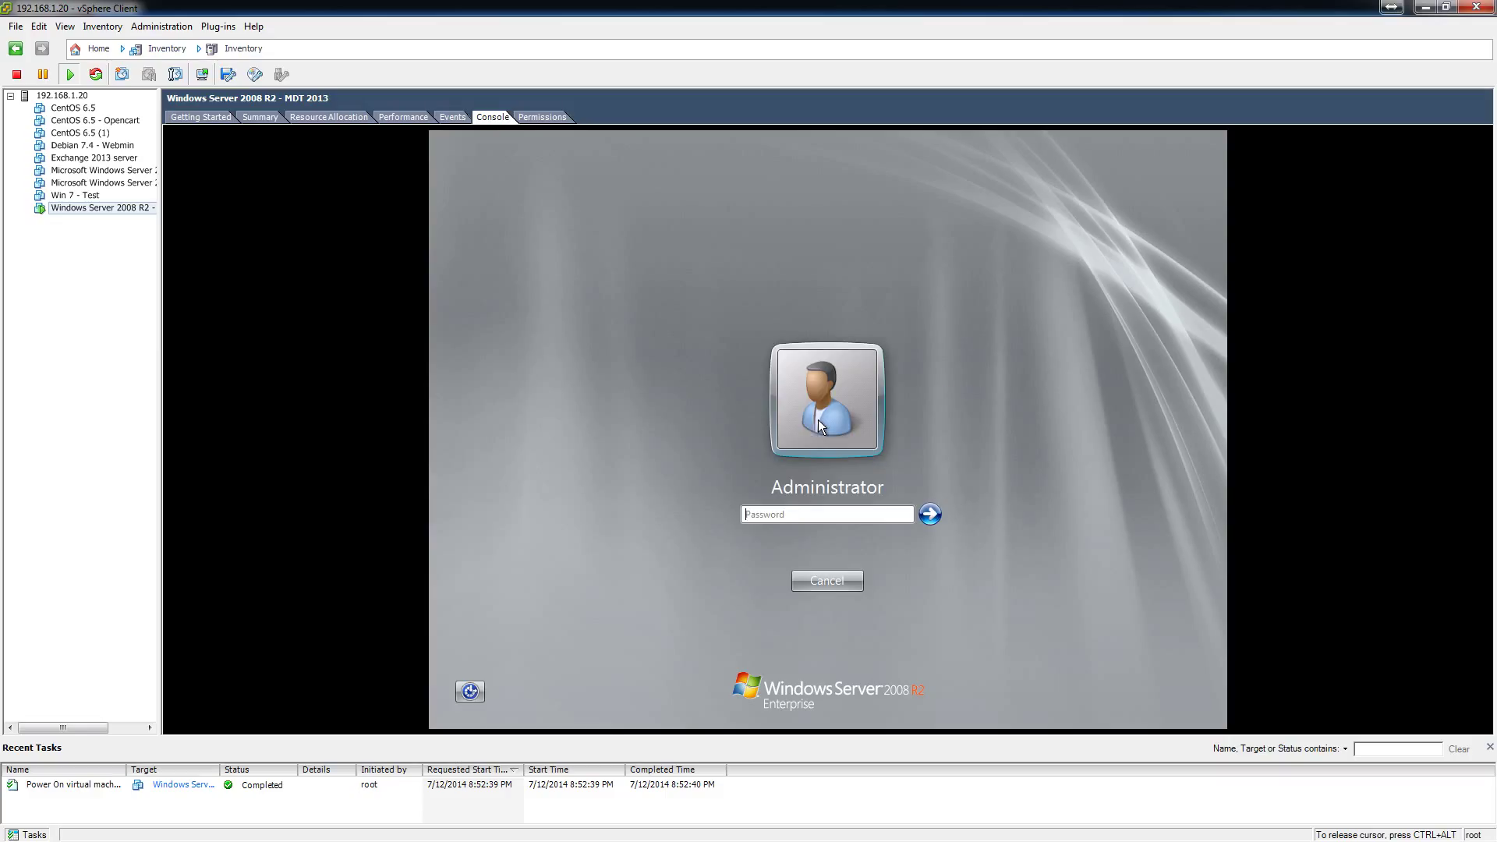
{"action": "type", "text": "Pa"}
{"action": "key", "text": "Return"}
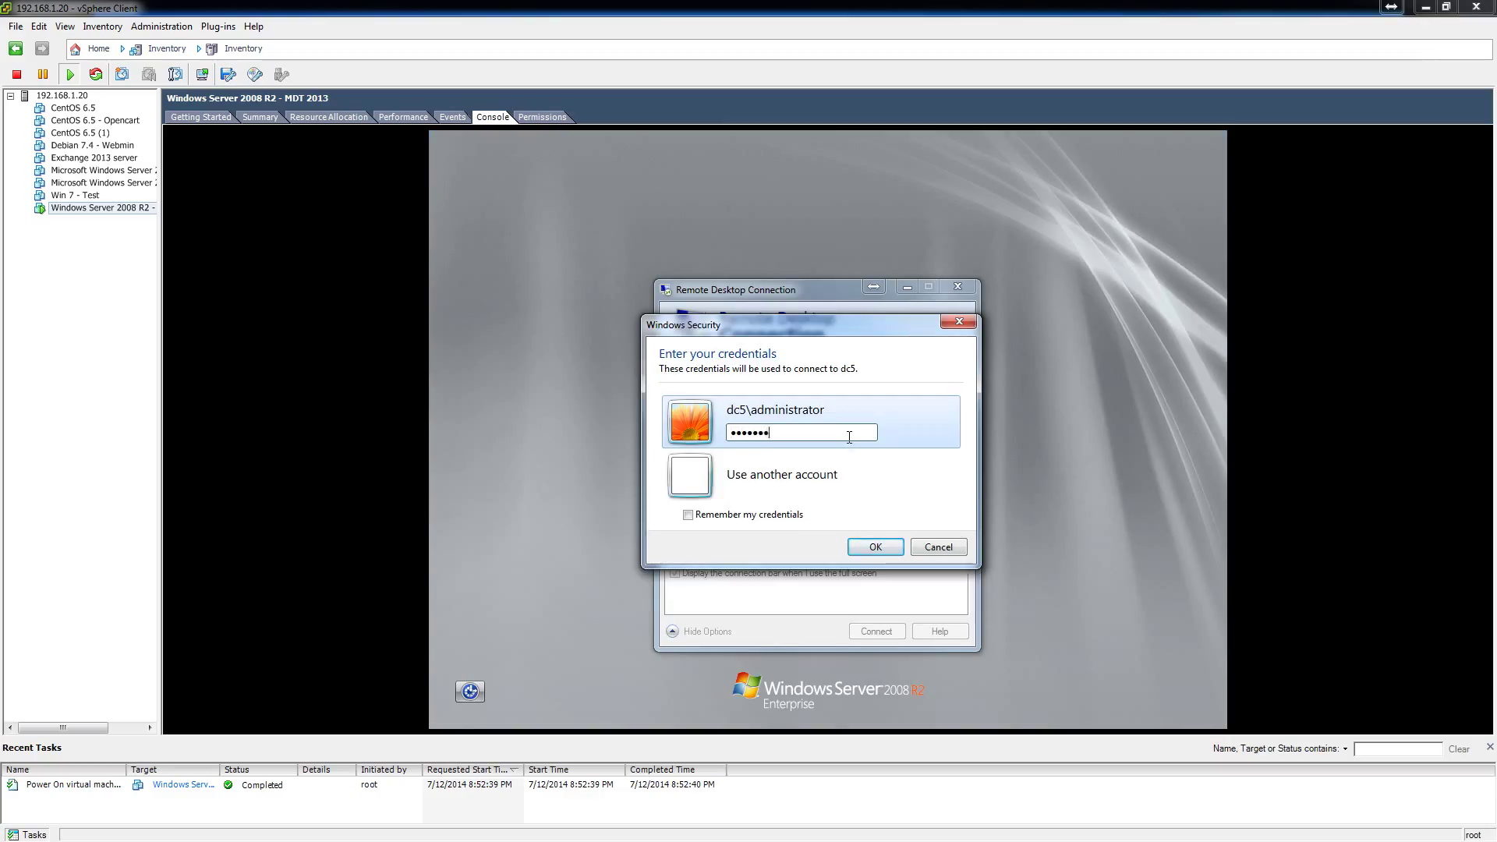
{"action": "key", "text": "Return"}
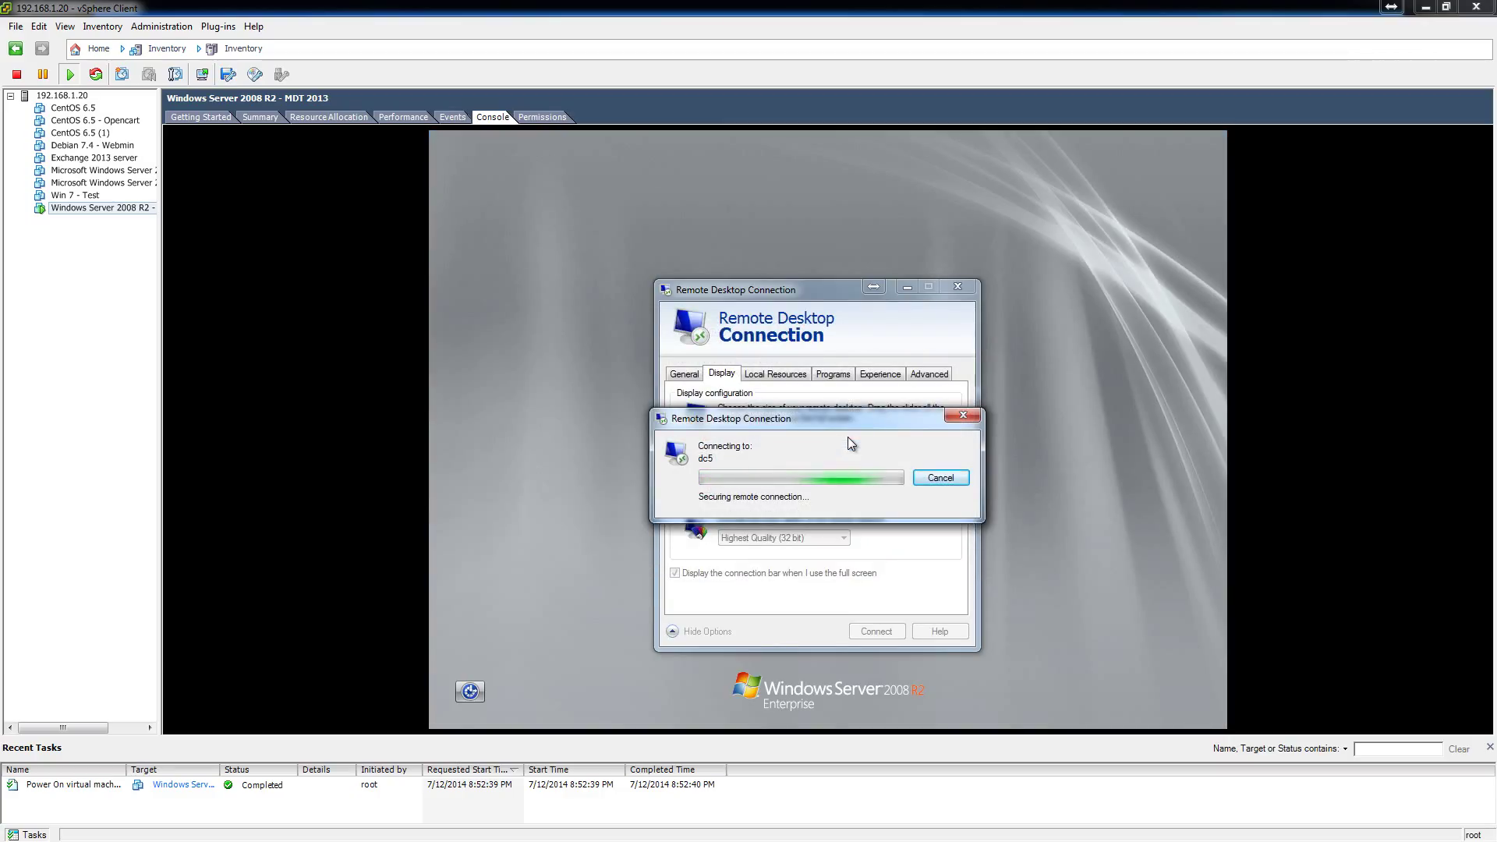
Accept the dc5 certificate, then close Initial Configuration Tasks, Shutdown Event Tracker and Server Manager.
{"action": "left_click", "coordinate": [867, 599]}
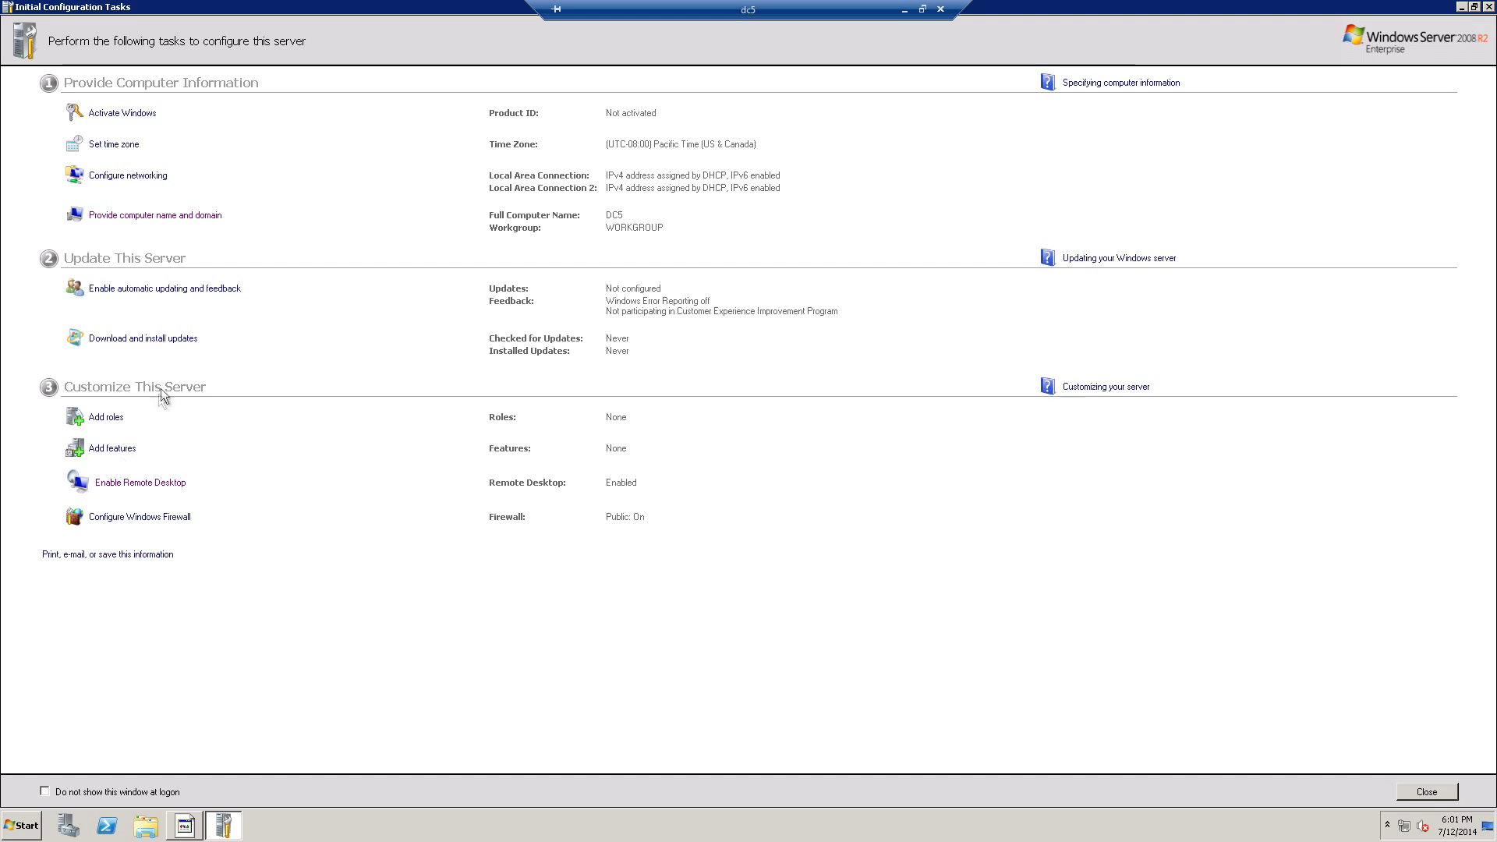
{"action": "left_click", "coordinate": [1489, 7]}
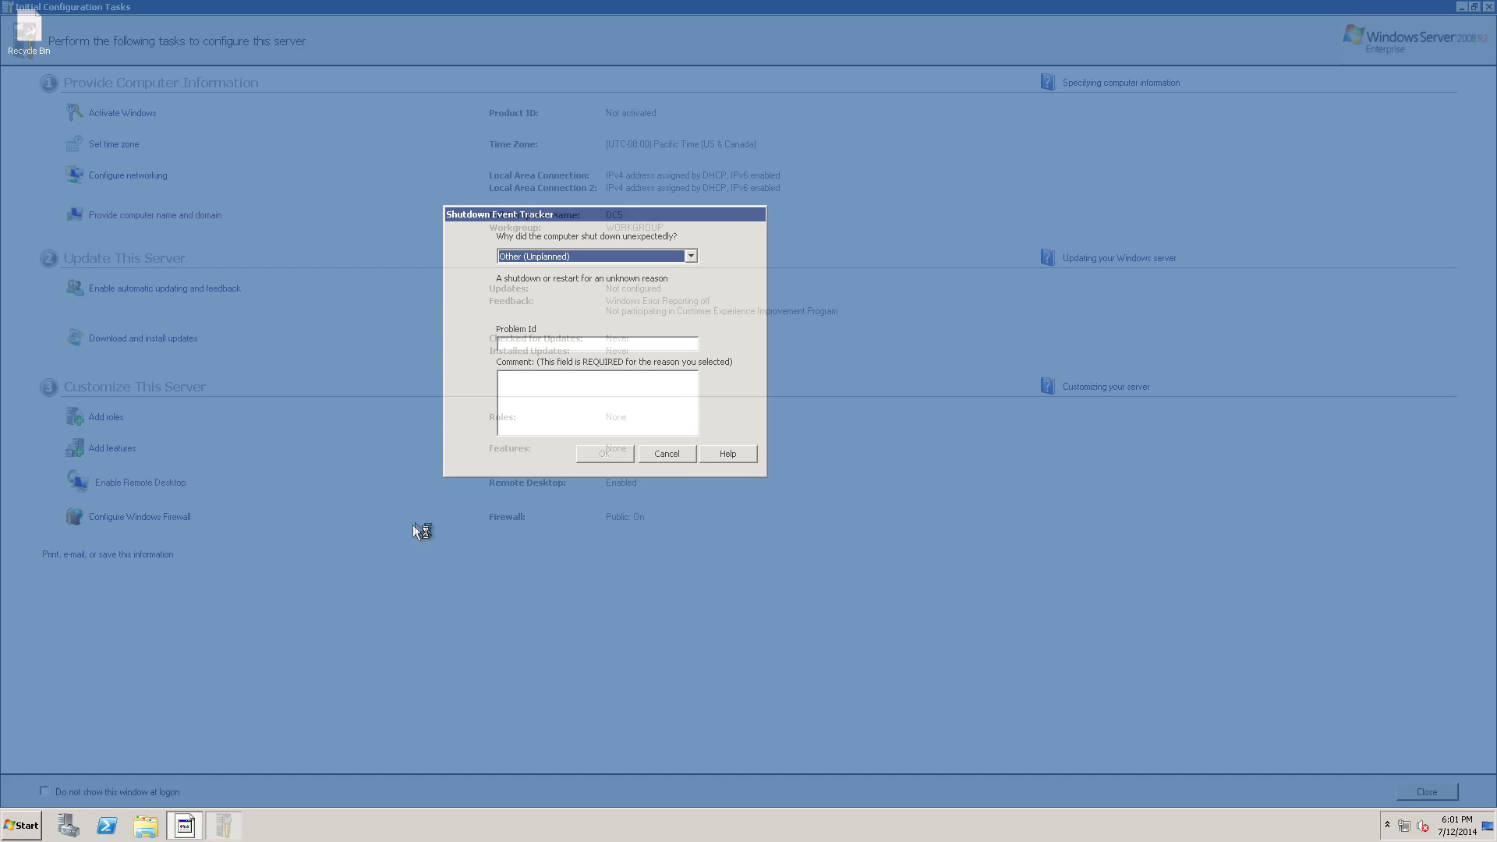
{"action": "left_click", "coordinate": [675, 453]}
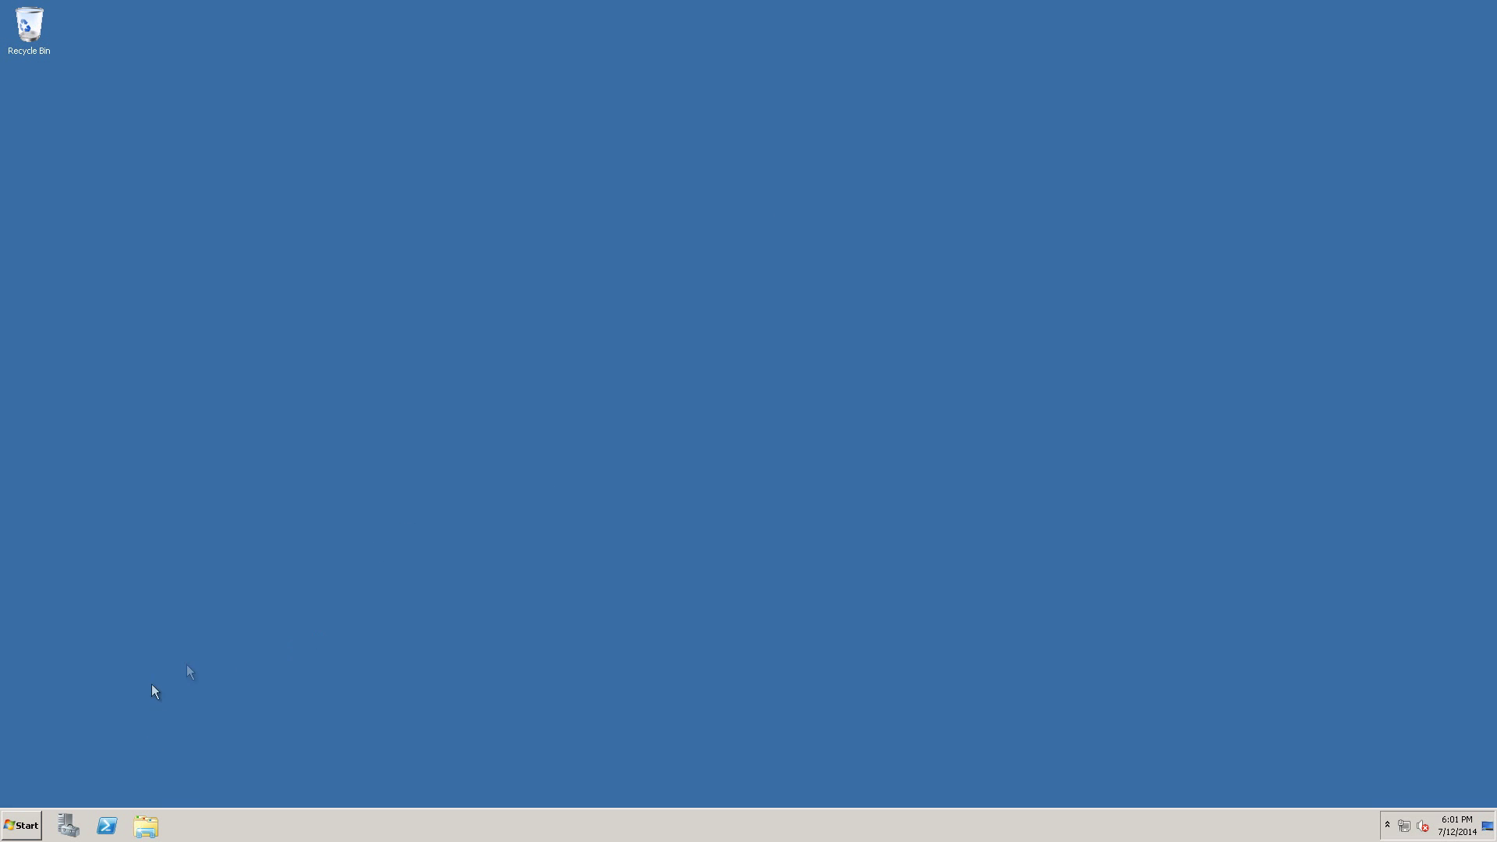
{"action": "left_click", "coordinate": [23, 831]}
{"action": "left_click", "coordinate": [92, 761]}
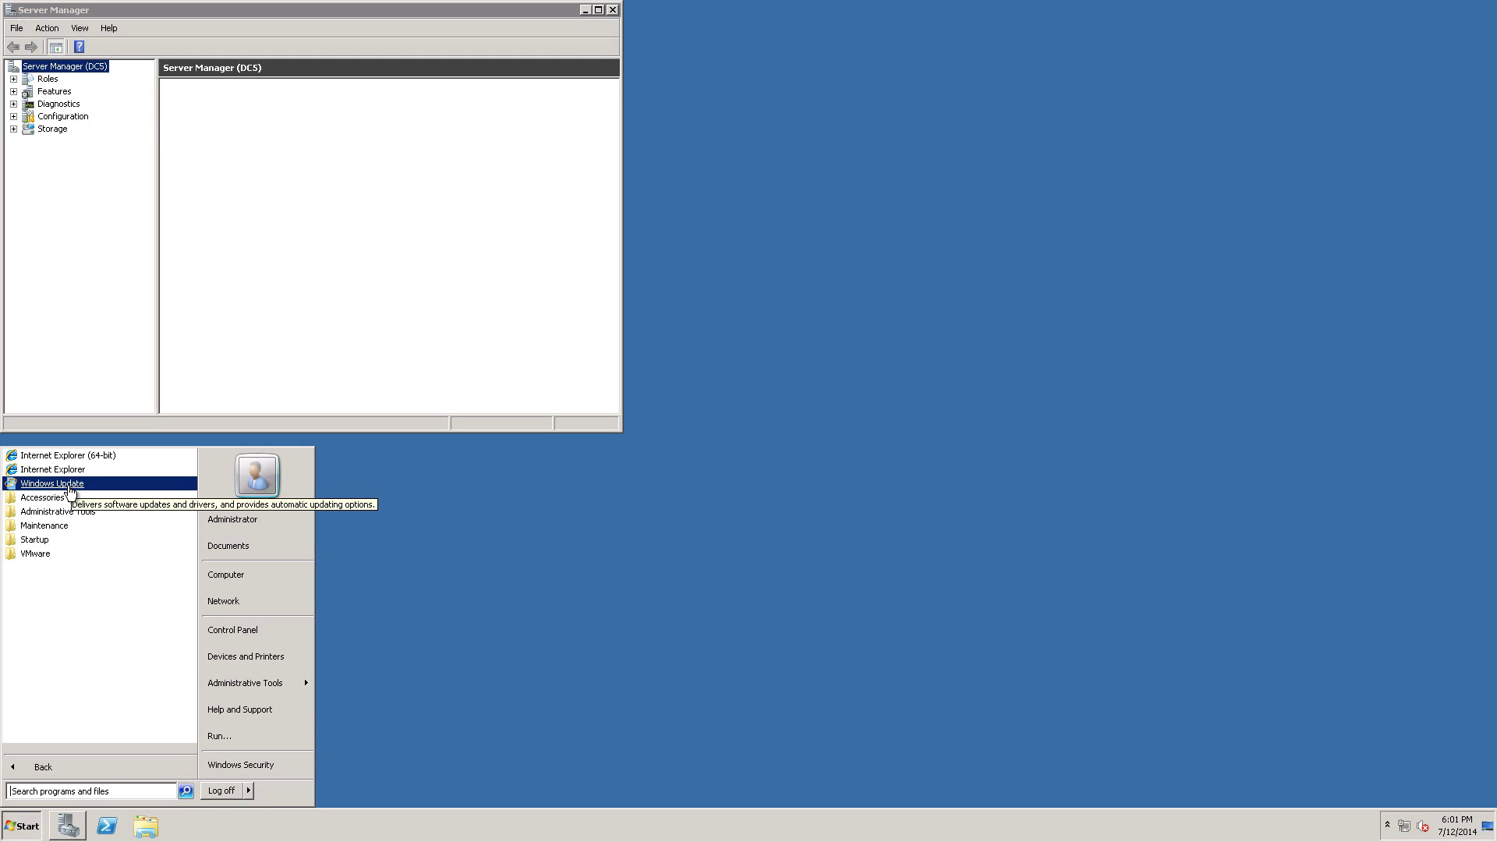
{"action": "left_click", "coordinate": [613, 11]}
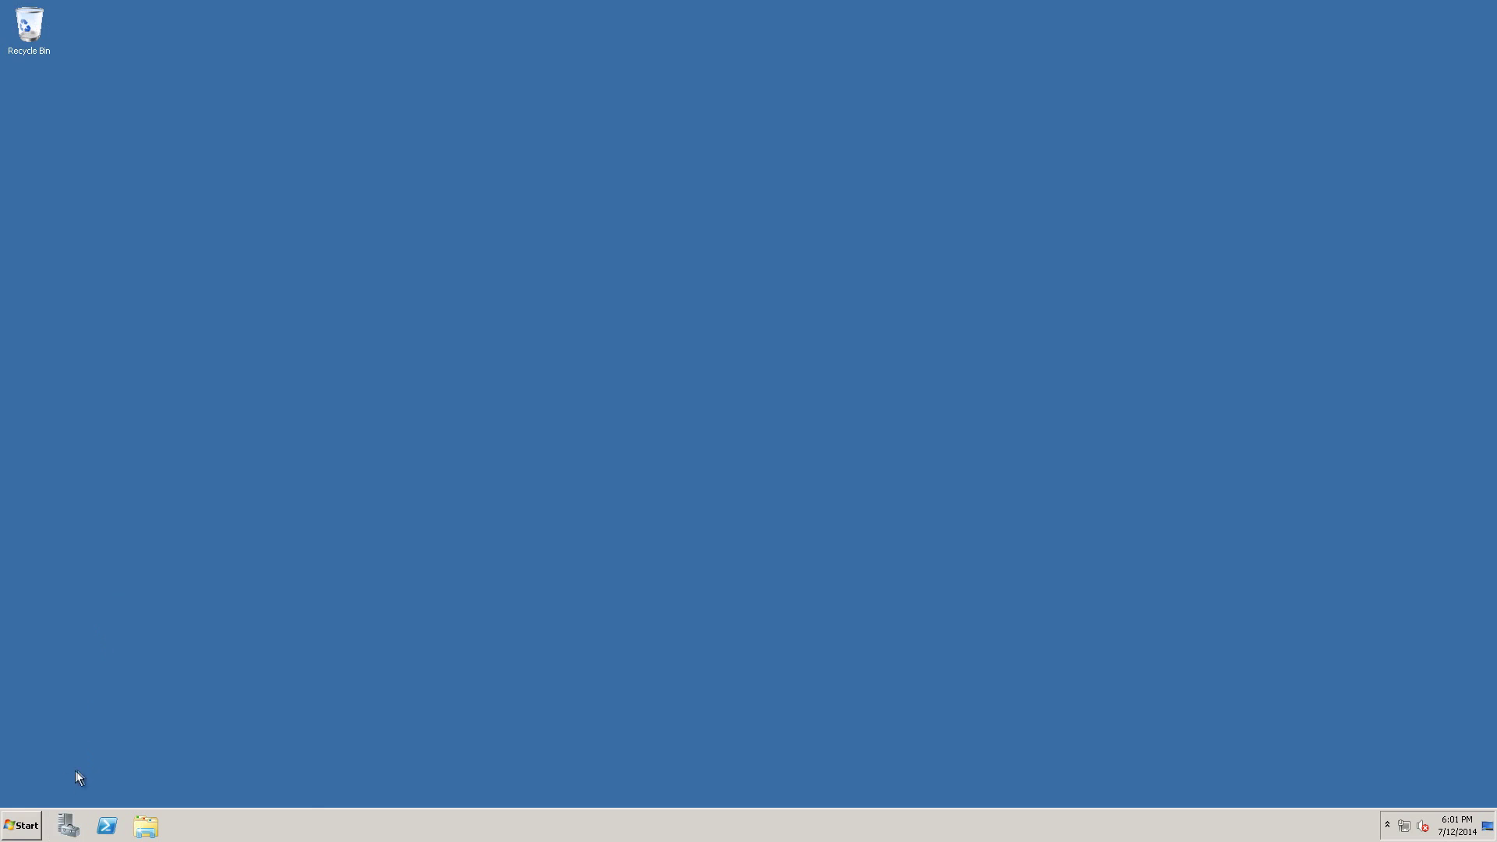
Open Windows Update, check for updates and install the new Windows Update software.
{"action": "left_click", "coordinate": [15, 836]}
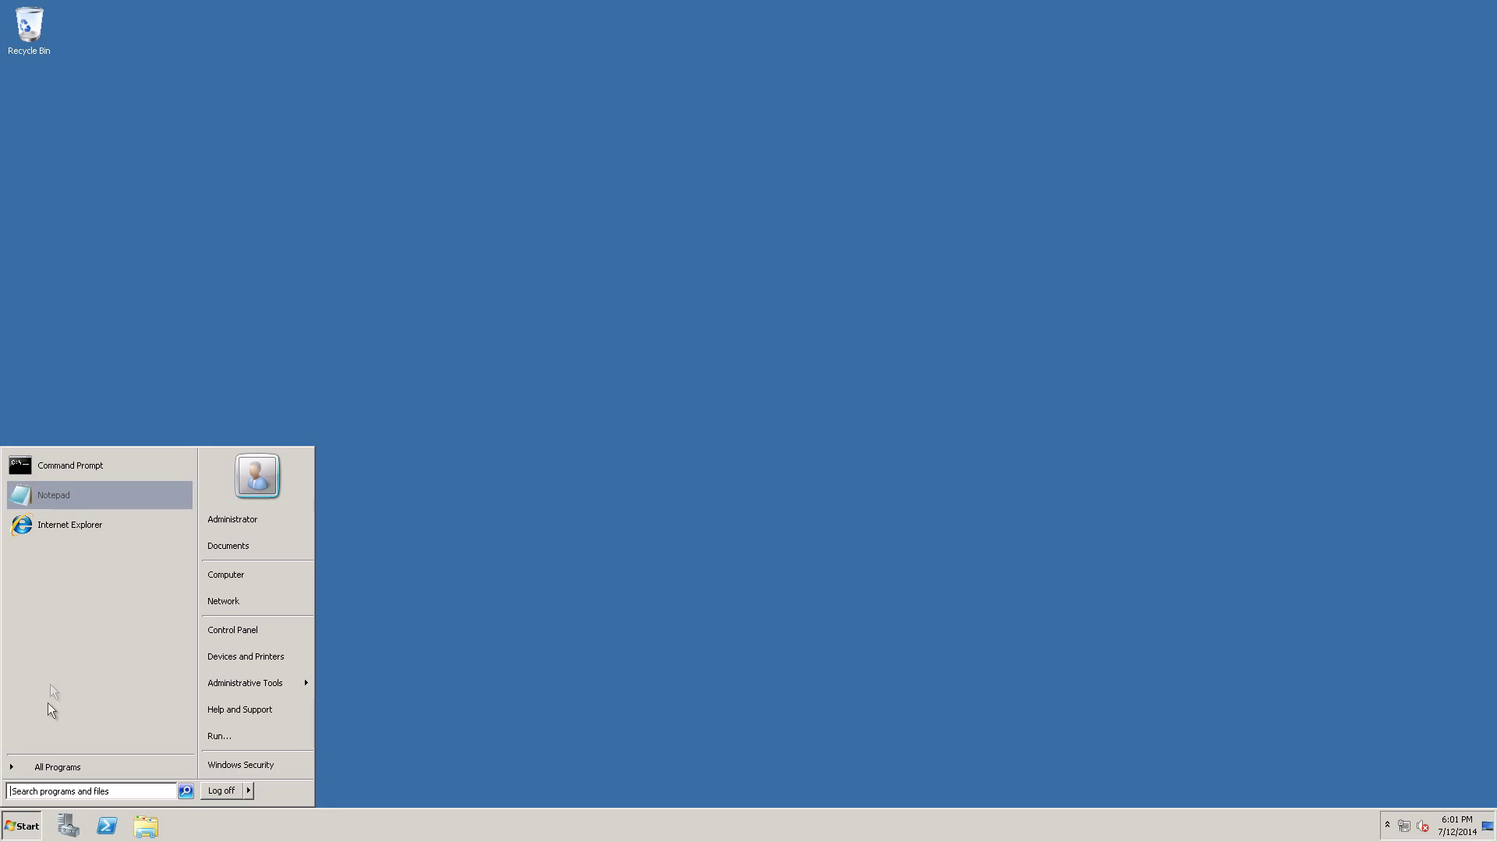
{"action": "left_click", "coordinate": [54, 768]}
{"action": "left_click", "coordinate": [62, 479]}
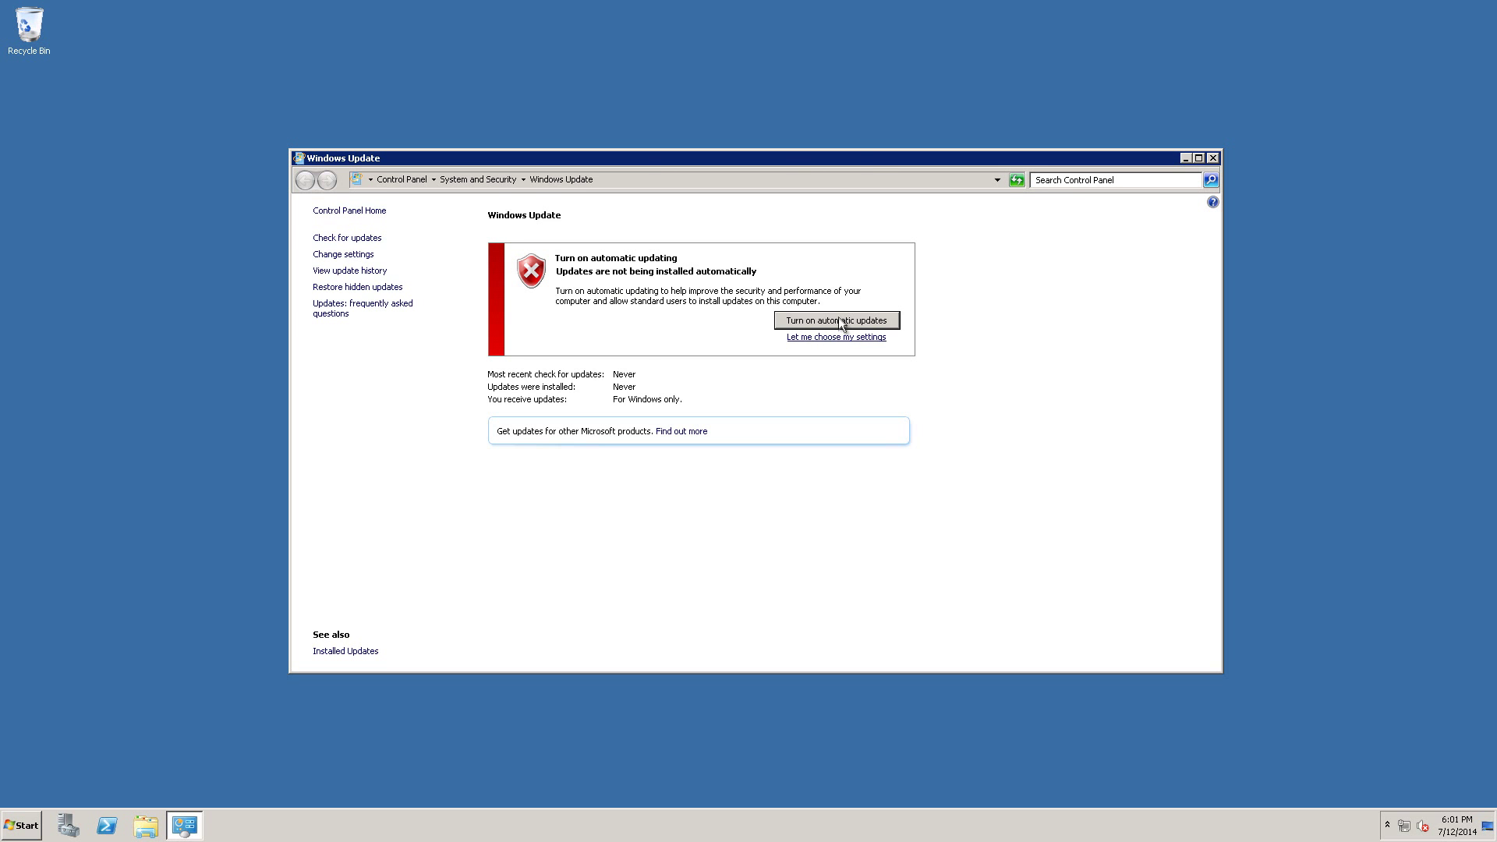
{"action": "left_click", "coordinate": [840, 321]}
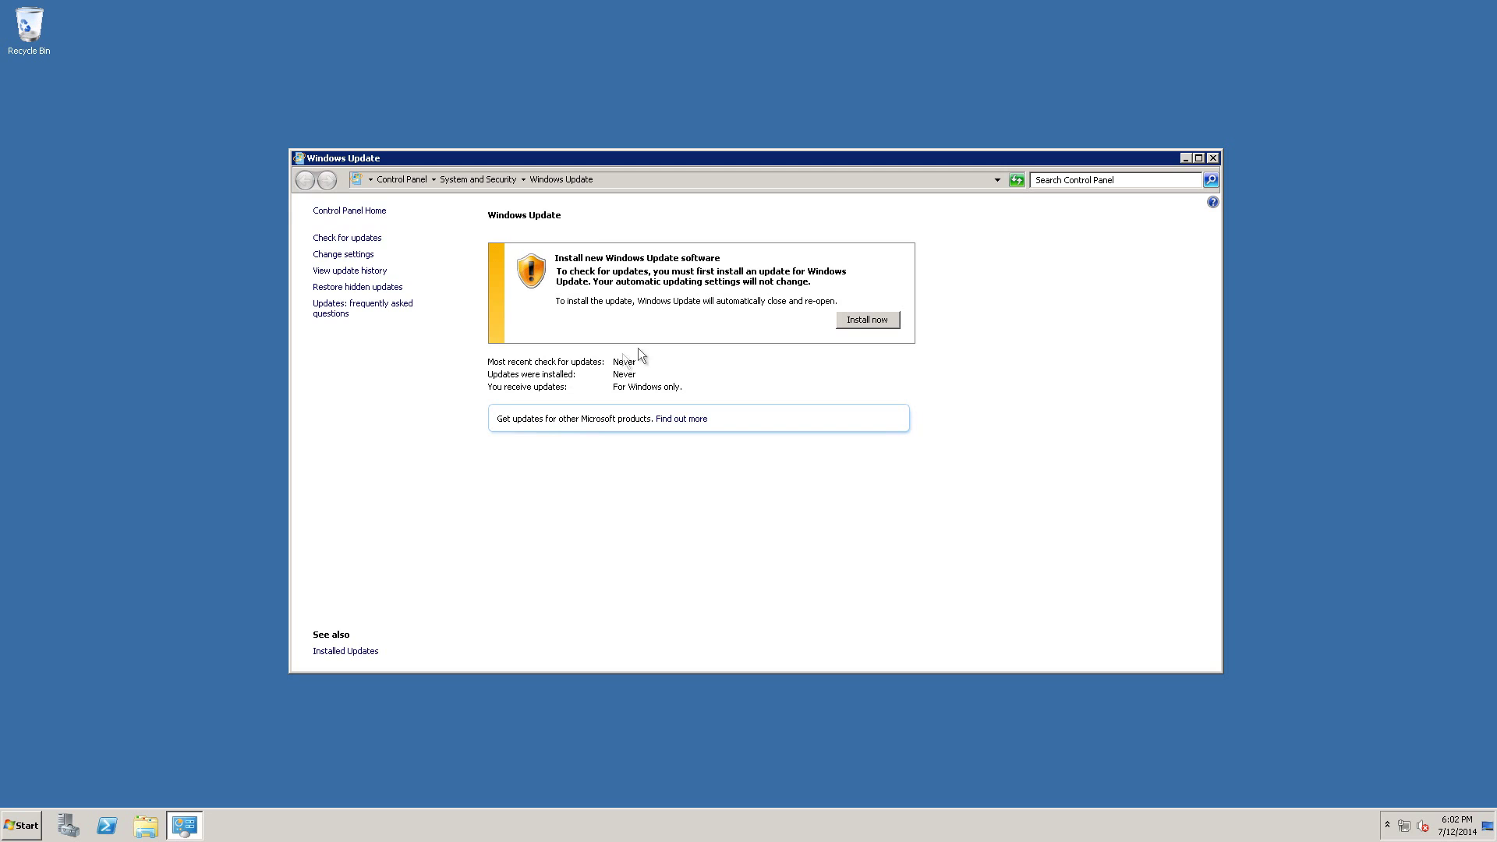
{"action": "left_click", "coordinate": [890, 323]}
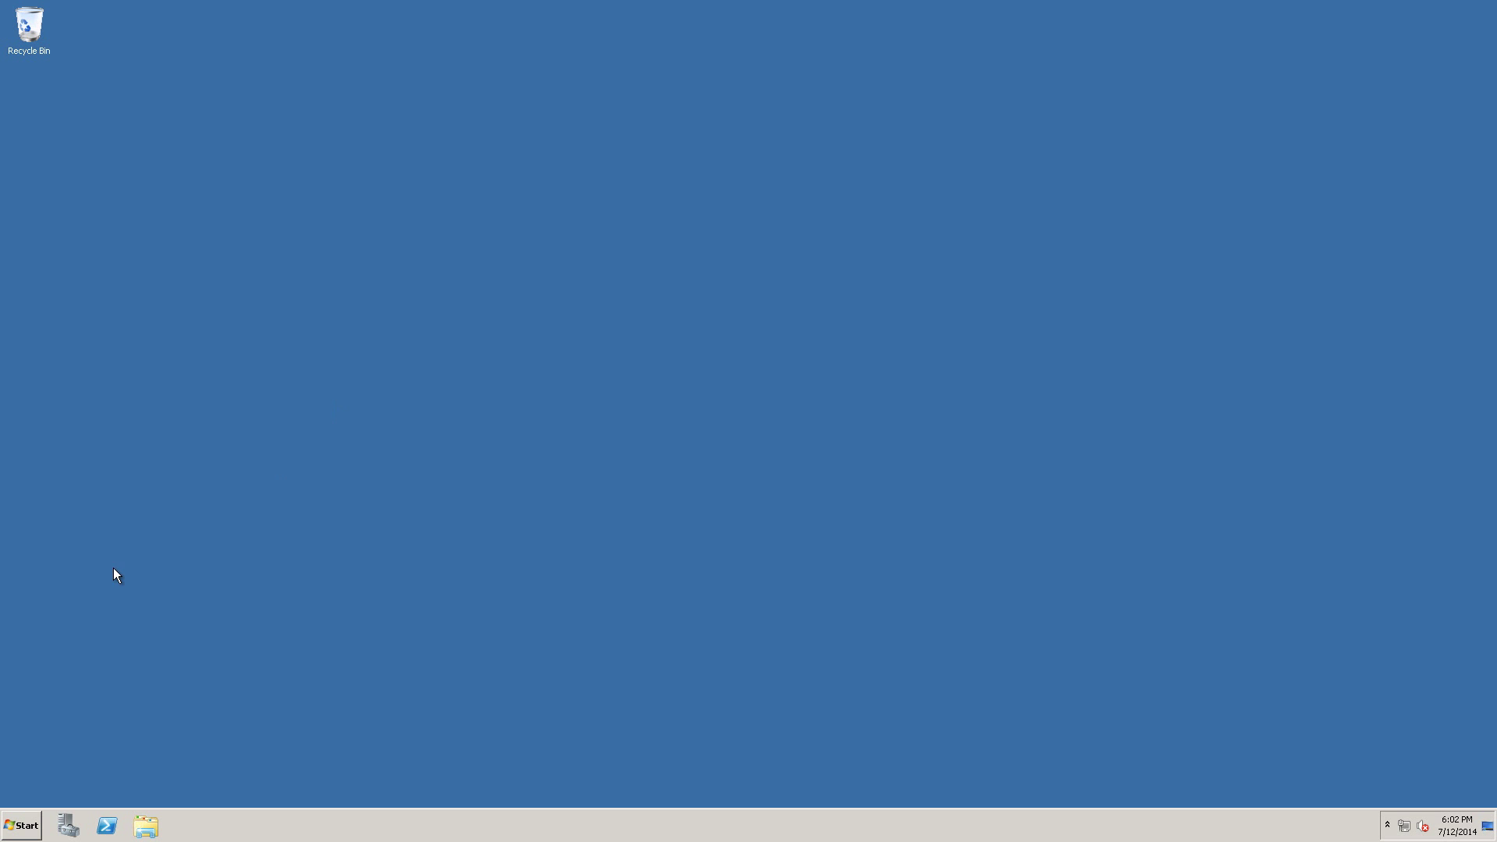
Retry the update search, which fails with error 80240018, and close Windows Update.
{"action": "left_click", "coordinate": [39, 817]}
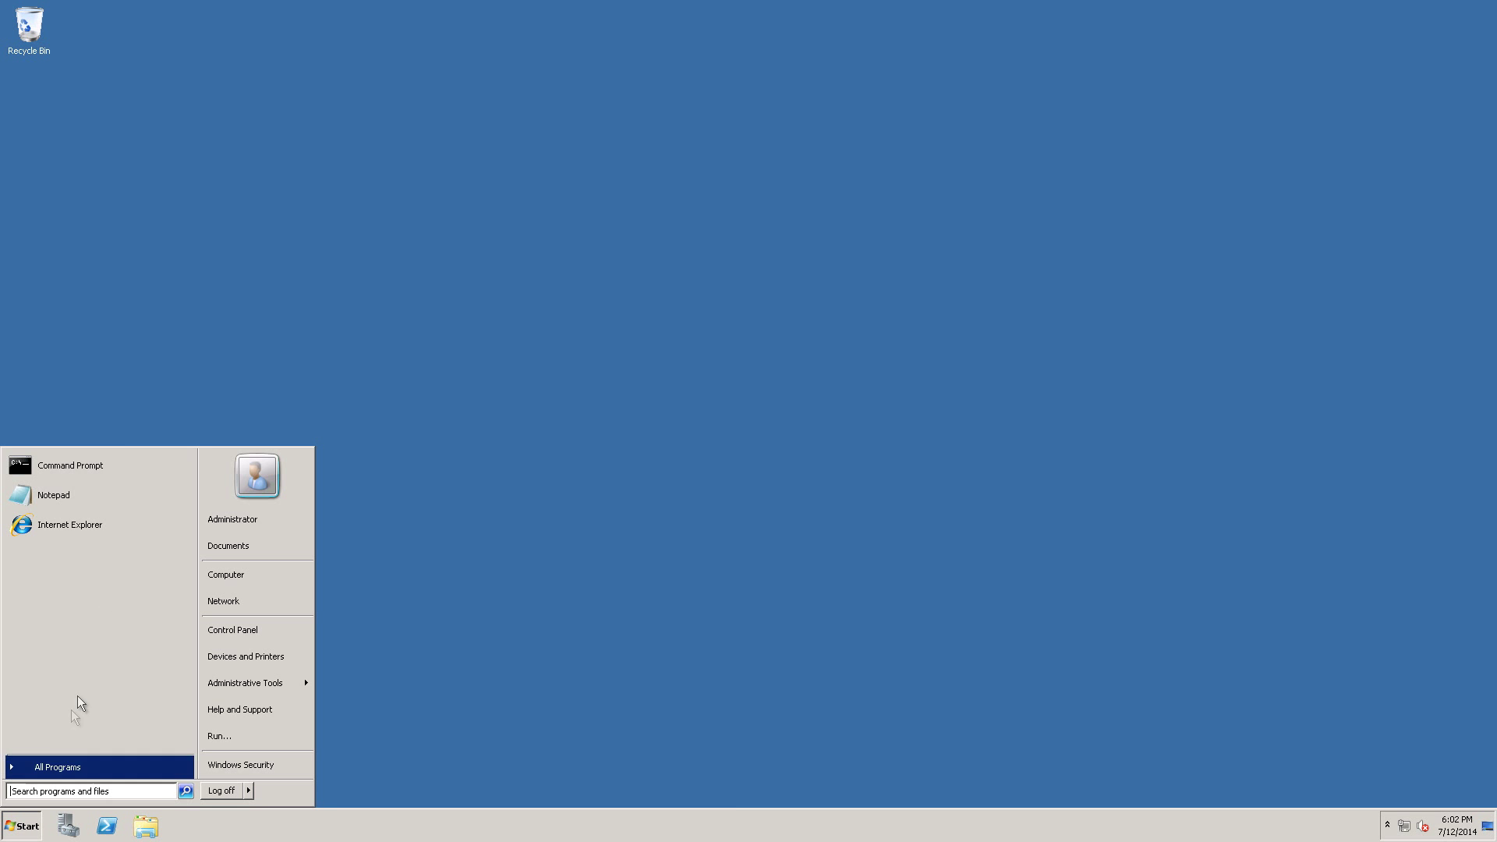
{"action": "left_click", "coordinate": [67, 768]}
{"action": "left_click", "coordinate": [50, 483]}
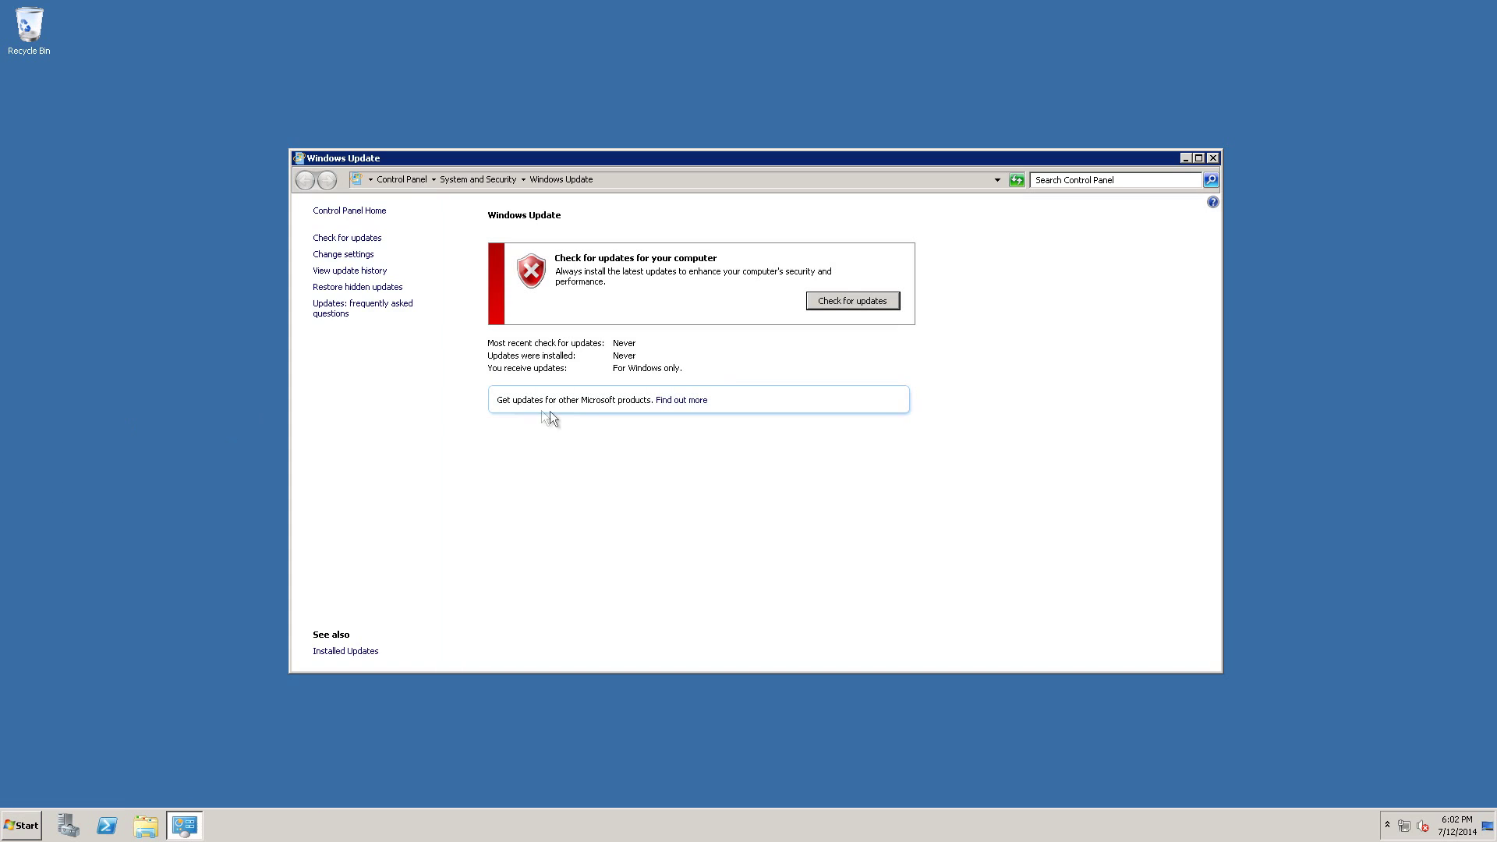
{"action": "left_click", "coordinate": [827, 303]}
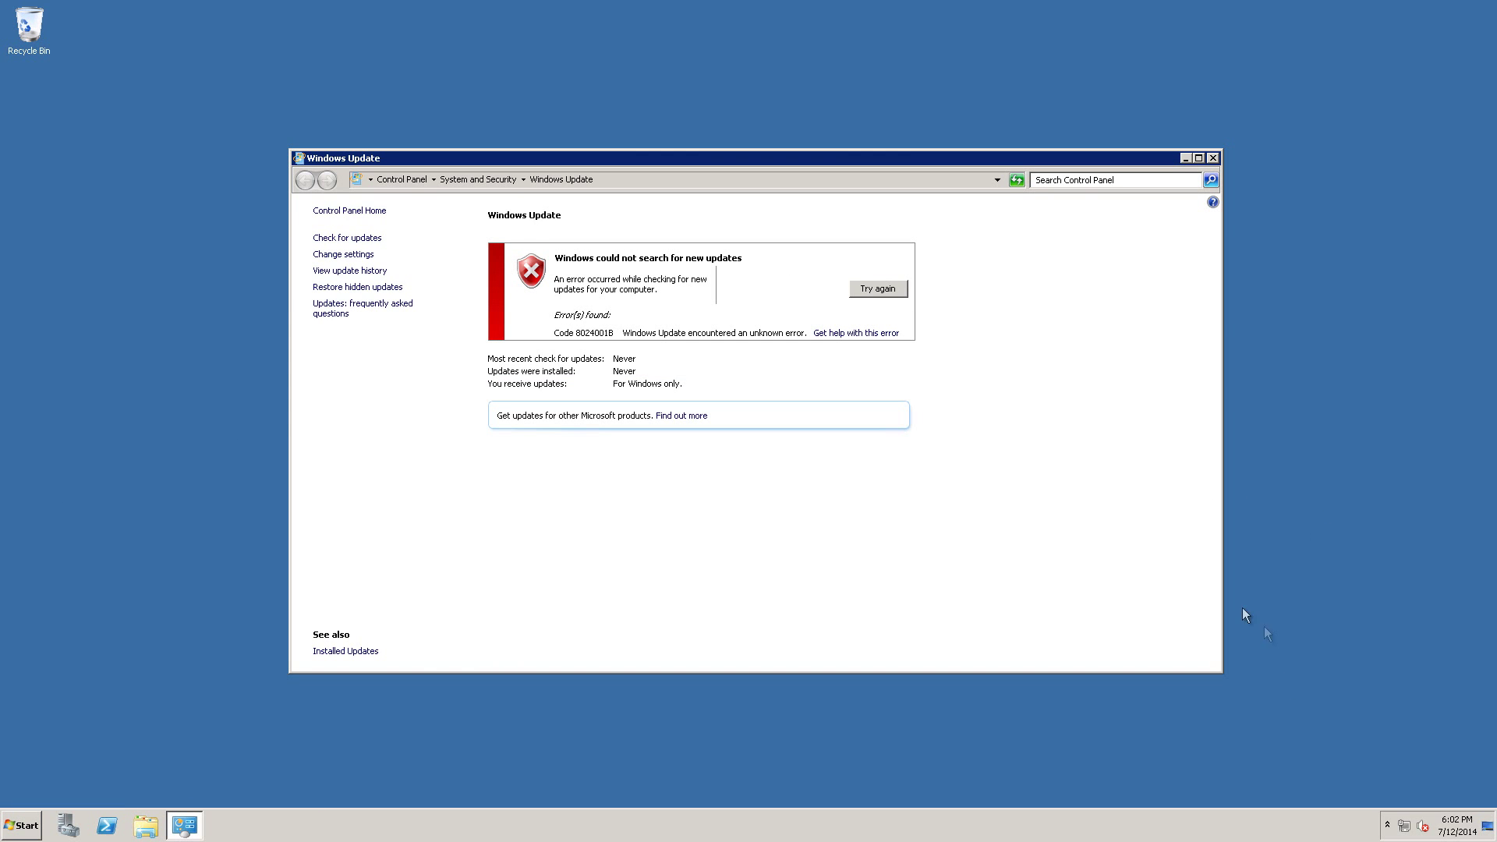
{"action": "left_click", "coordinate": [1389, 825]}
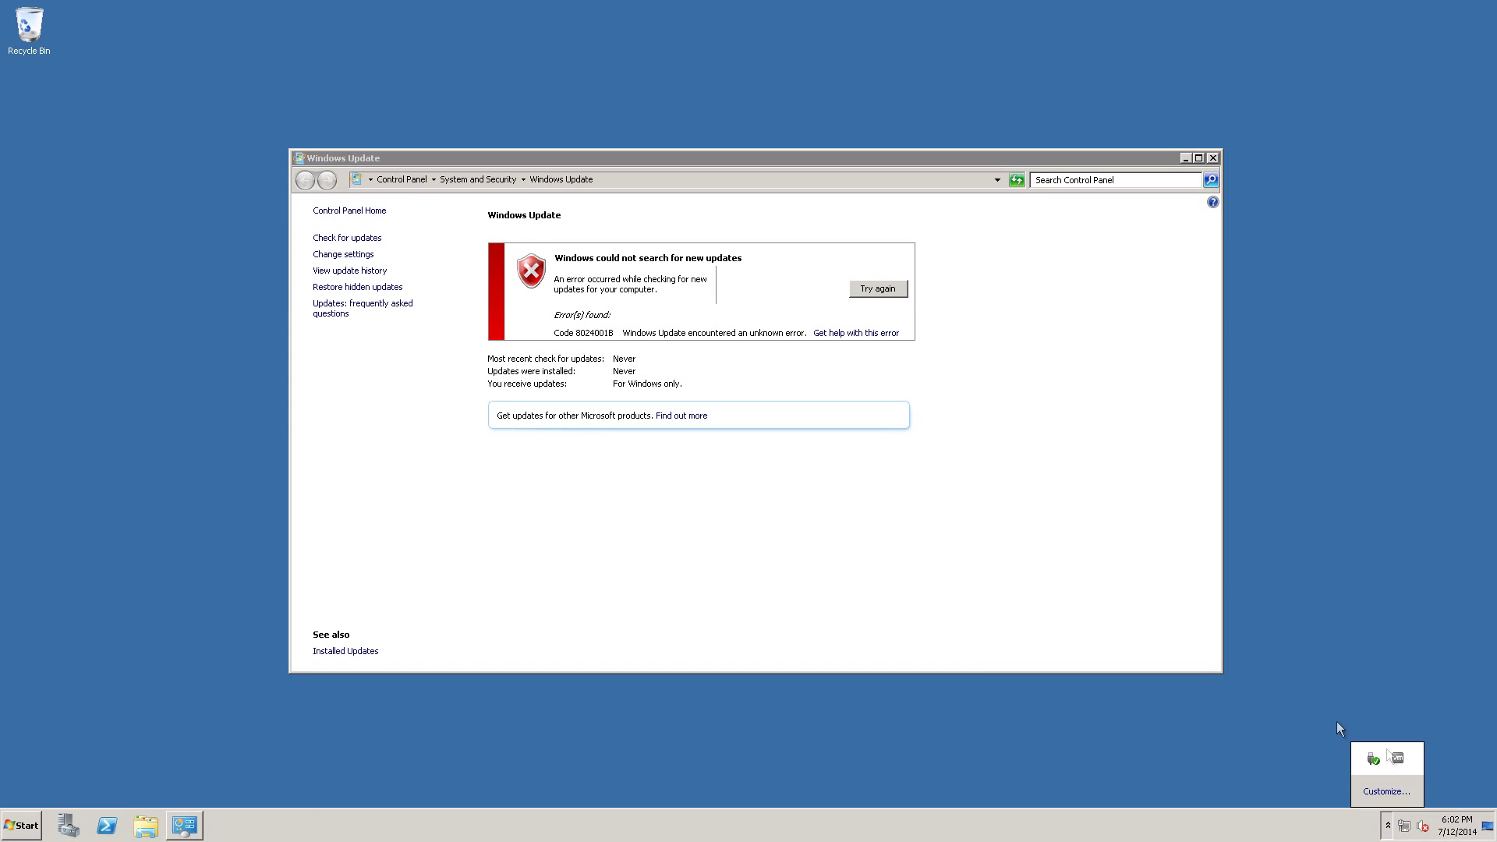
{"action": "left_click", "coordinate": [878, 287]}
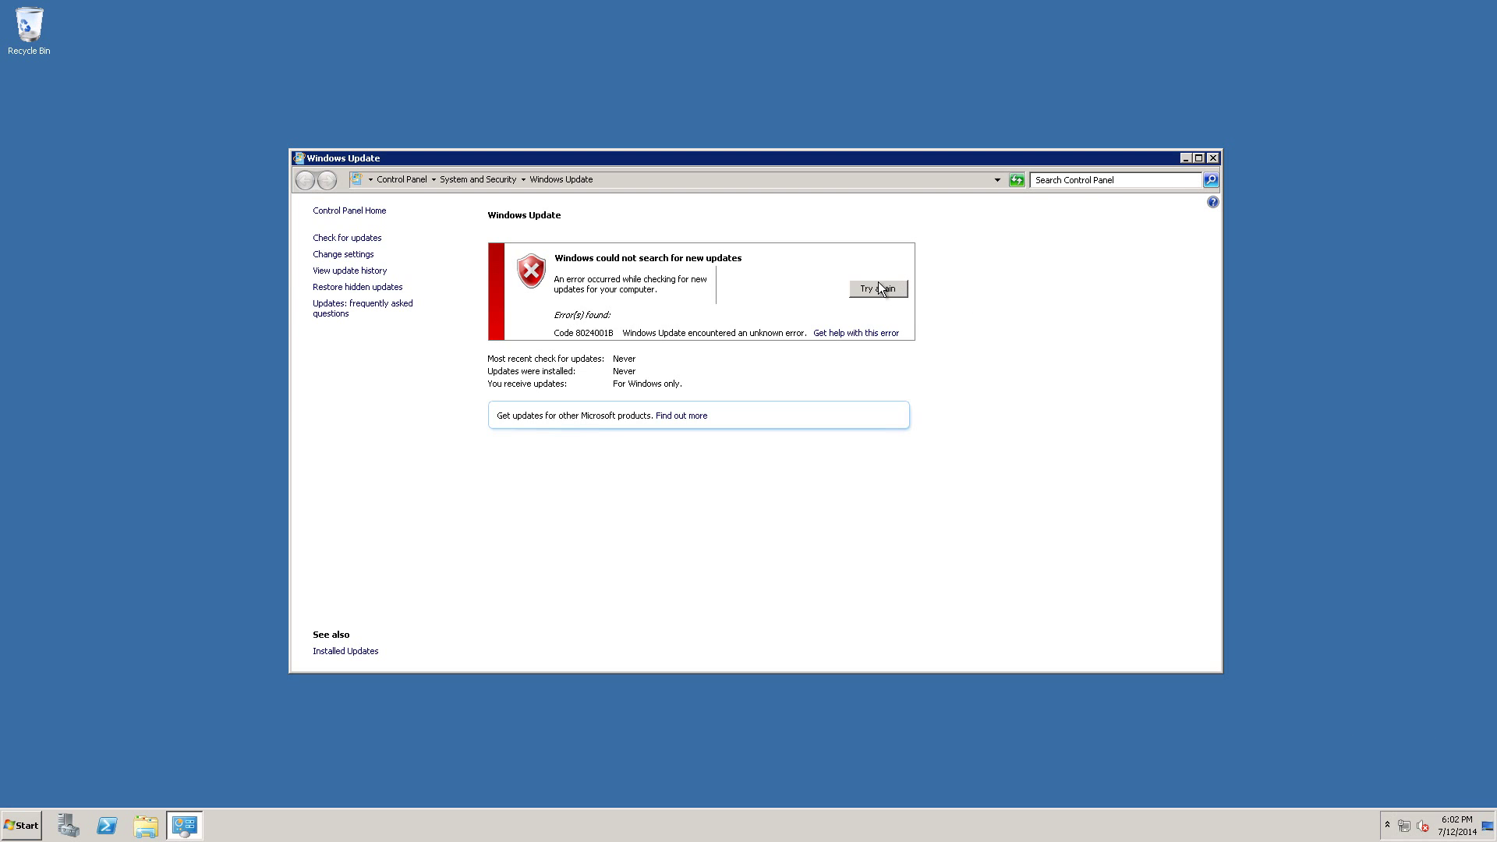
{"action": "left_click", "coordinate": [1215, 157]}
Check for updates once more, close Windows Update, and bring up the shutdown options.
{"action": "left_click", "coordinate": [22, 825]}
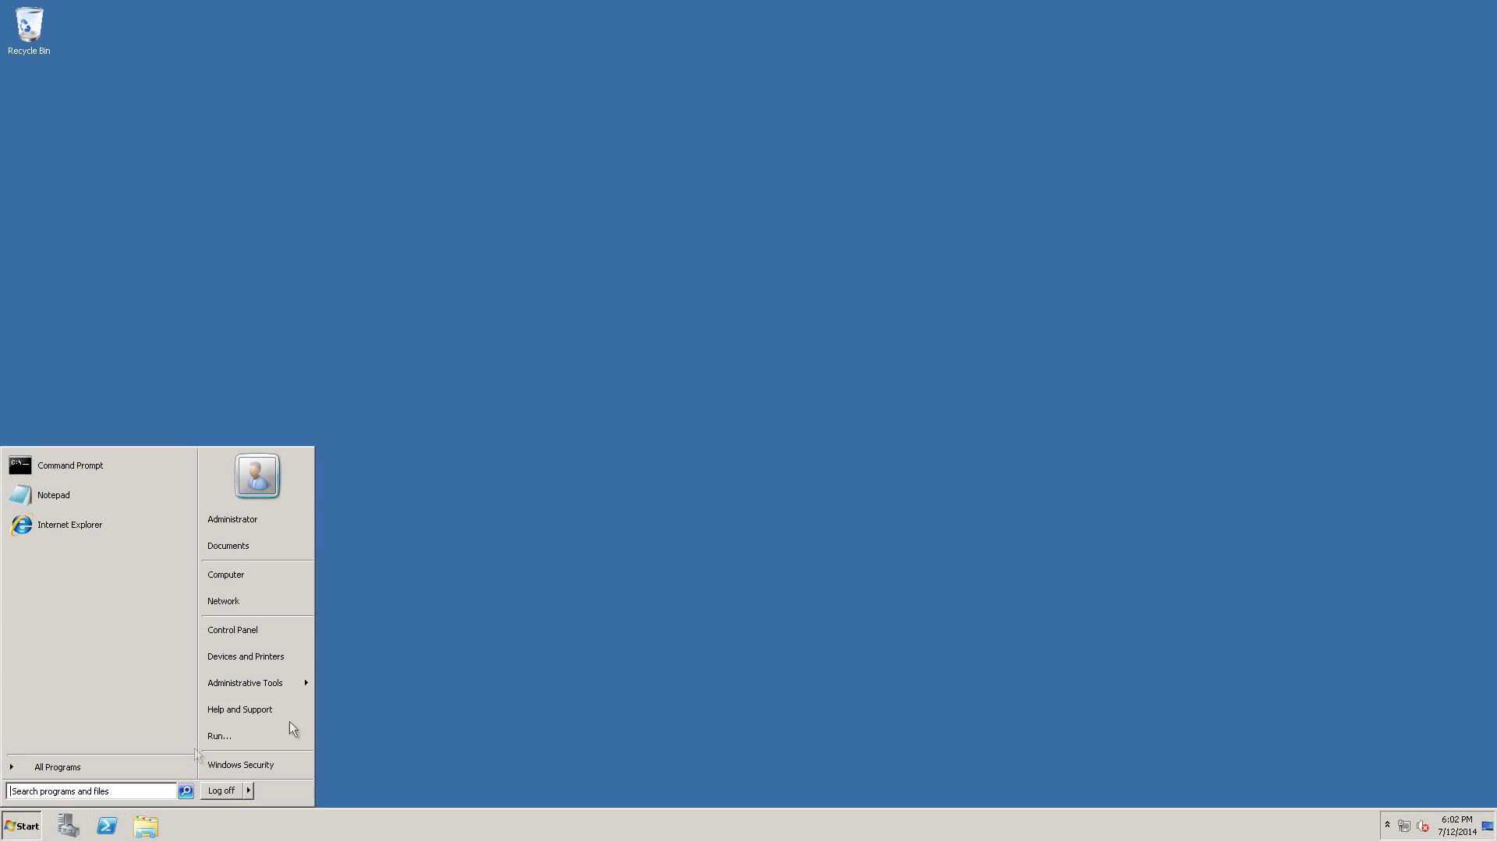
{"action": "left_click", "coordinate": [67, 764]}
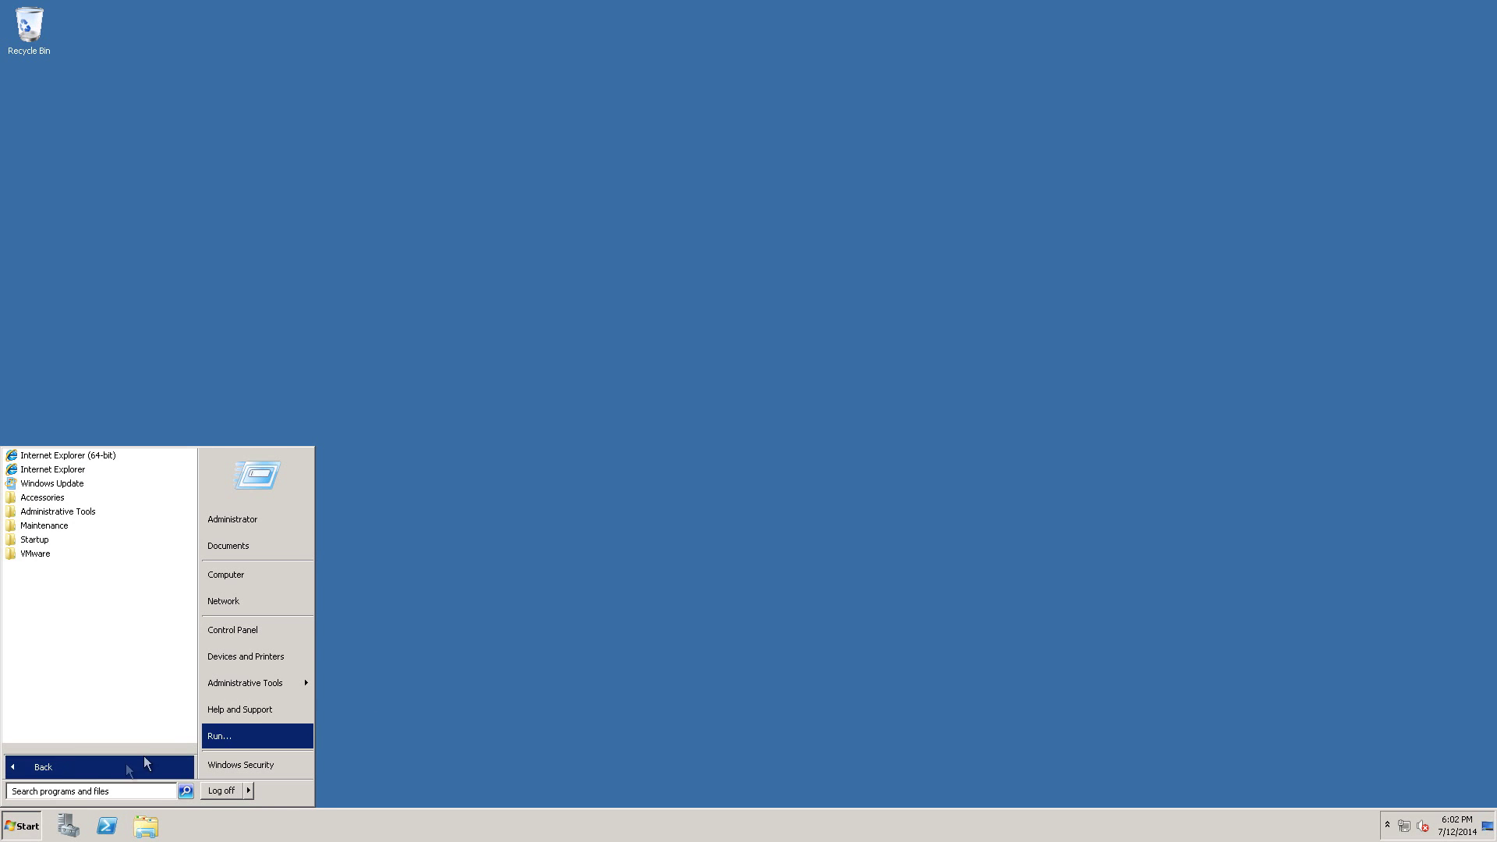
{"action": "left_click", "coordinate": [80, 484]}
{"action": "left_click", "coordinate": [885, 301]}
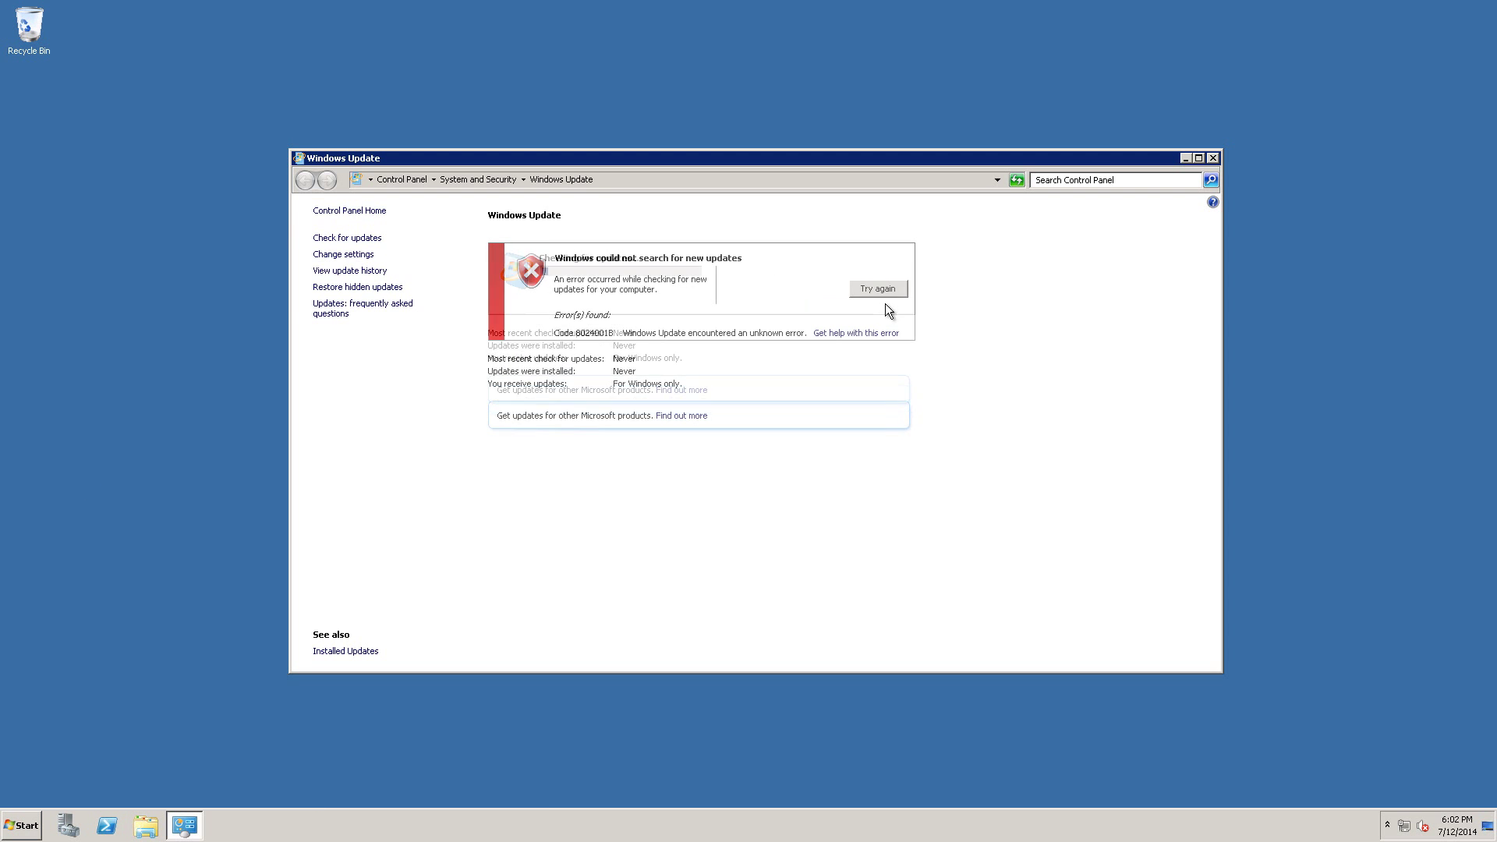
{"action": "left_click", "coordinate": [1212, 158]}
{"action": "left_click", "coordinate": [1388, 825]}
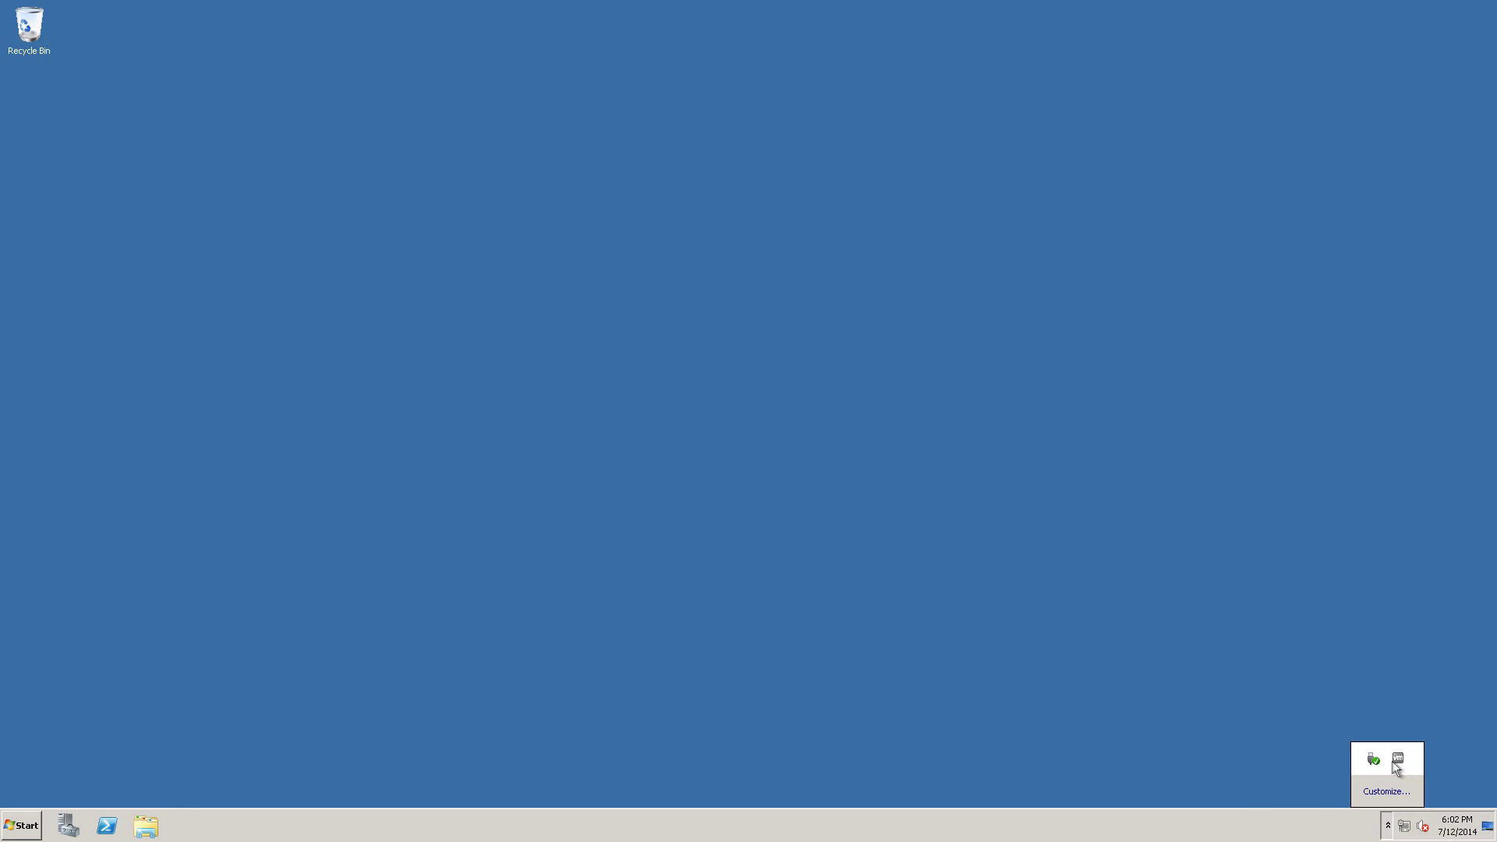
{"action": "left_click", "coordinate": [24, 825]}
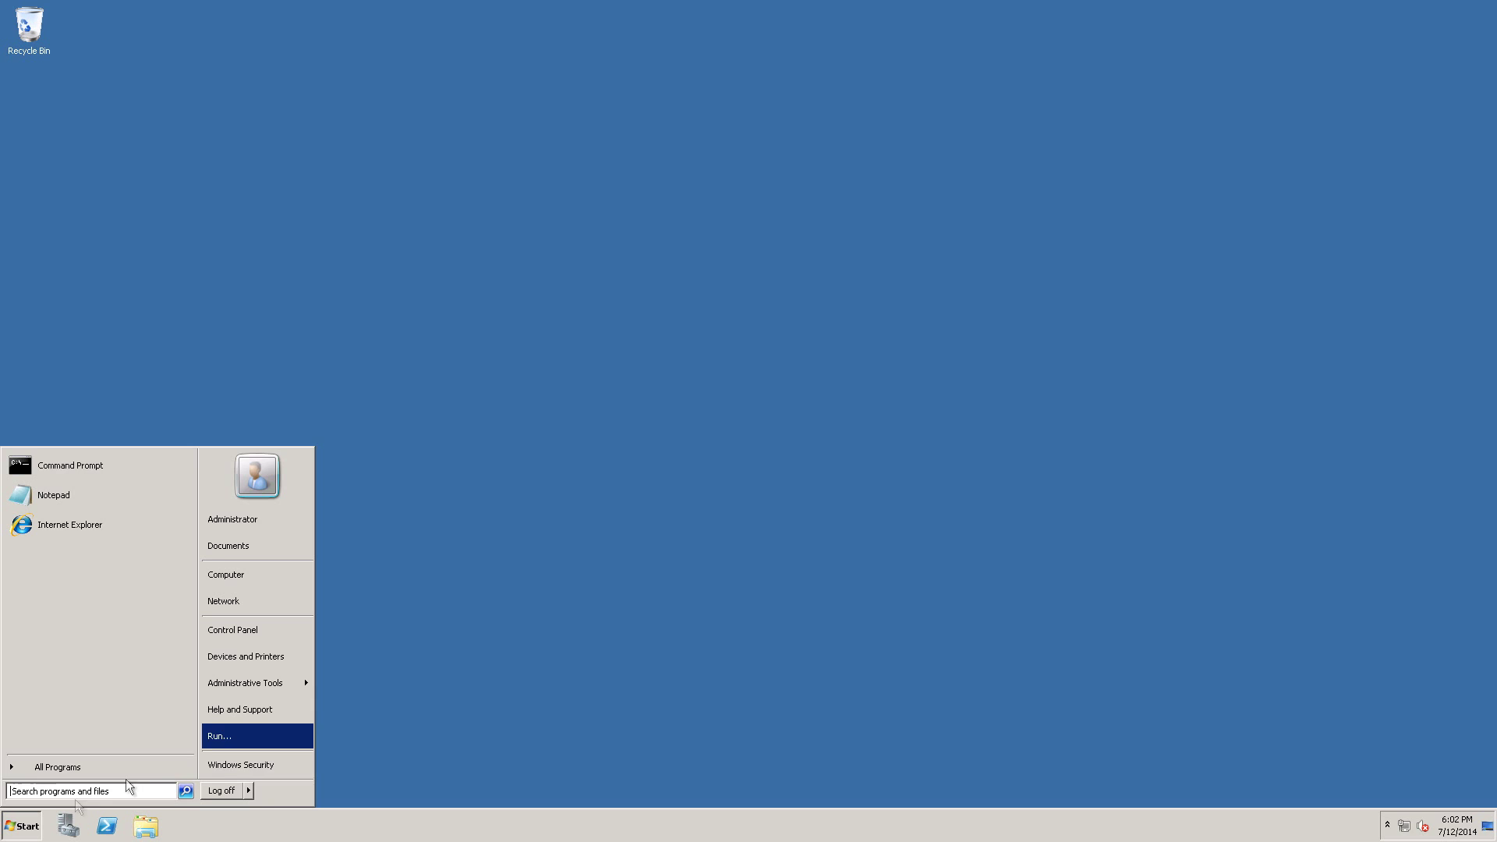
{"action": "left_click", "coordinate": [251, 794]}
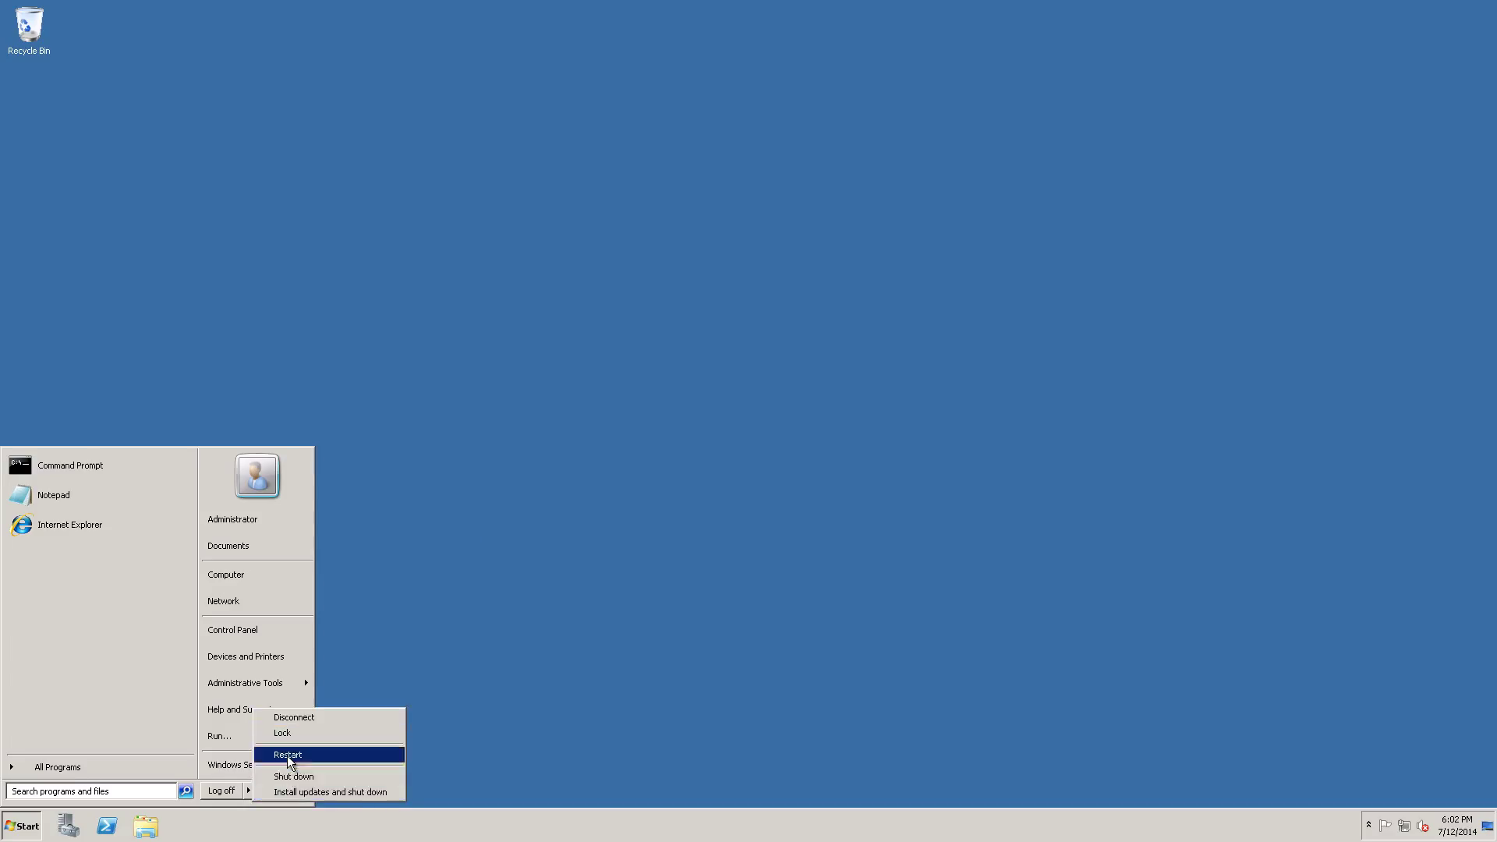
Restart the server with reason Operating System: Recovery (Planned).
{"action": "left_click", "coordinate": [287, 755]}
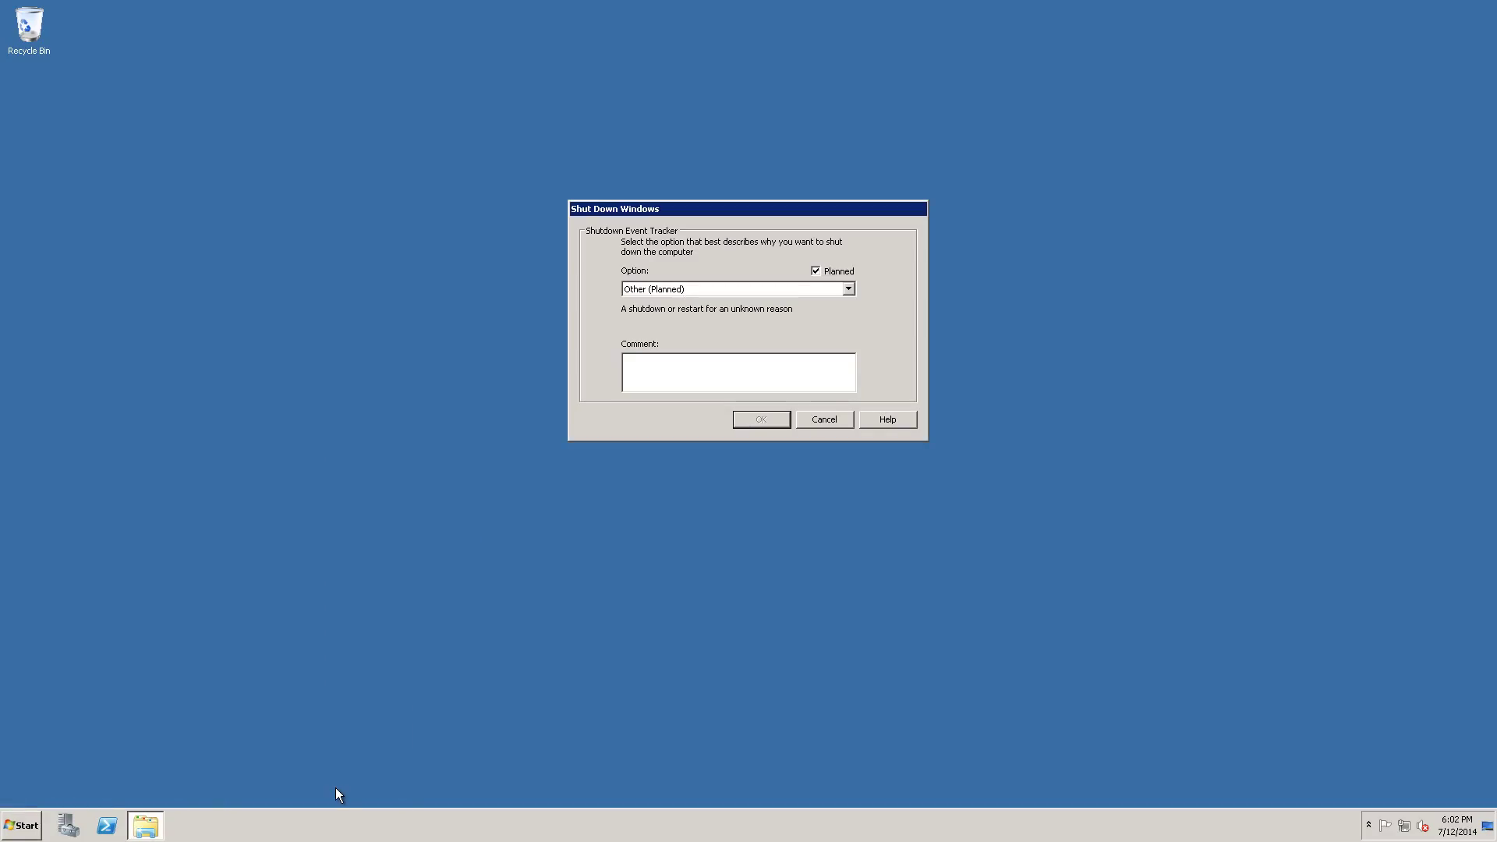
{"action": "left_click", "coordinate": [768, 288]}
{"action": "left_click", "coordinate": [762, 335]}
{"action": "left_click", "coordinate": [786, 419]}
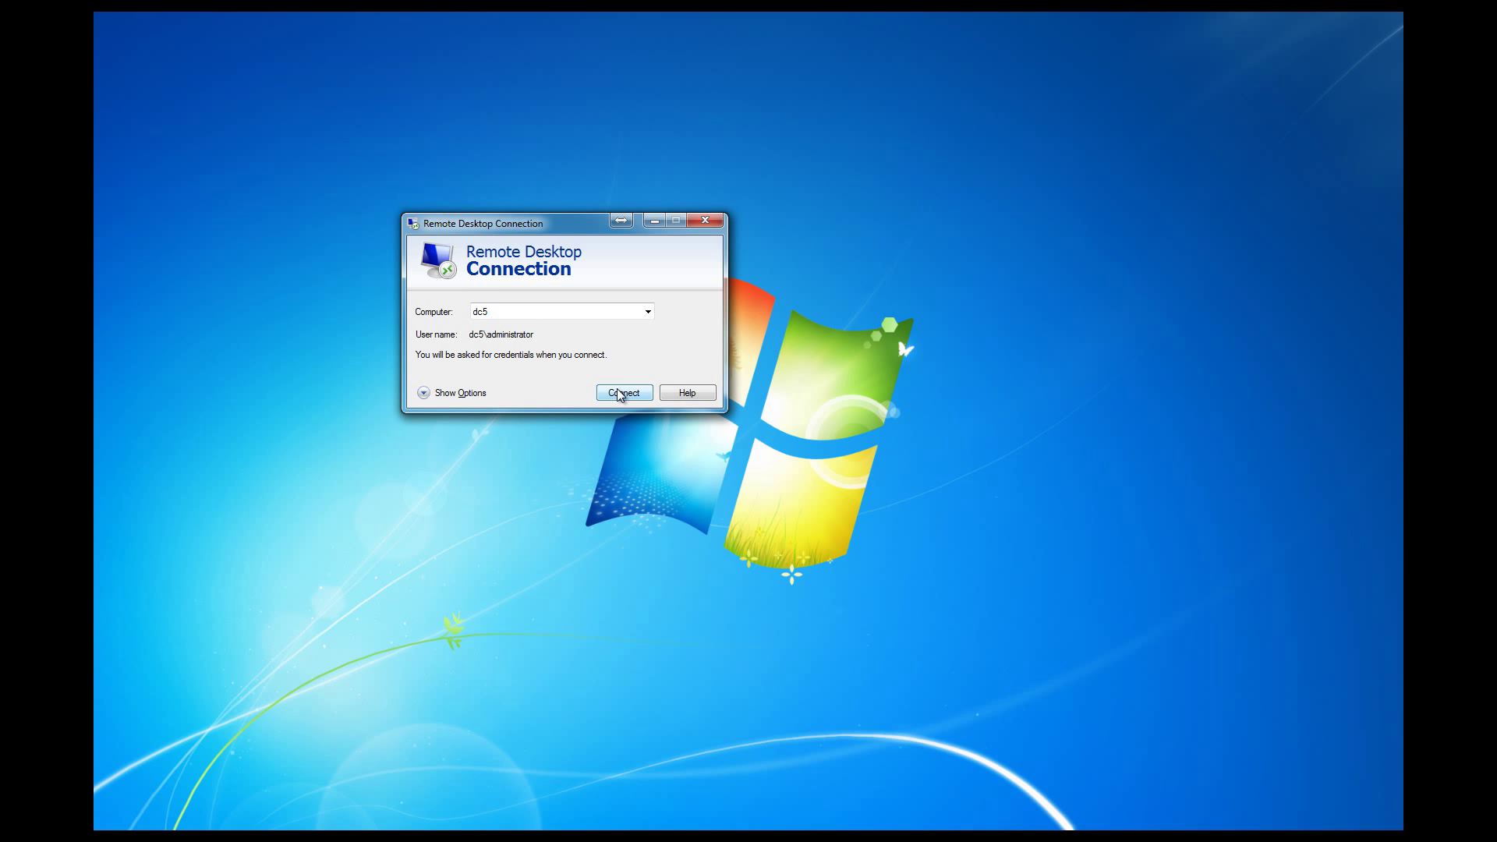
Reconnect to dc5 with the Administrator password, suppressing future certificate warnings.
{"action": "left_click", "coordinate": [622, 392]}
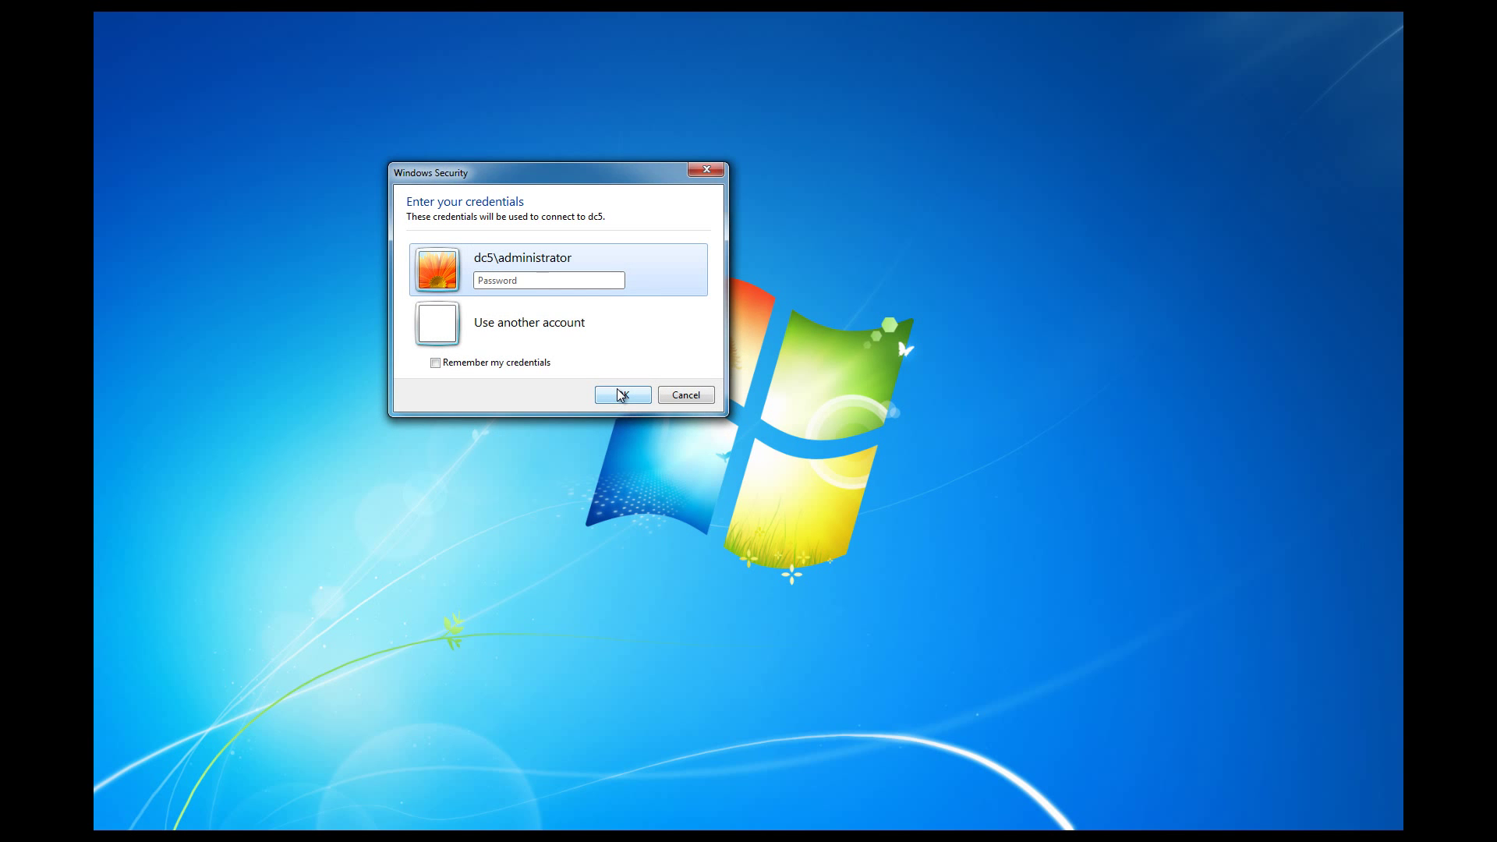
{"action": "type", "text": "Pas"}
{"action": "left_click", "coordinate": [622, 395]}
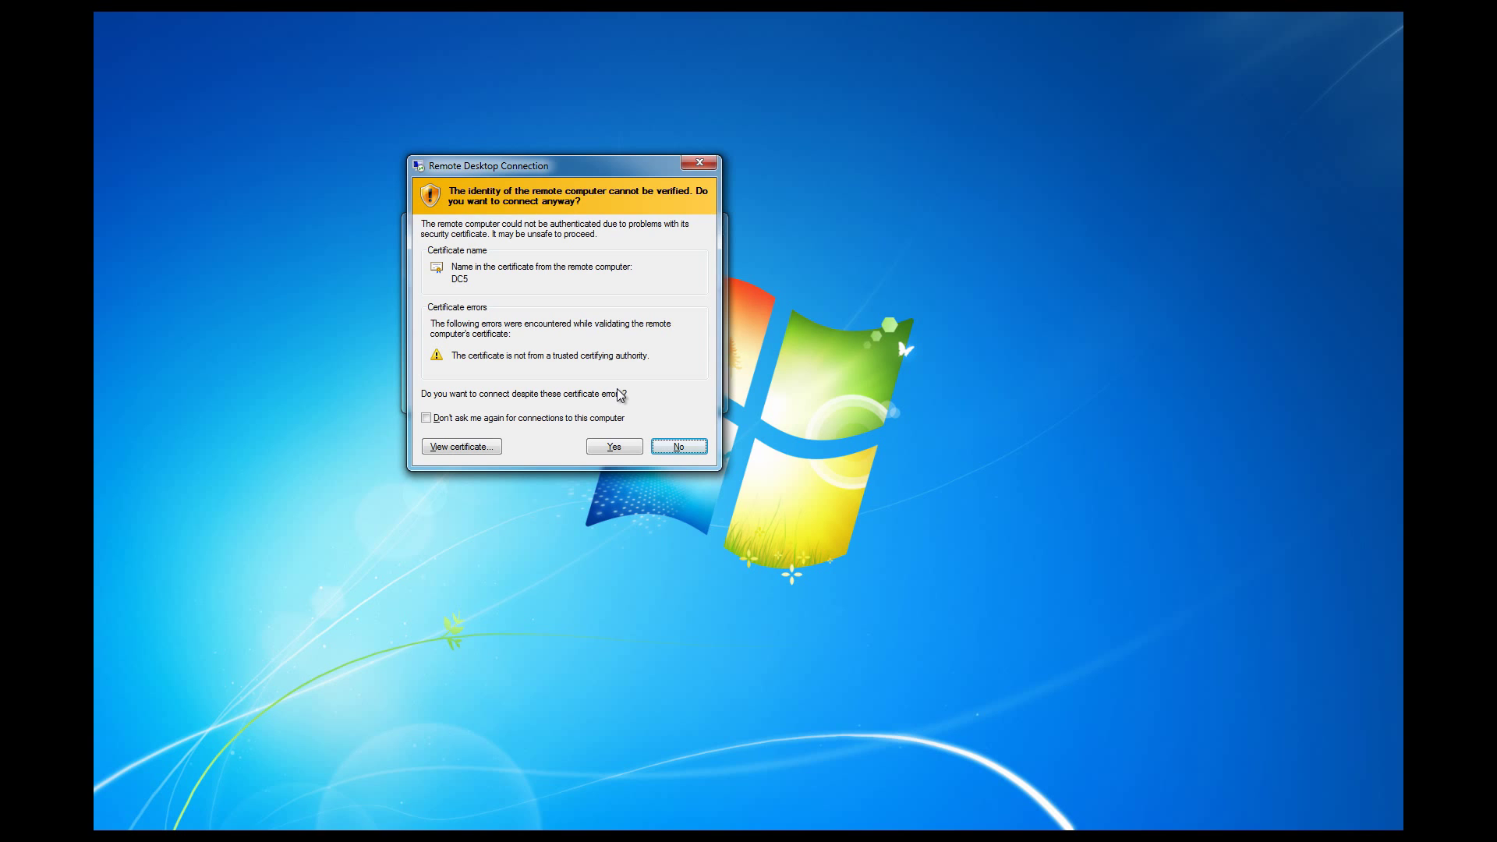
{"action": "left_click", "coordinate": [555, 419]}
{"action": "left_click", "coordinate": [609, 453]}
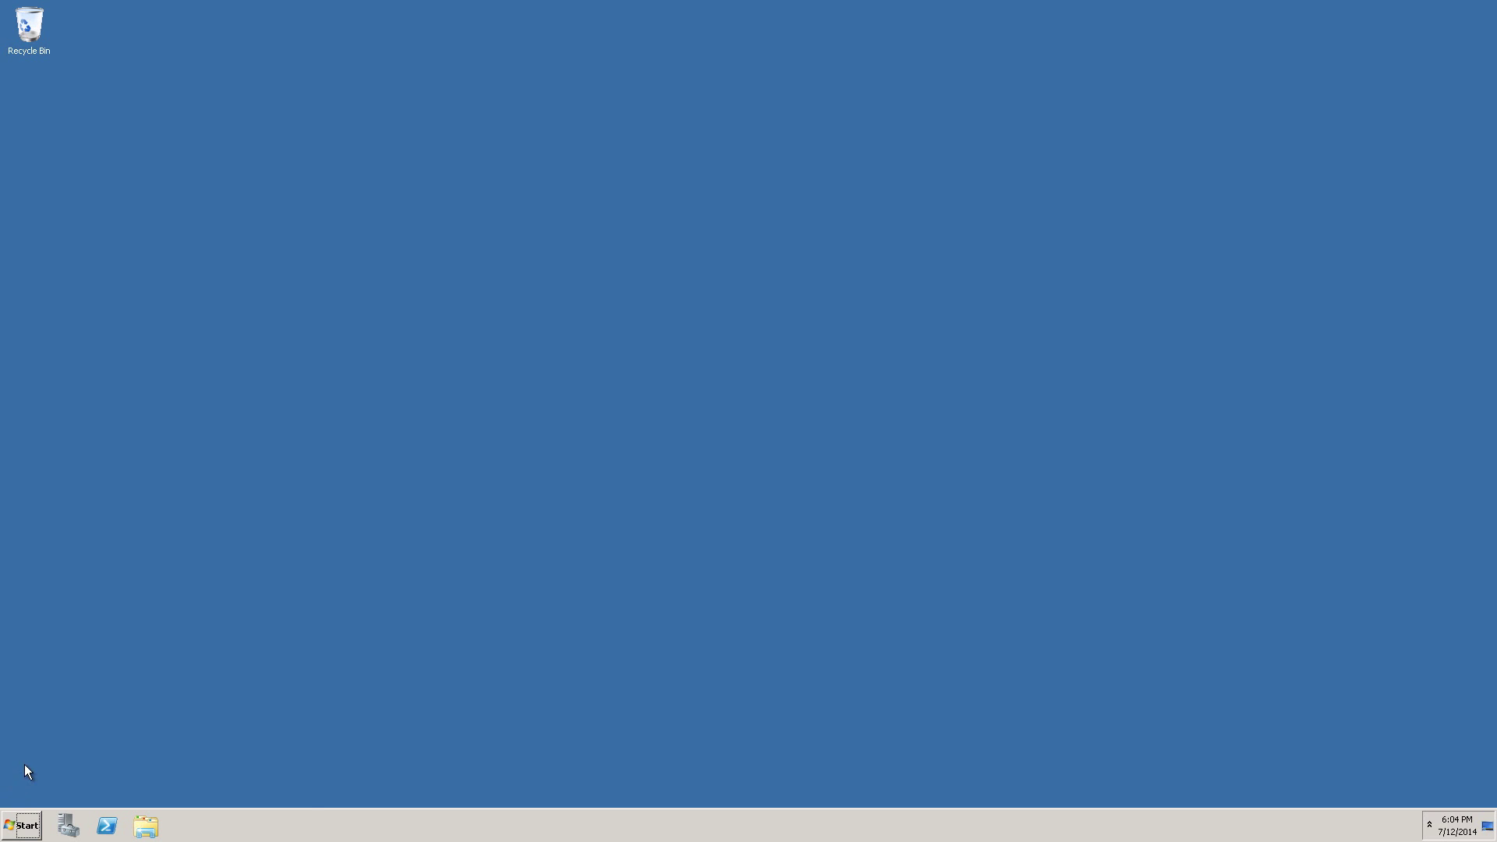
Launch Windows Update from All Programs, start an update check, and bring Initial Configuration Tasks forward.
{"action": "left_click", "coordinate": [23, 828]}
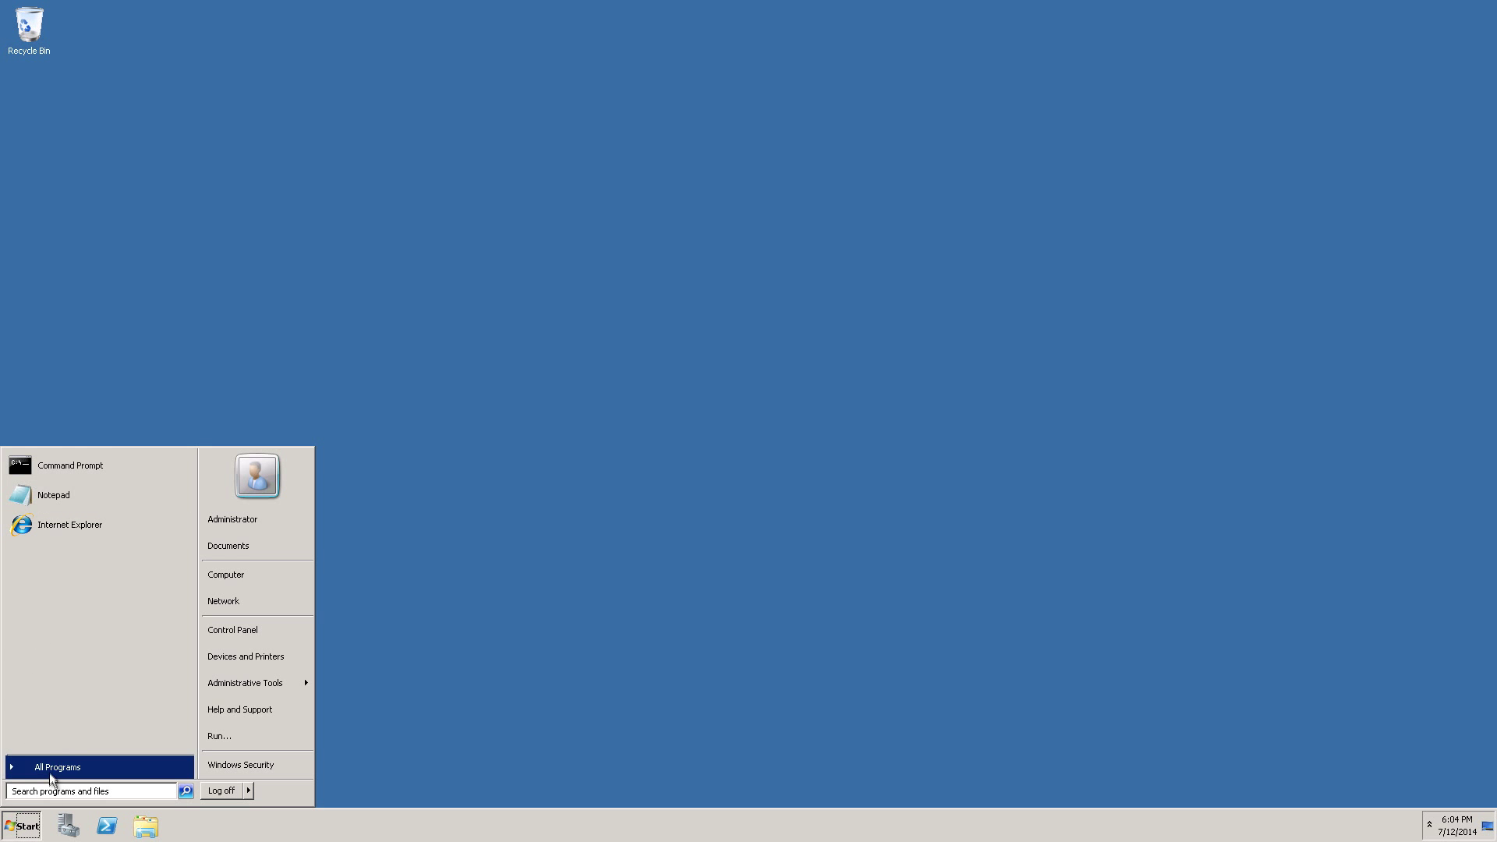
{"action": "left_click", "coordinate": [49, 772]}
{"action": "left_click", "coordinate": [47, 485]}
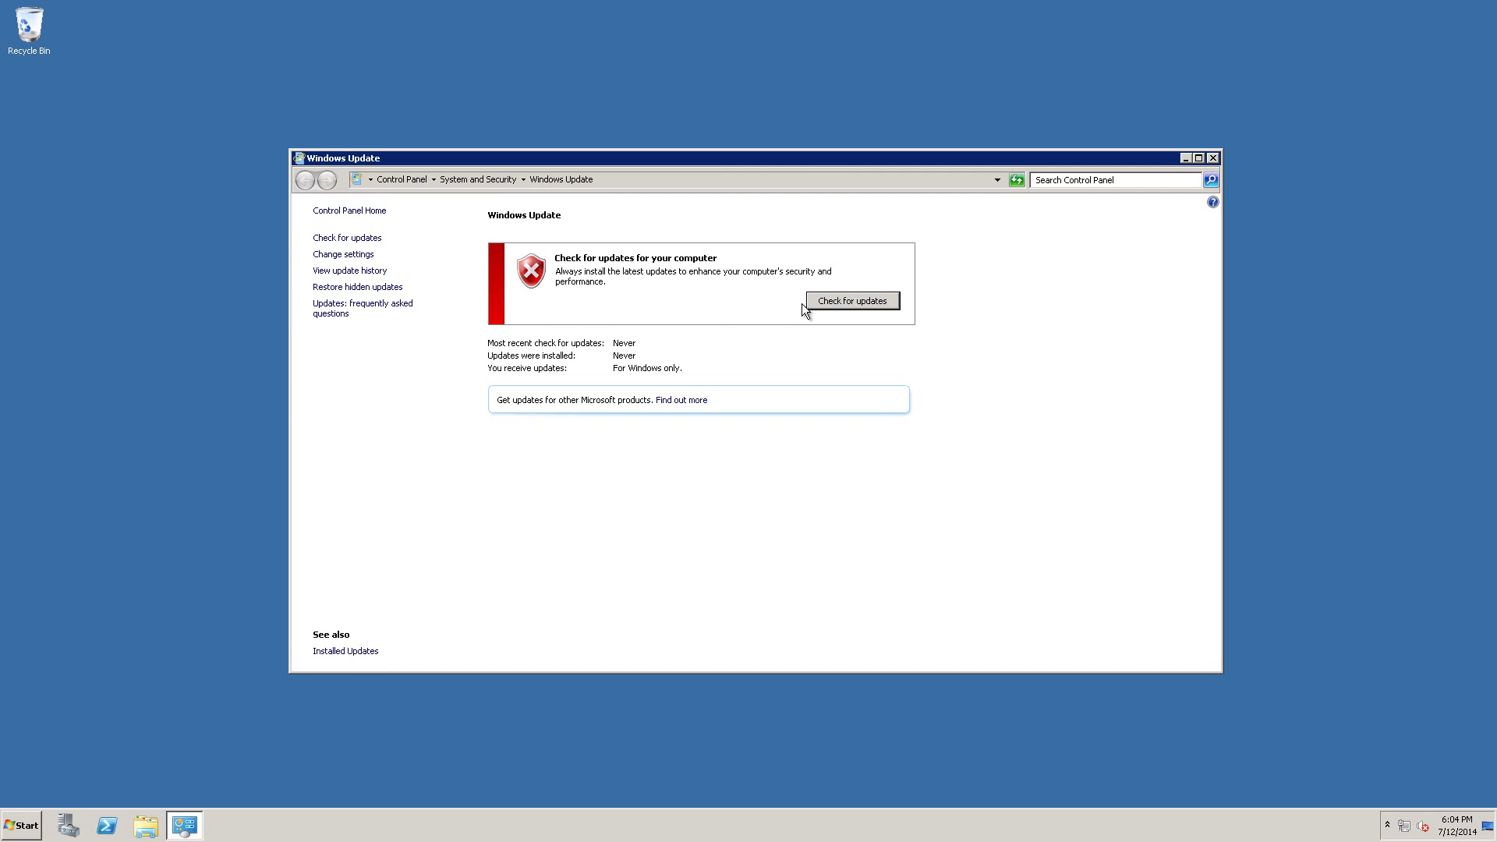
{"action": "left_click", "coordinate": [828, 302]}
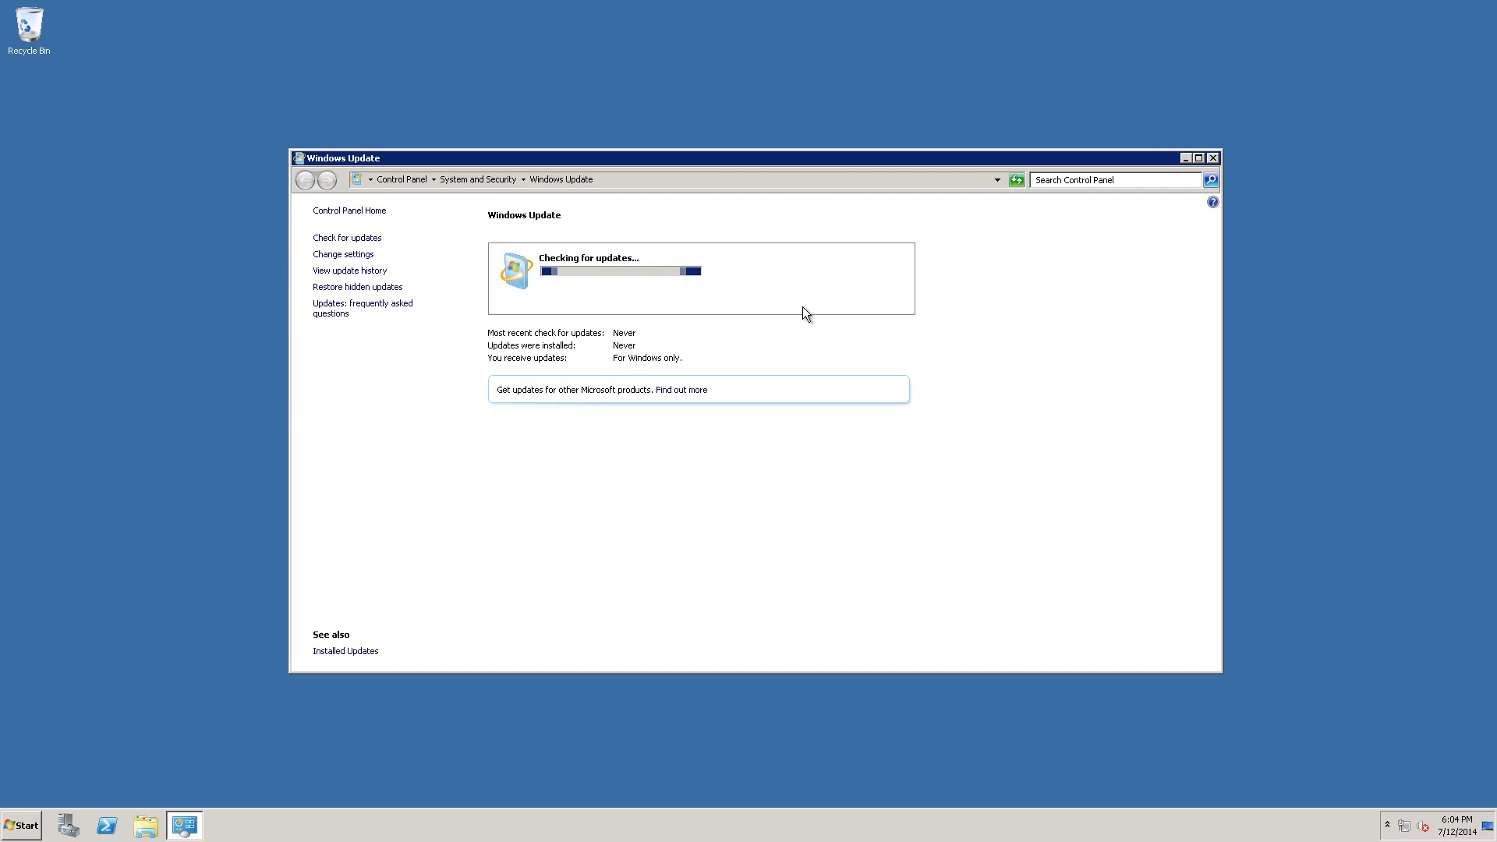
{"action": "left_click", "coordinate": [830, 109]}
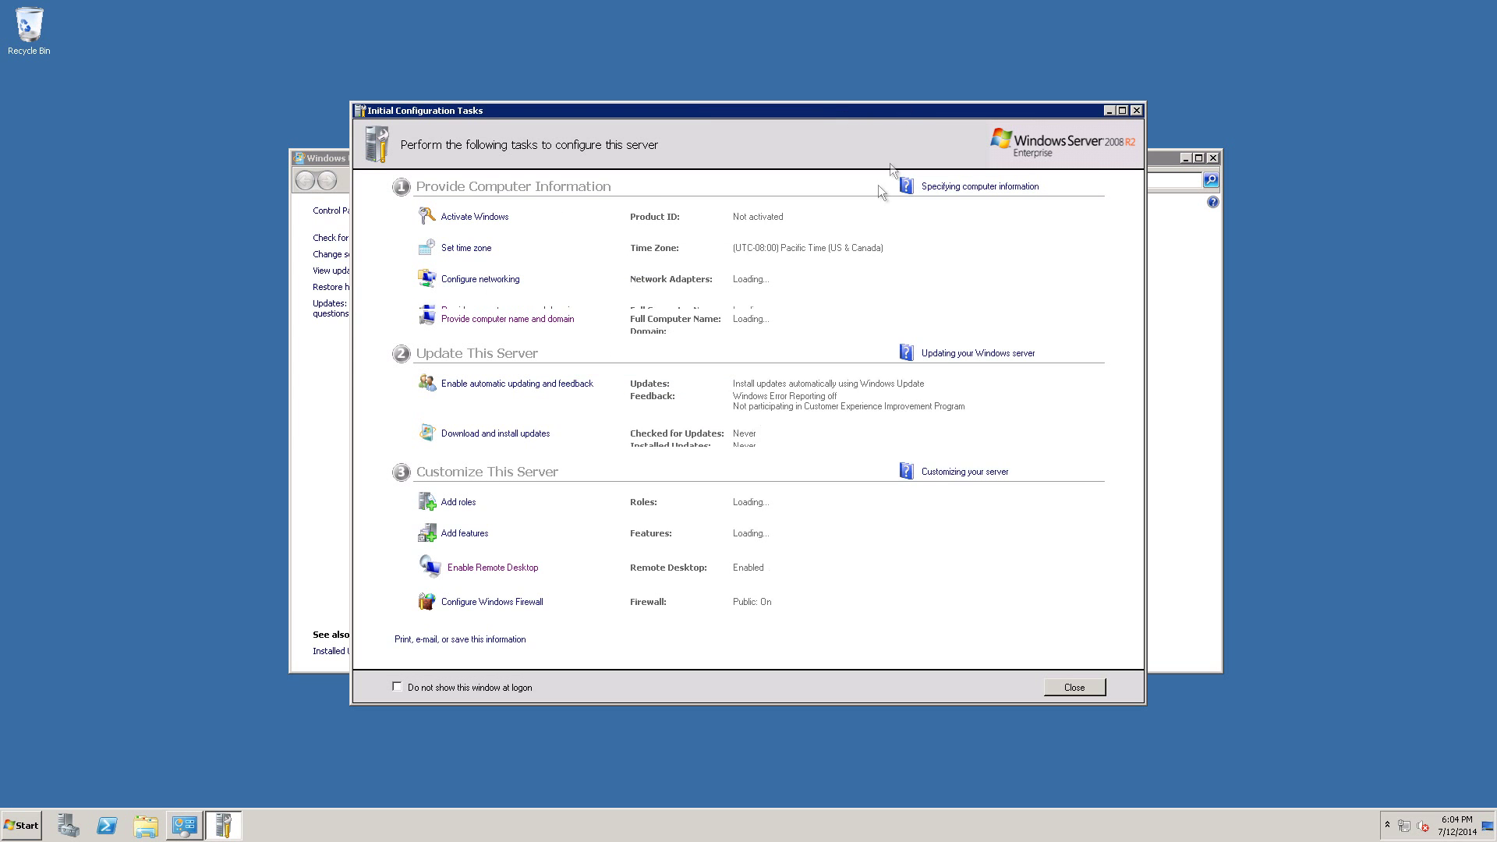
Switch the server time zone from Pacific to (UTC-05:00) Eastern Time (US & Canada).
{"action": "left_click", "coordinate": [470, 248]}
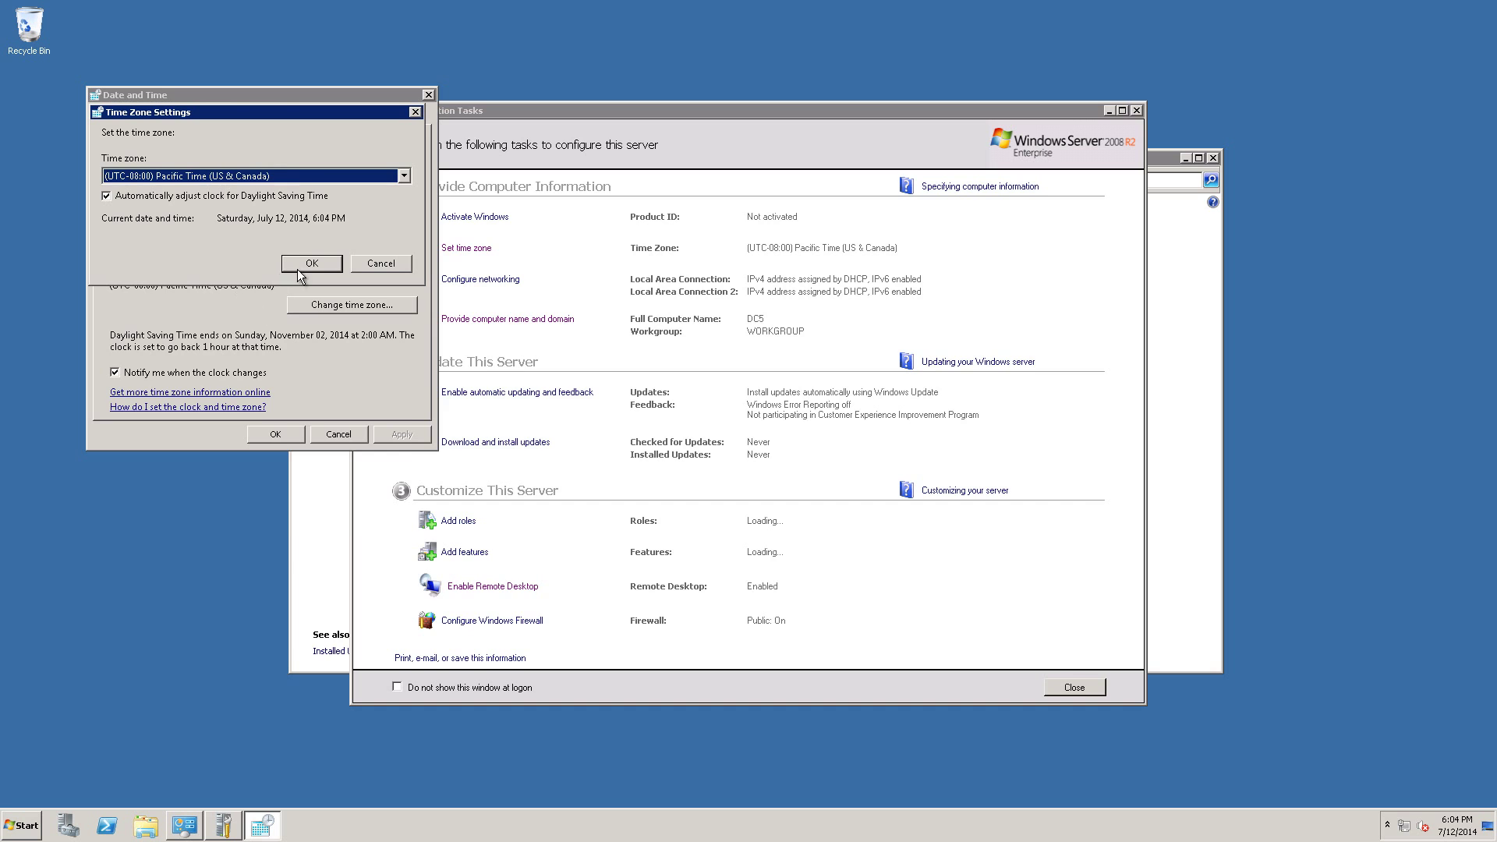
{"action": "left_click", "coordinate": [321, 175]}
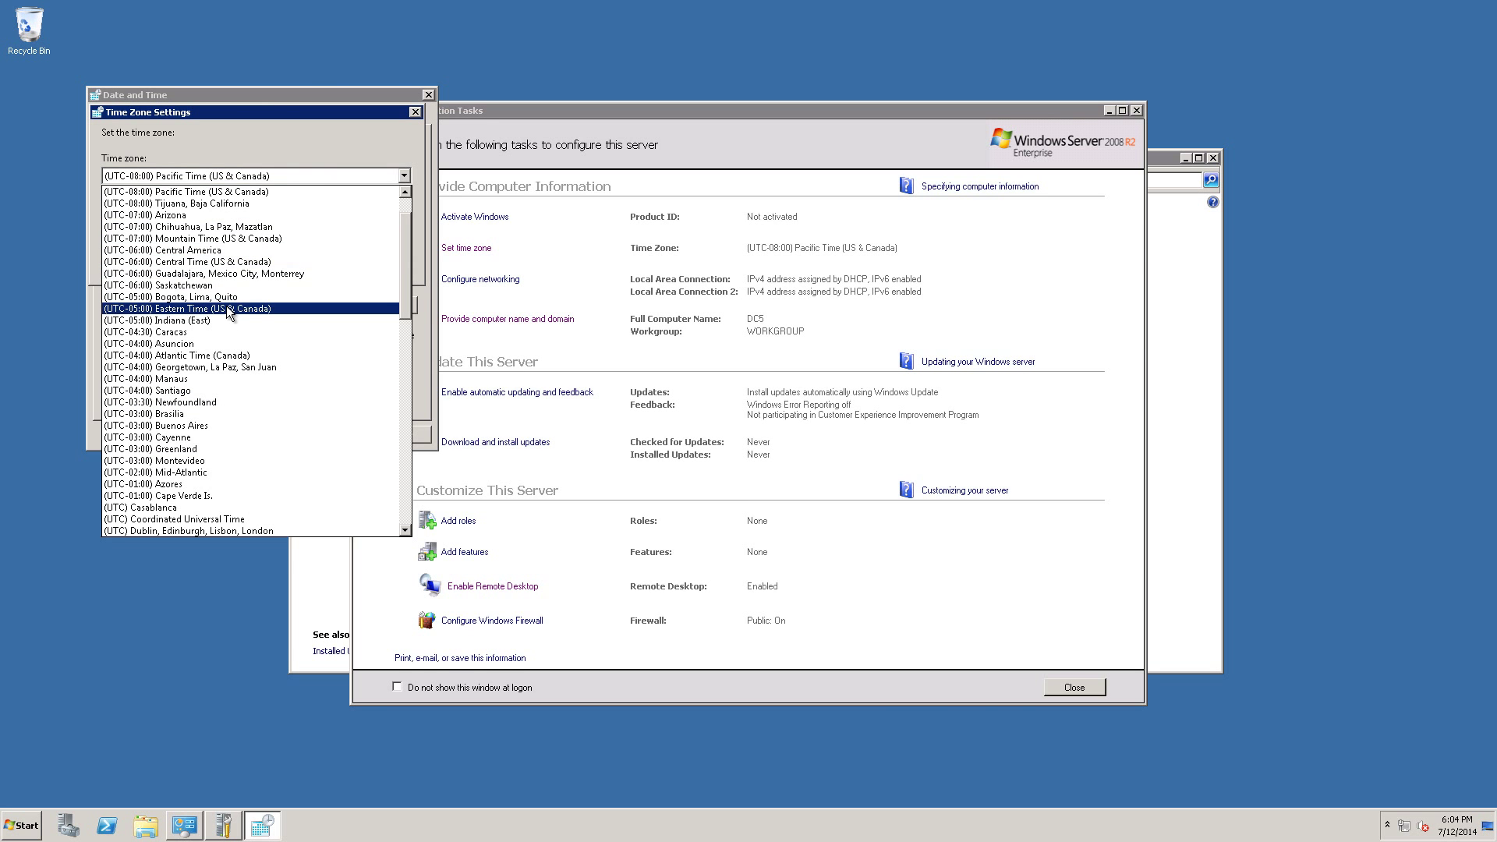
{"action": "left_click", "coordinate": [230, 309]}
{"action": "left_click", "coordinate": [304, 262]}
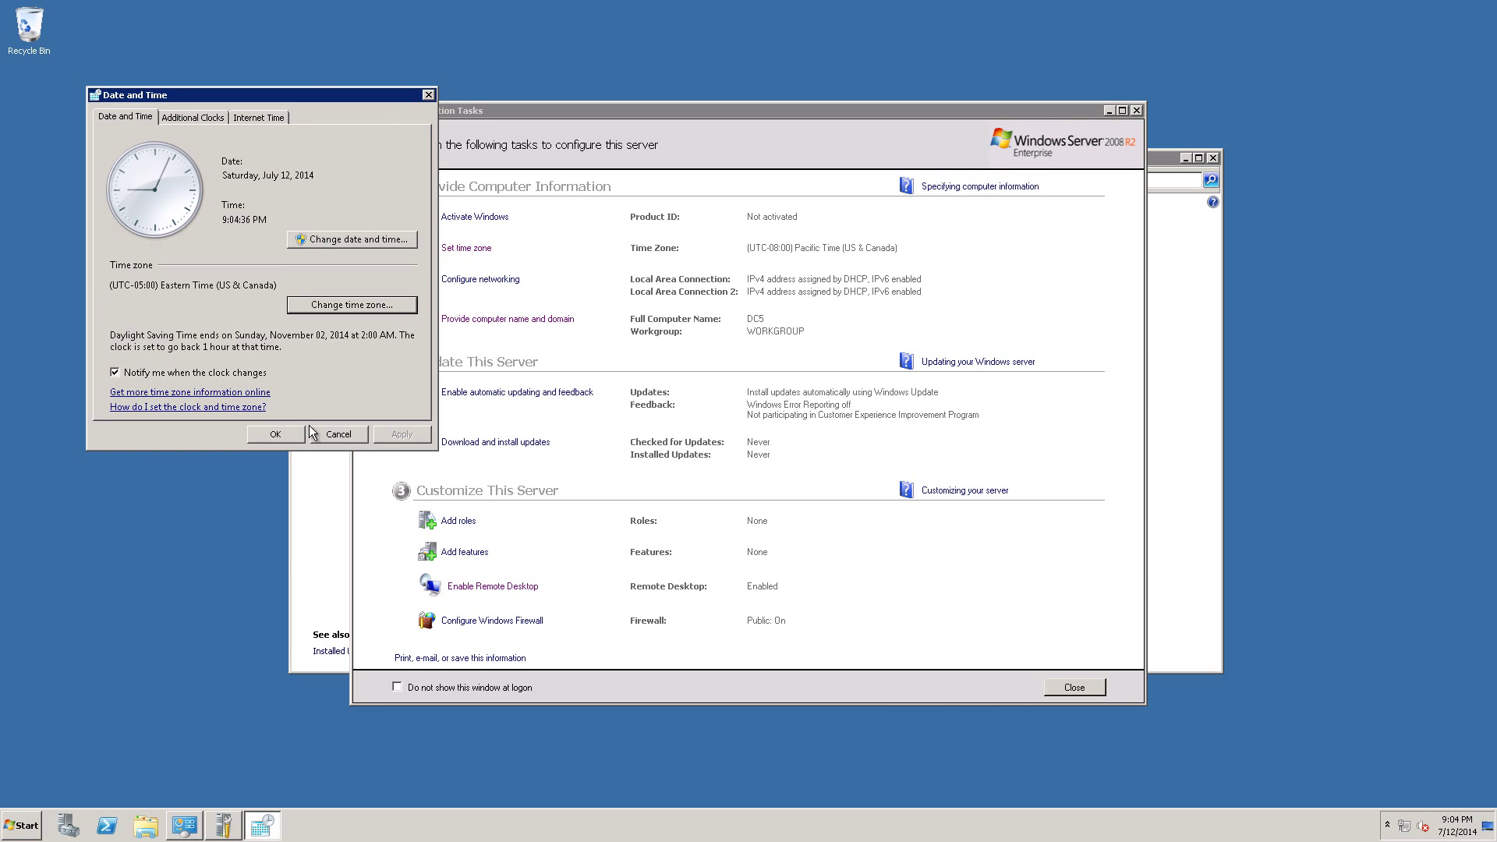
{"action": "left_click", "coordinate": [277, 435]}
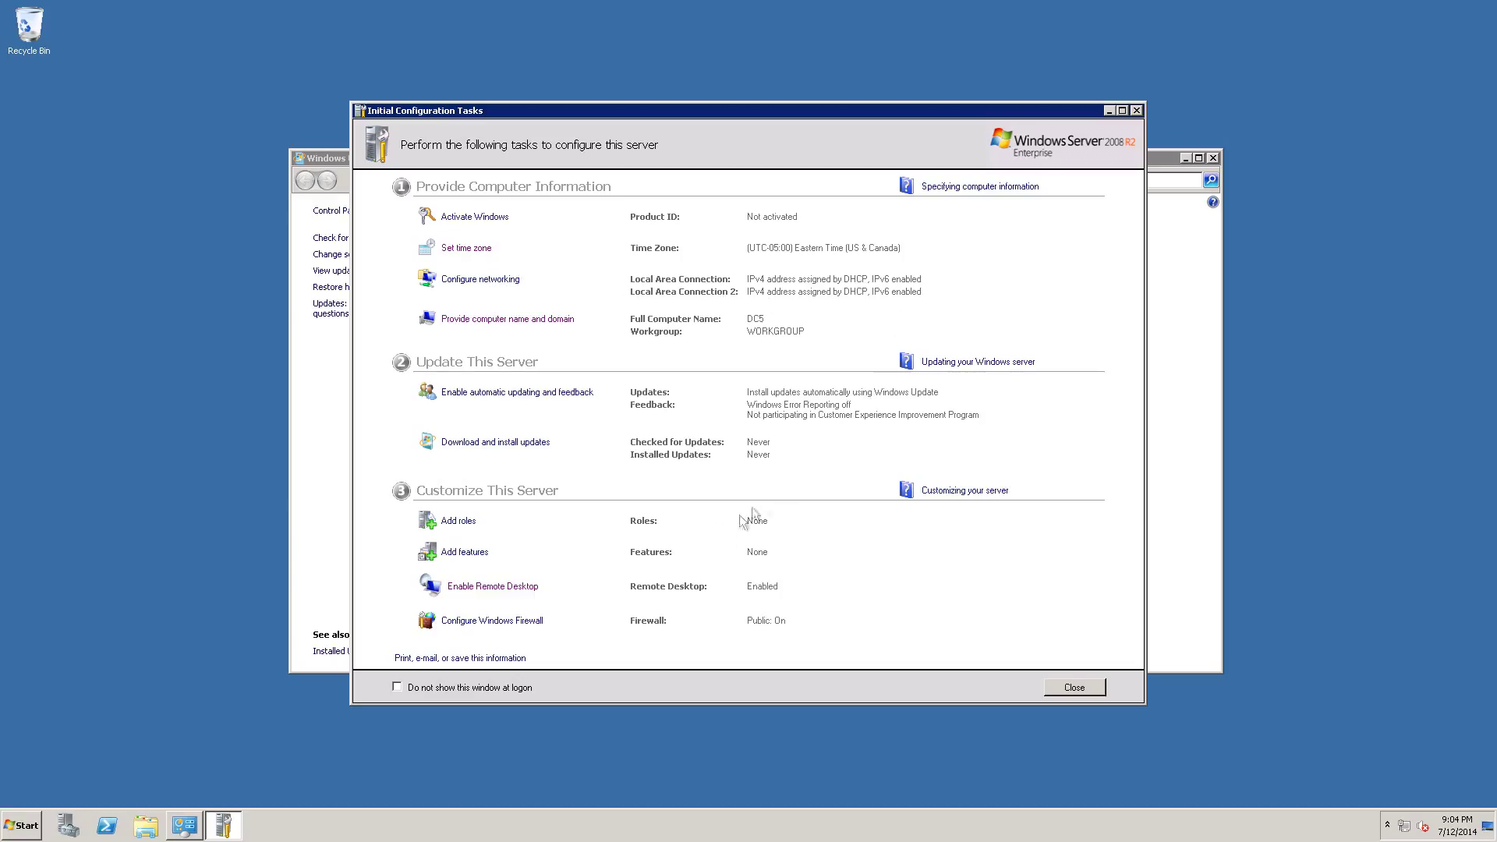
Review automatic updating options without changes, close Initial Configuration Tasks, and install the Windows Update software.
{"action": "left_click", "coordinate": [519, 398]}
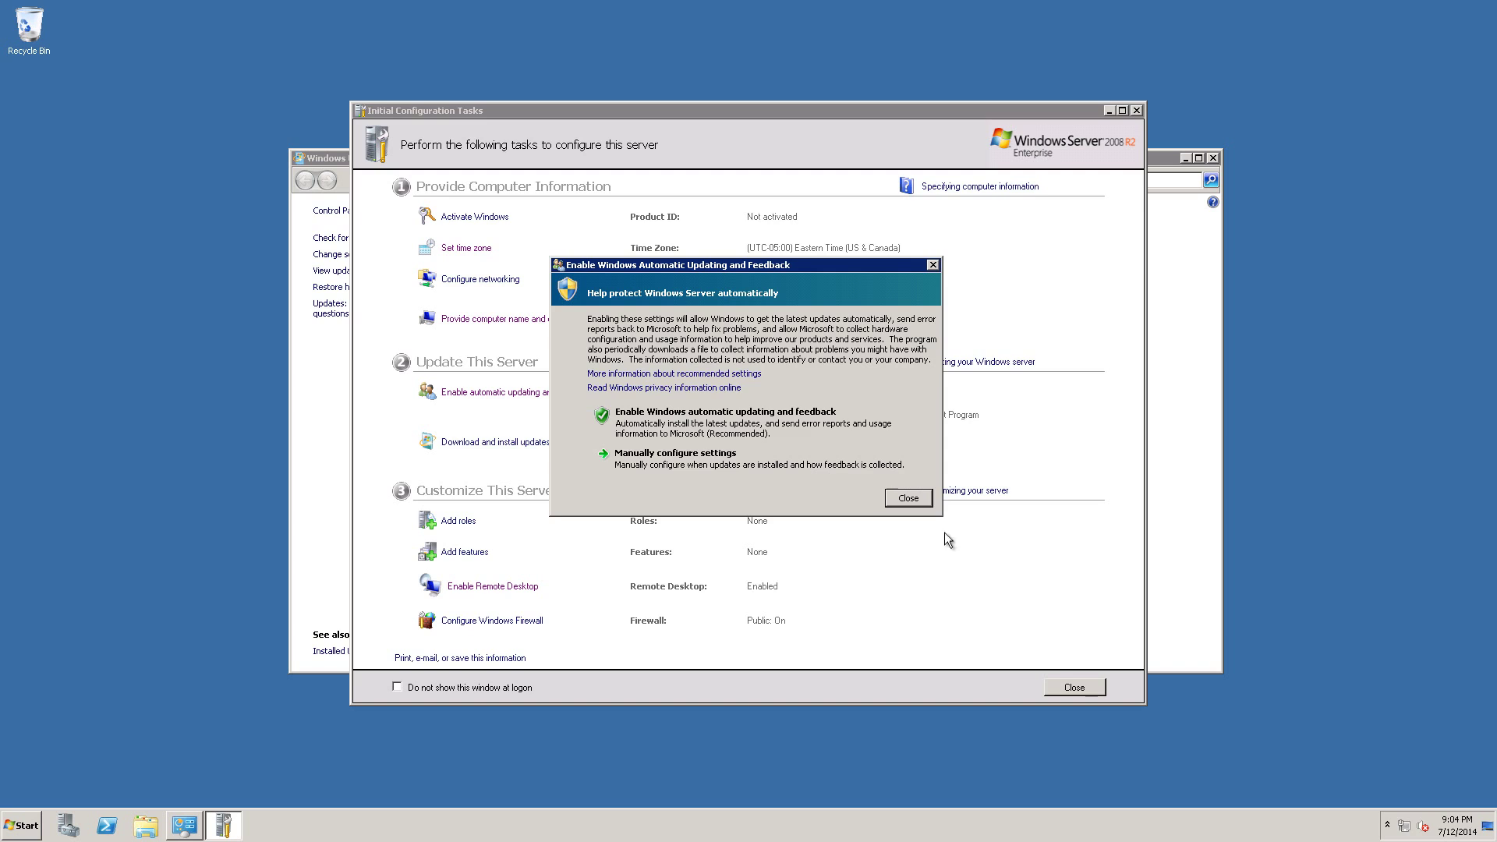
{"action": "left_click", "coordinate": [909, 498]}
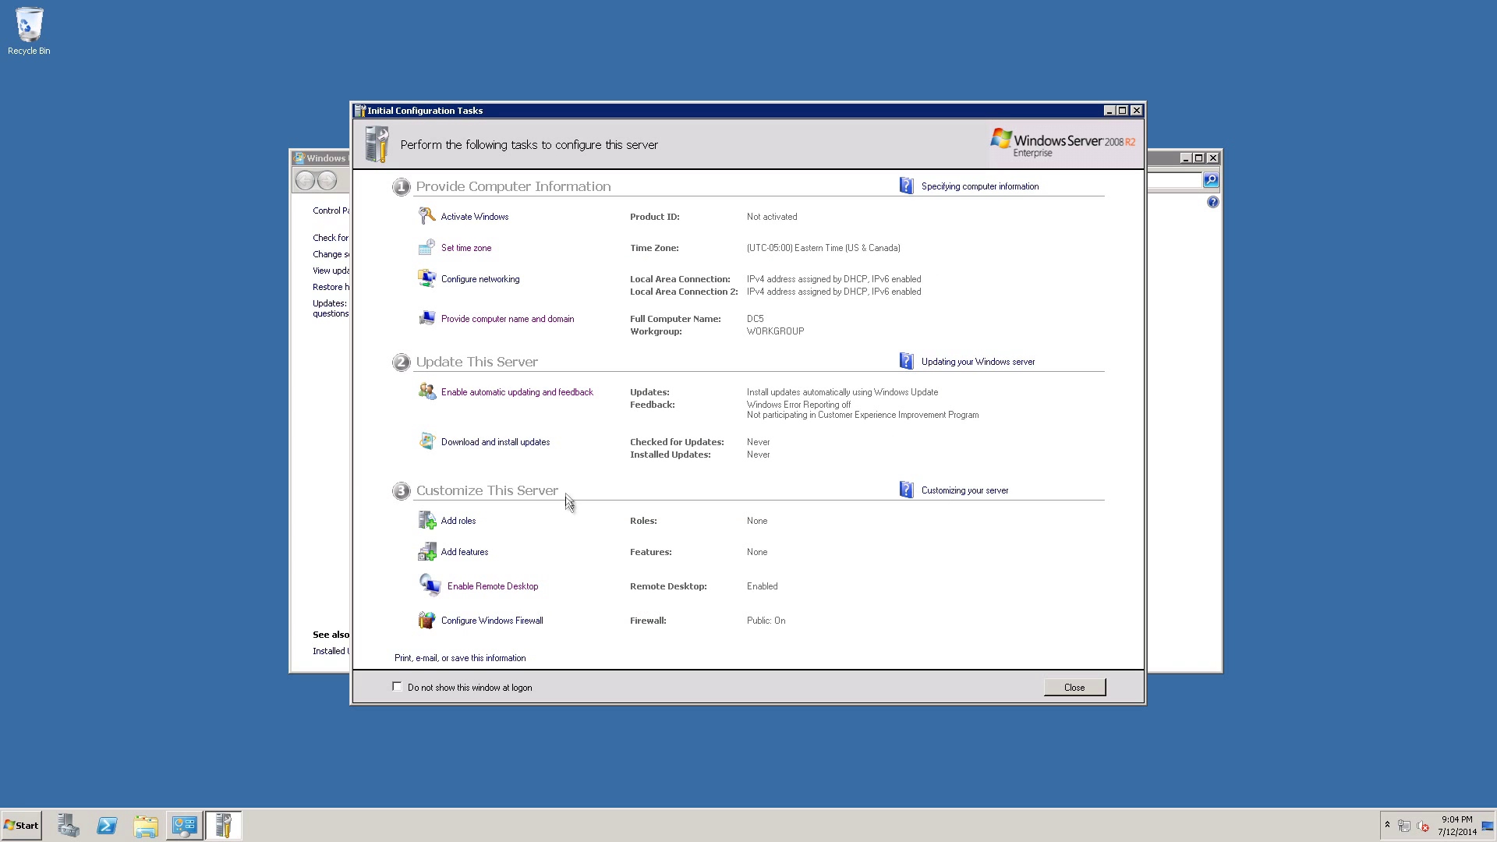
{"action": "left_click", "coordinate": [1135, 111]}
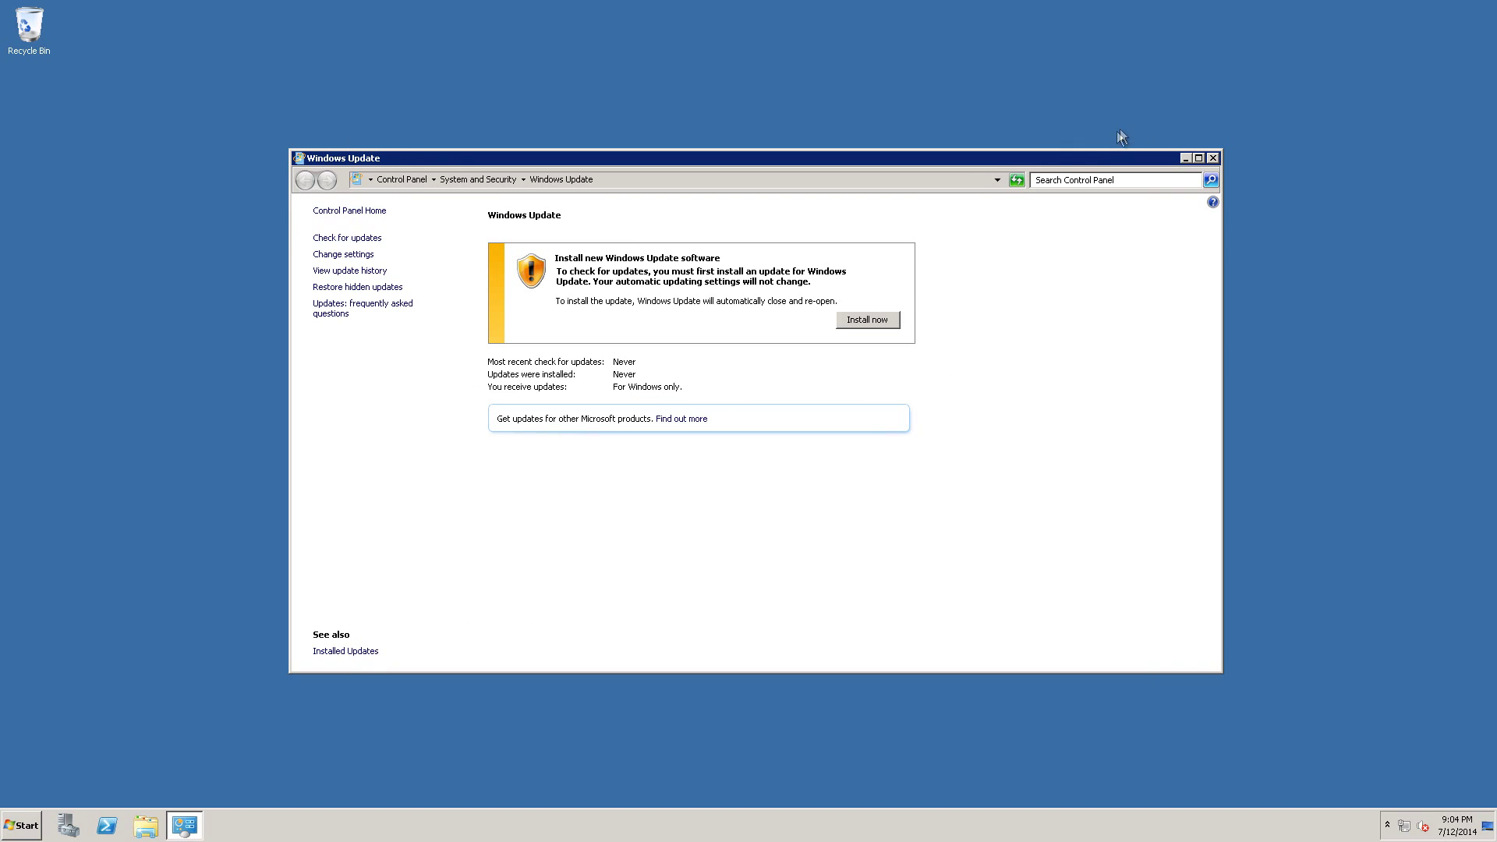
{"action": "left_click", "coordinate": [874, 326]}
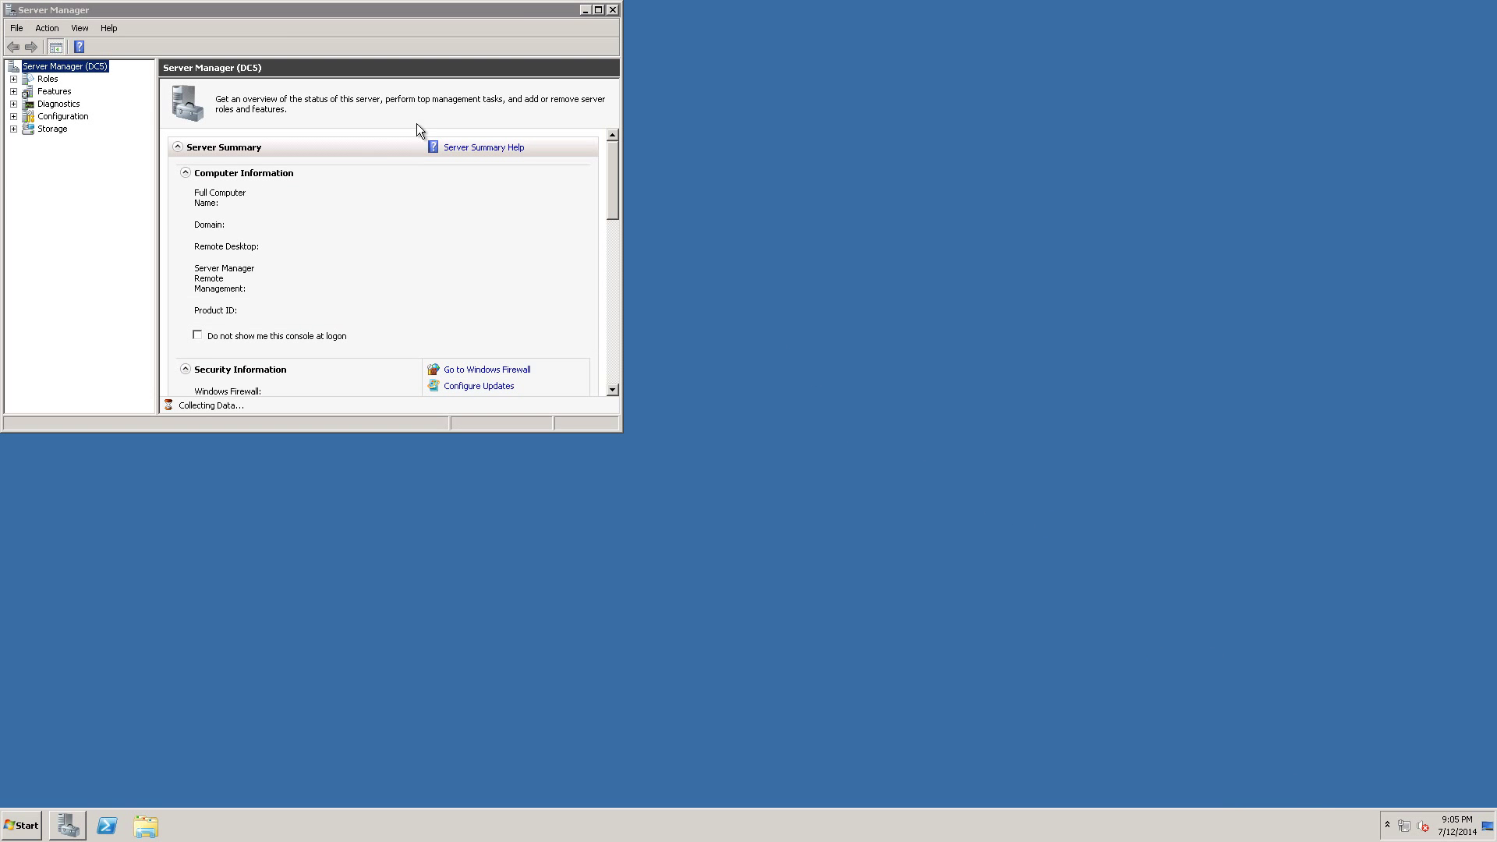
Maximize Server Manager and turn IE ESC off for Administrators, leaving Users on.
{"action": "left_click", "coordinate": [599, 10]}
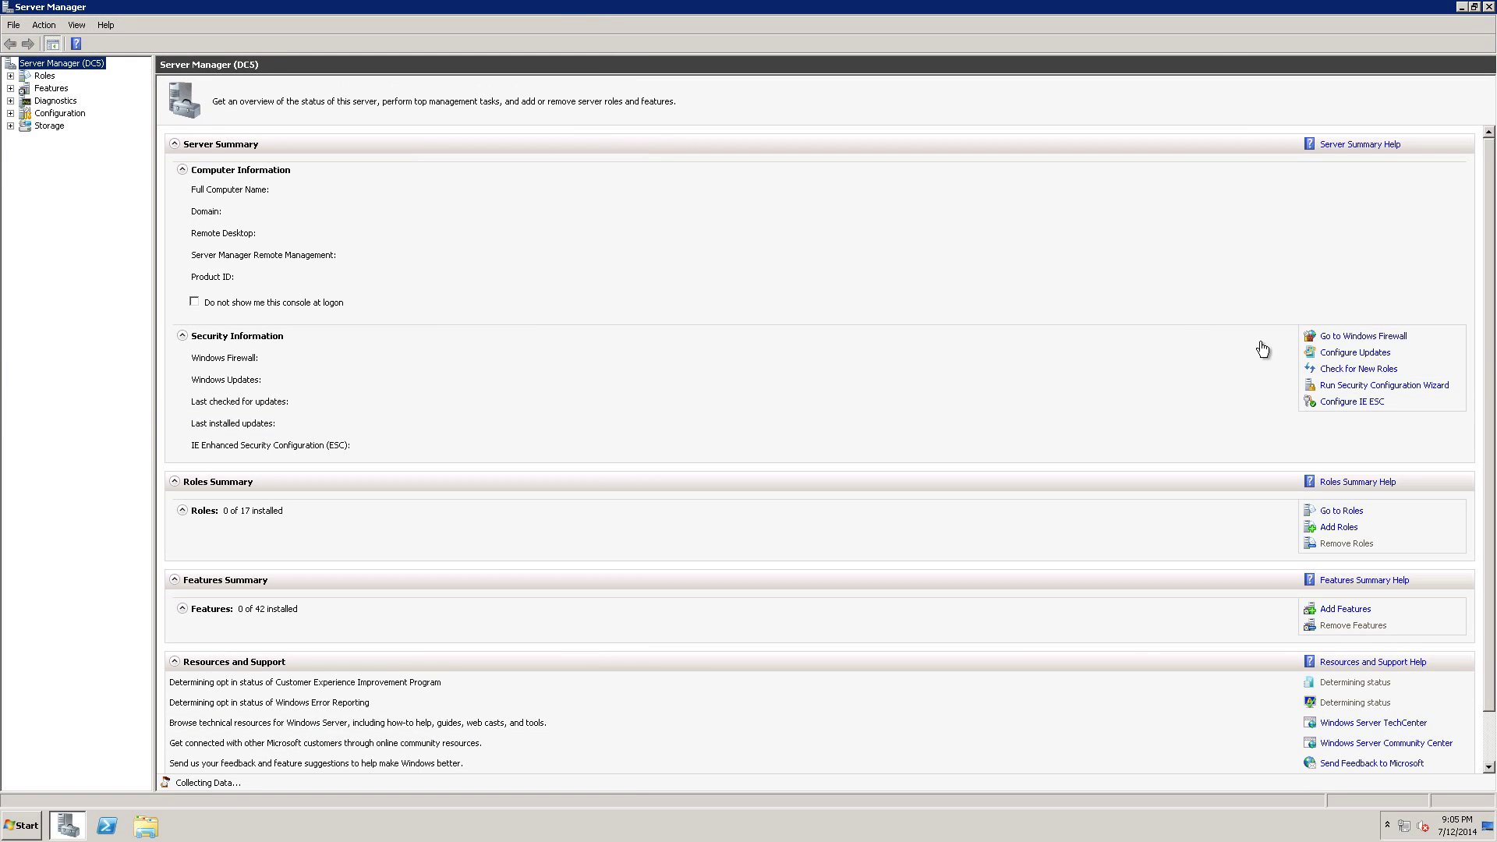
{"action": "left_click", "coordinate": [1352, 401]}
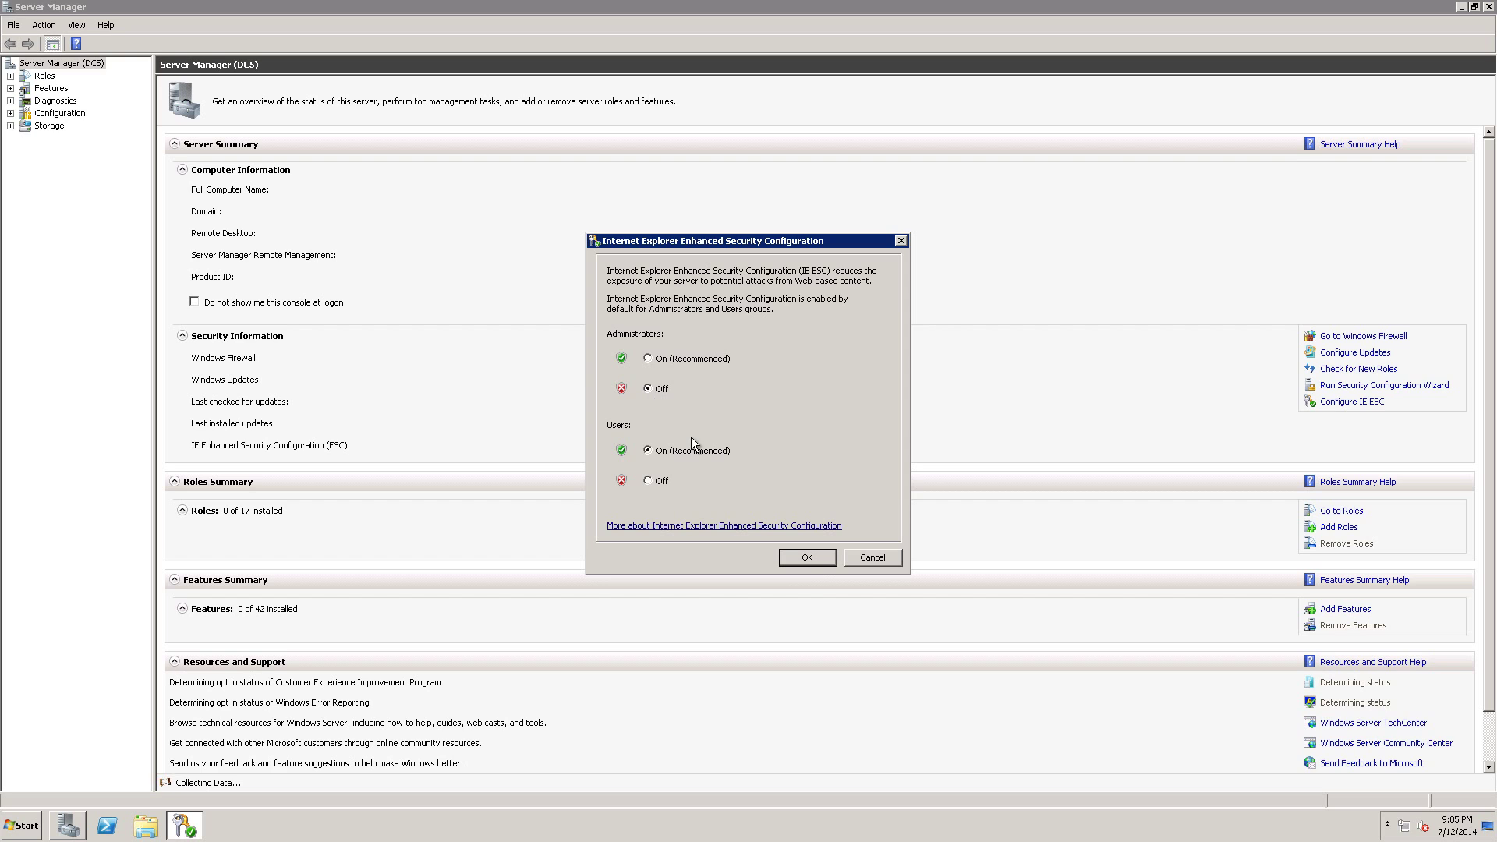
{"action": "left_click", "coordinate": [815, 557]}
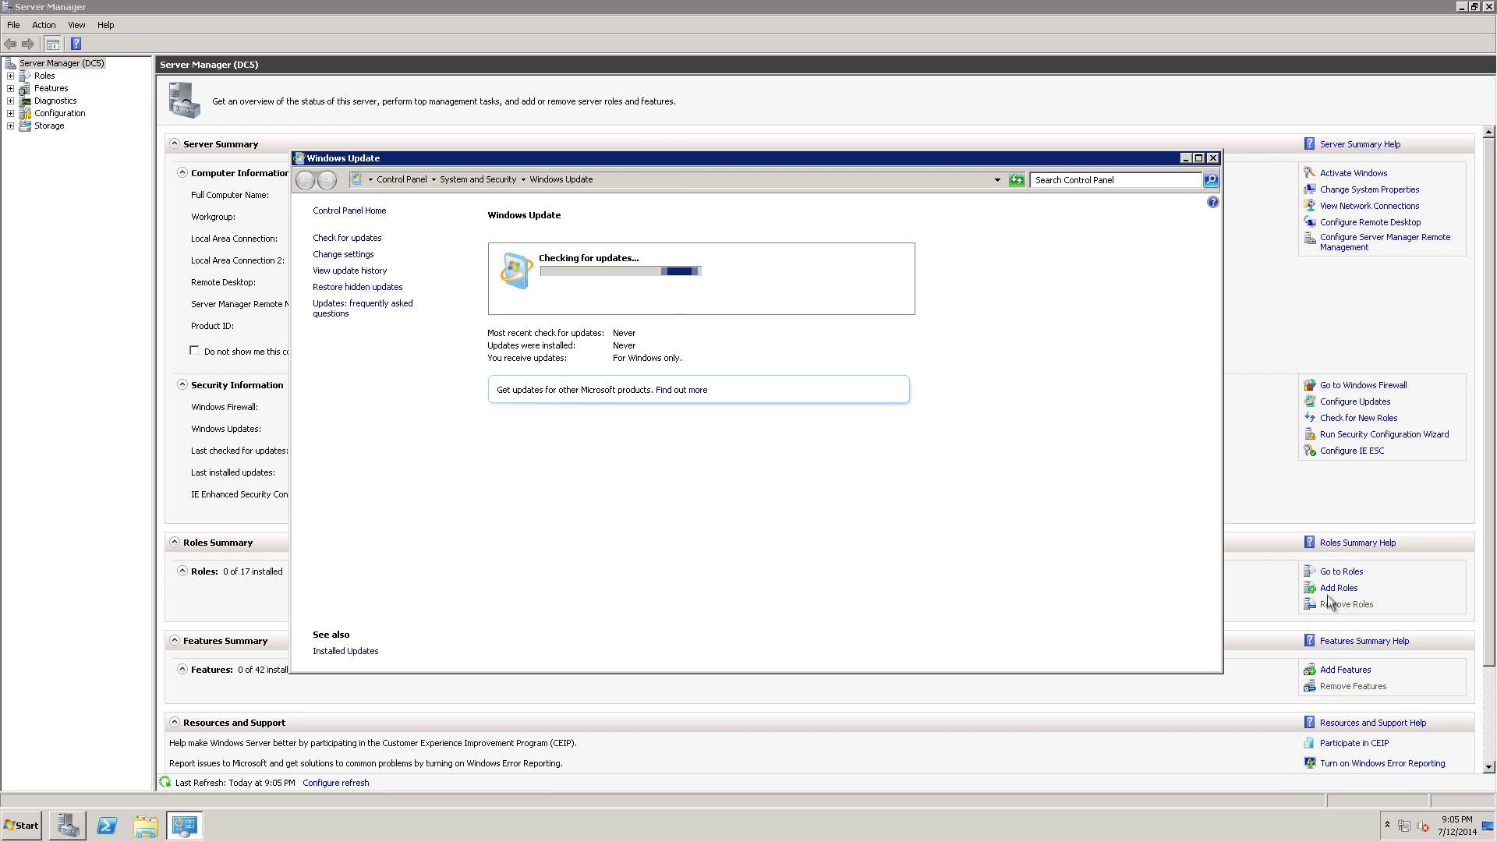
Close Server Manager and list the 2 optional updates, KB2636573 and KB976422.
{"action": "left_click_drag", "start_coordinate": [1490, 464], "coordinate": [1490, 561]}
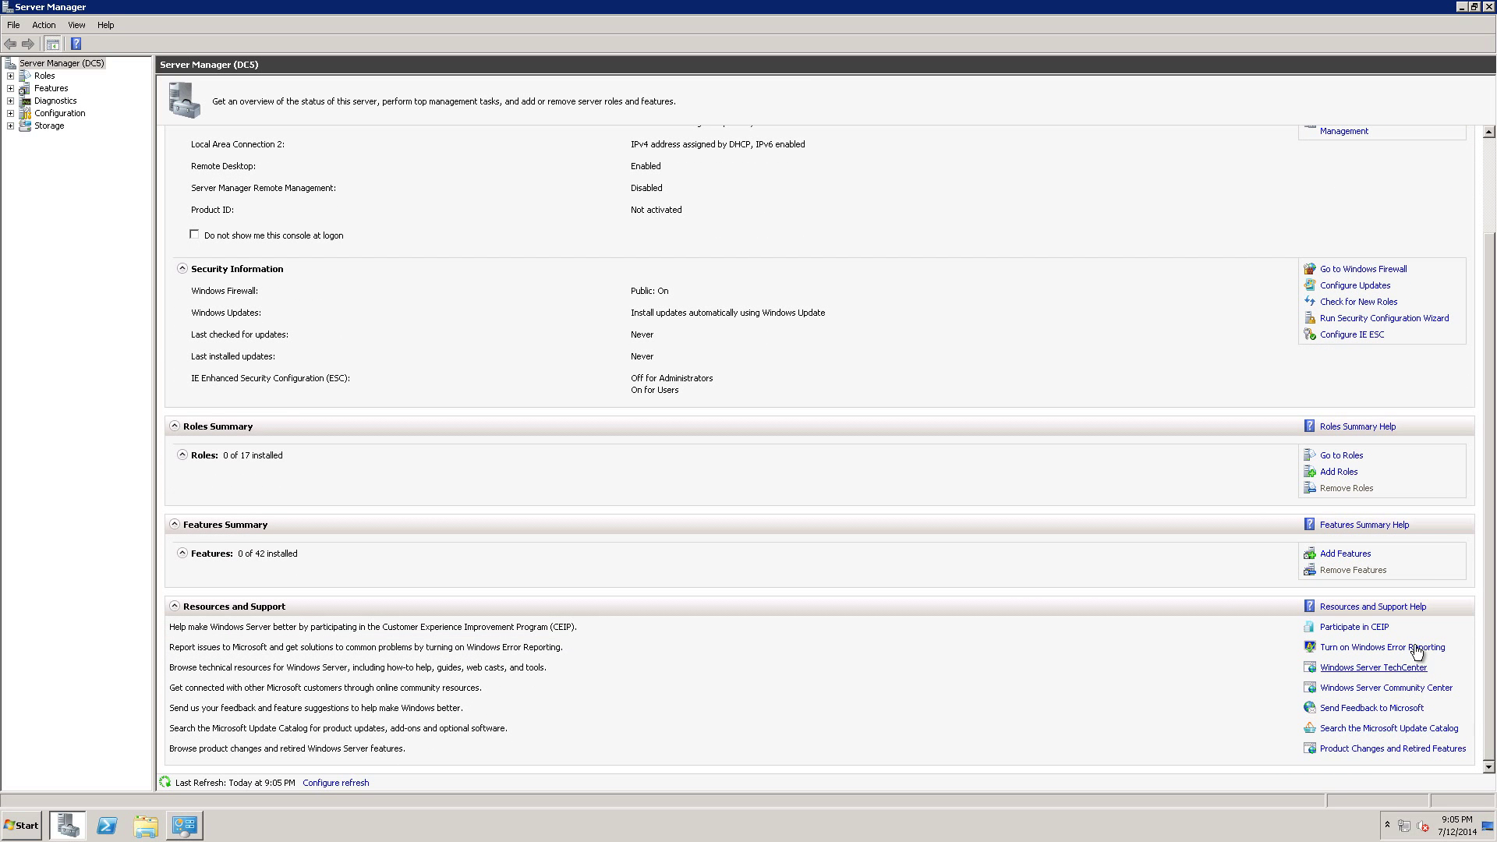
{"action": "left_click", "coordinate": [1490, 7]}
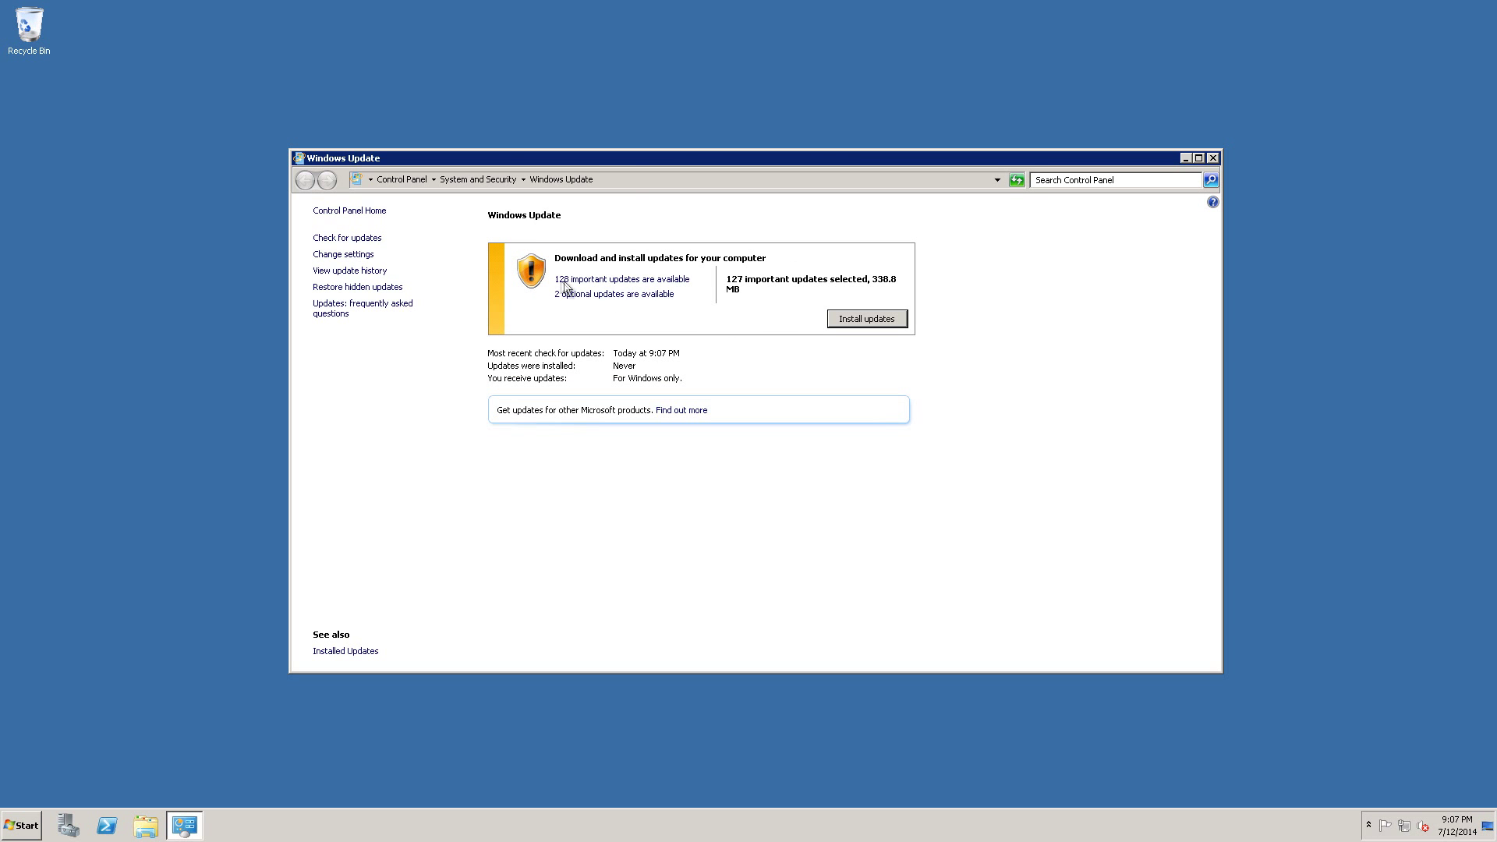
{"action": "left_click", "coordinate": [615, 294]}
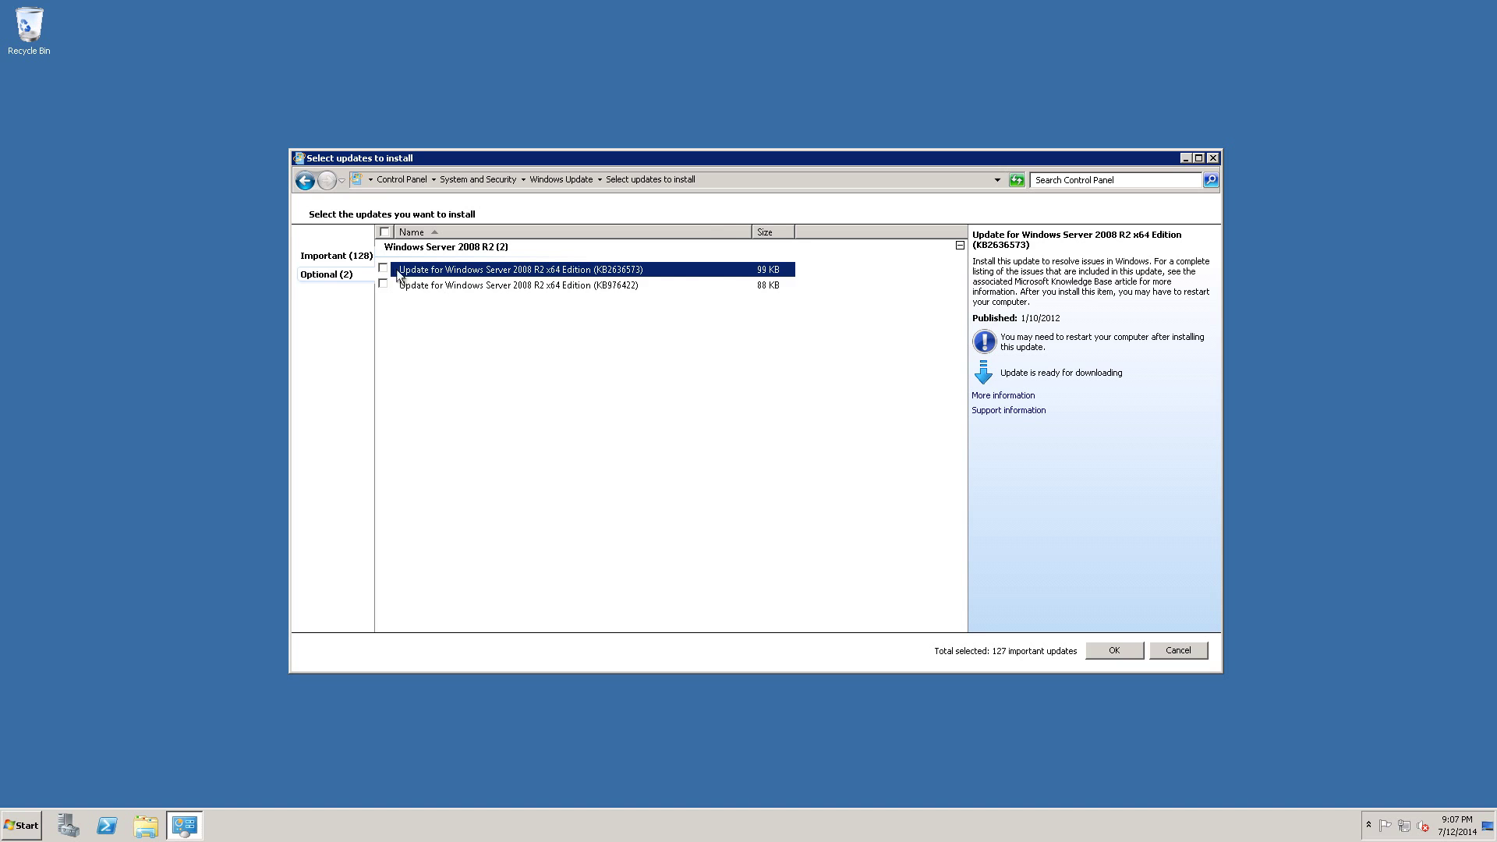
Check KB976422's details, then switch to the list of 128 important updates.
{"action": "left_click", "coordinate": [421, 285]}
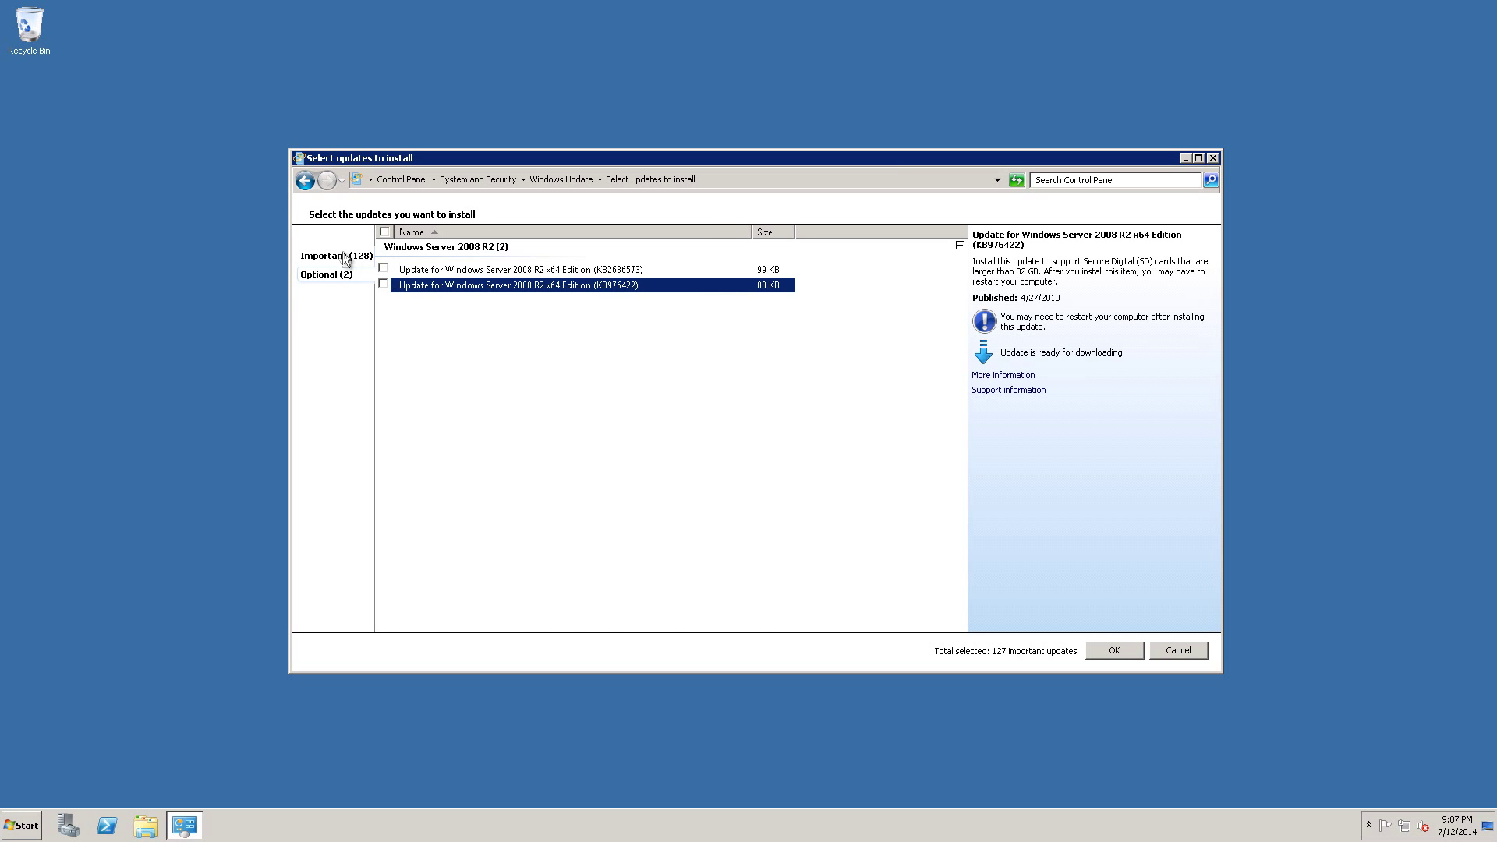
{"action": "left_click", "coordinate": [346, 257]}
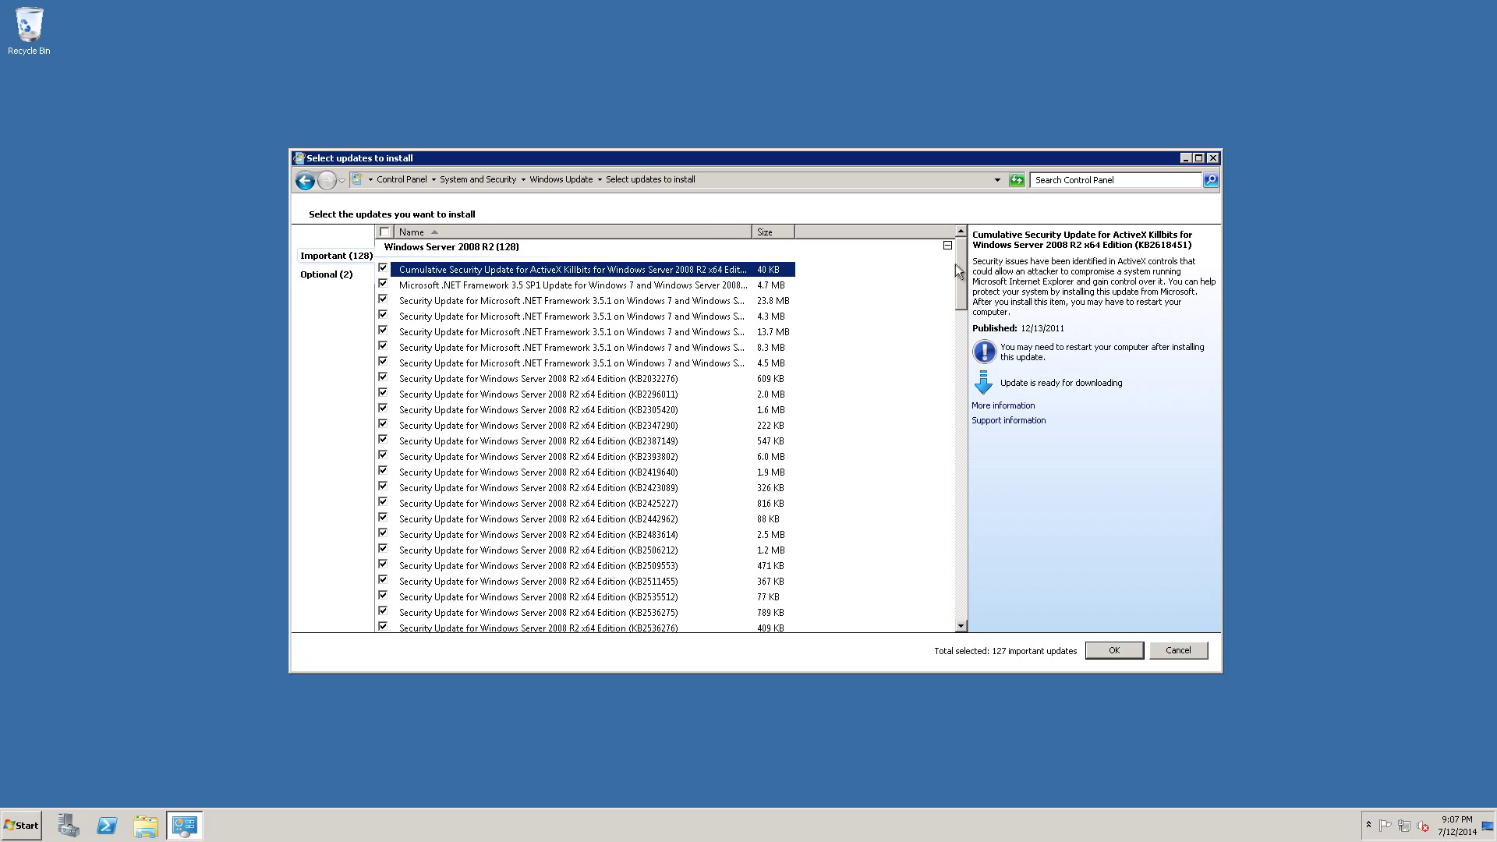
{"action": "left_click_drag", "start_coordinate": [956, 263], "coordinate": [941, 552]}
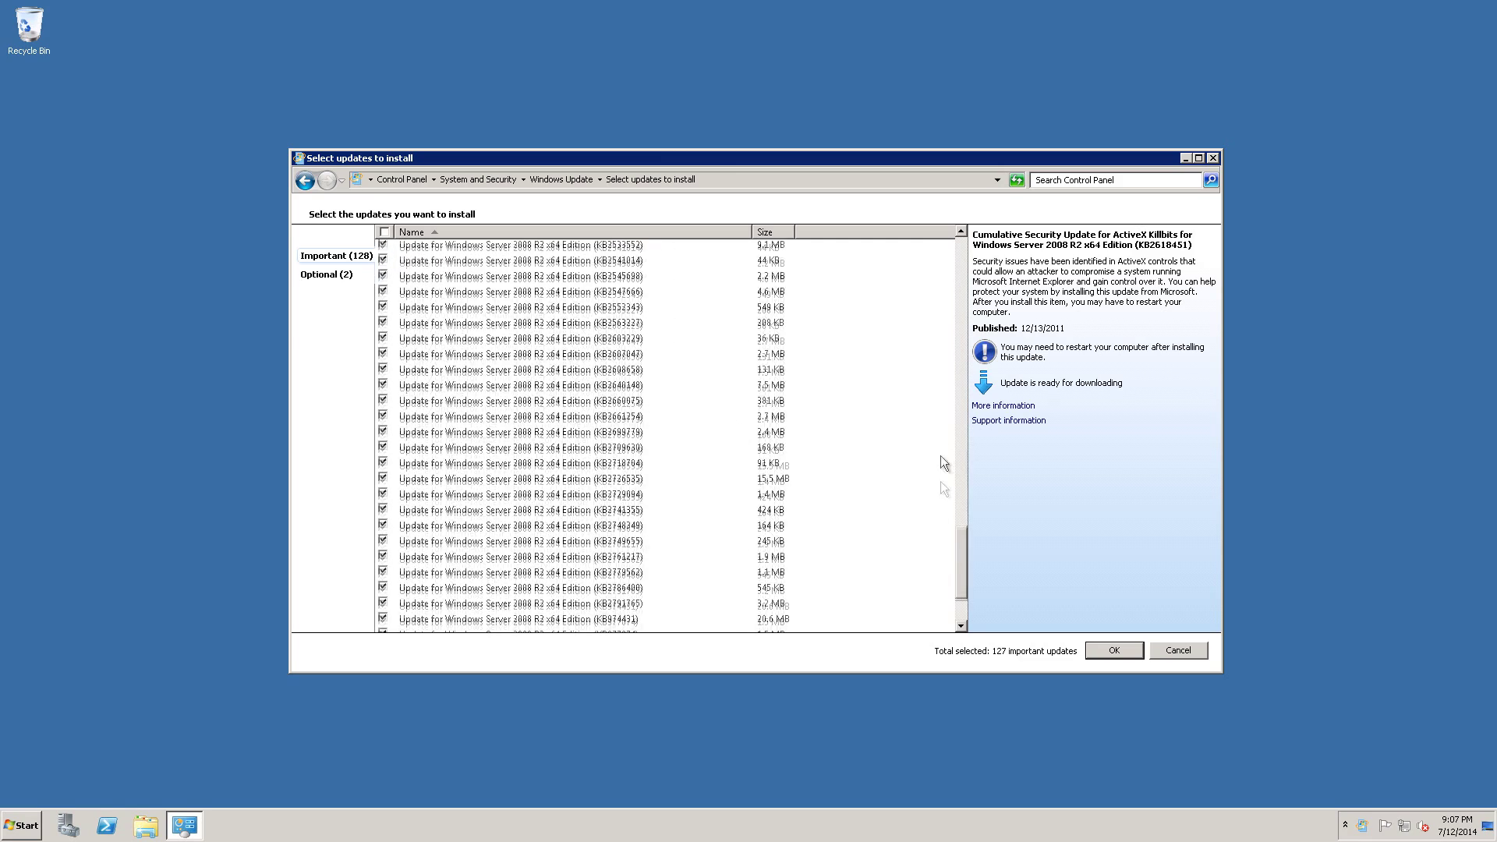
{"action": "mouse_move", "coordinate": [941, 457]}
{"action": "left_mouse_down"}
{"action": "mouse_move", "coordinate": [942, 443]}
{"action": "mouse_move", "coordinate": [943, 460]}
{"action": "left_mouse_up"}
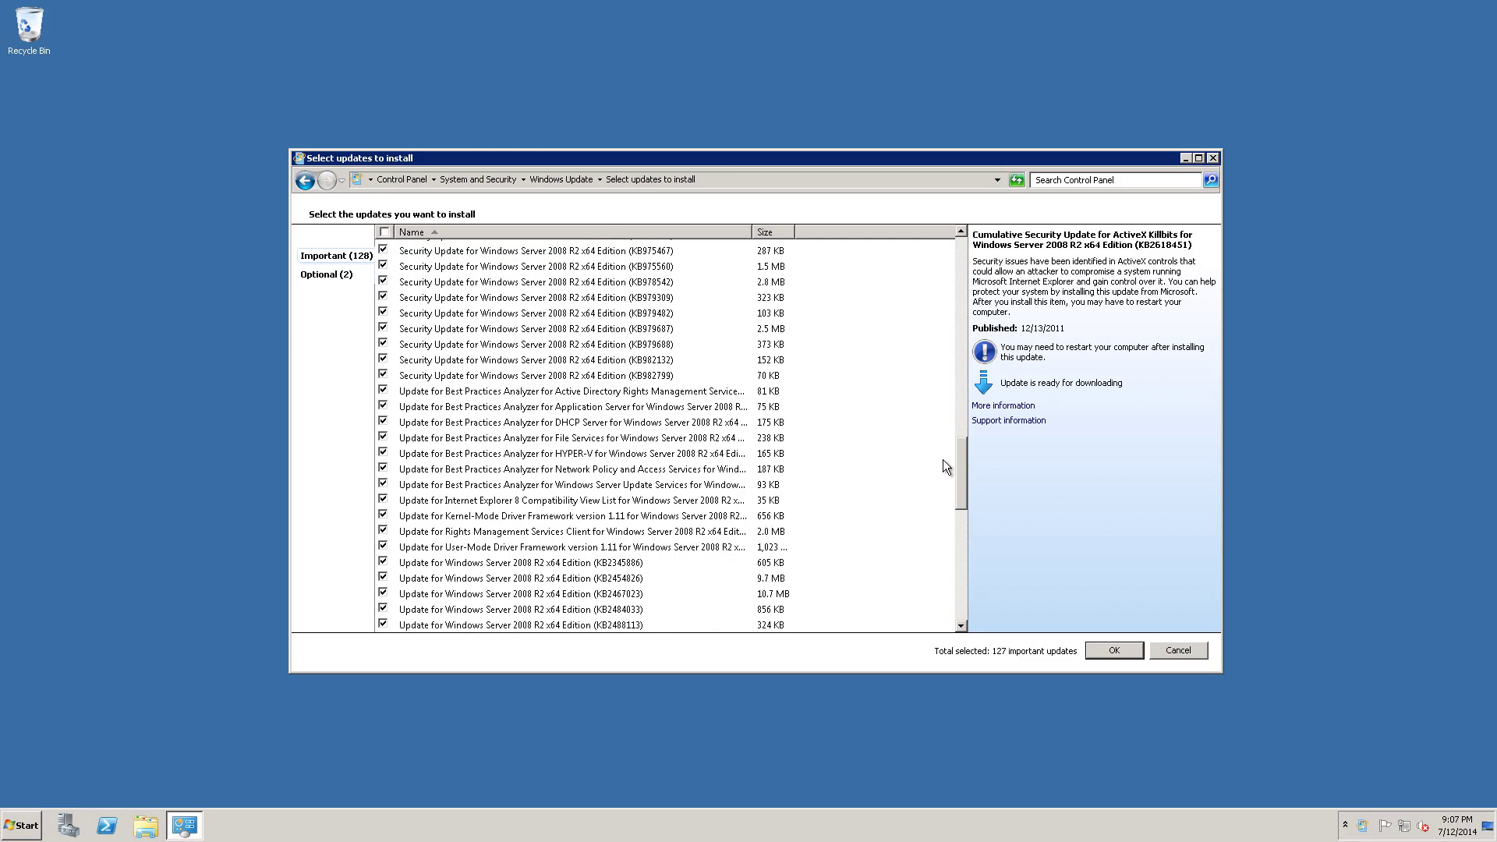
Hide the AD RMS, Application Server, DHCP, File Services, Hyper-V, Network Policy and Update Services analyzer updates.
{"action": "right_click", "coordinate": [696, 397]}
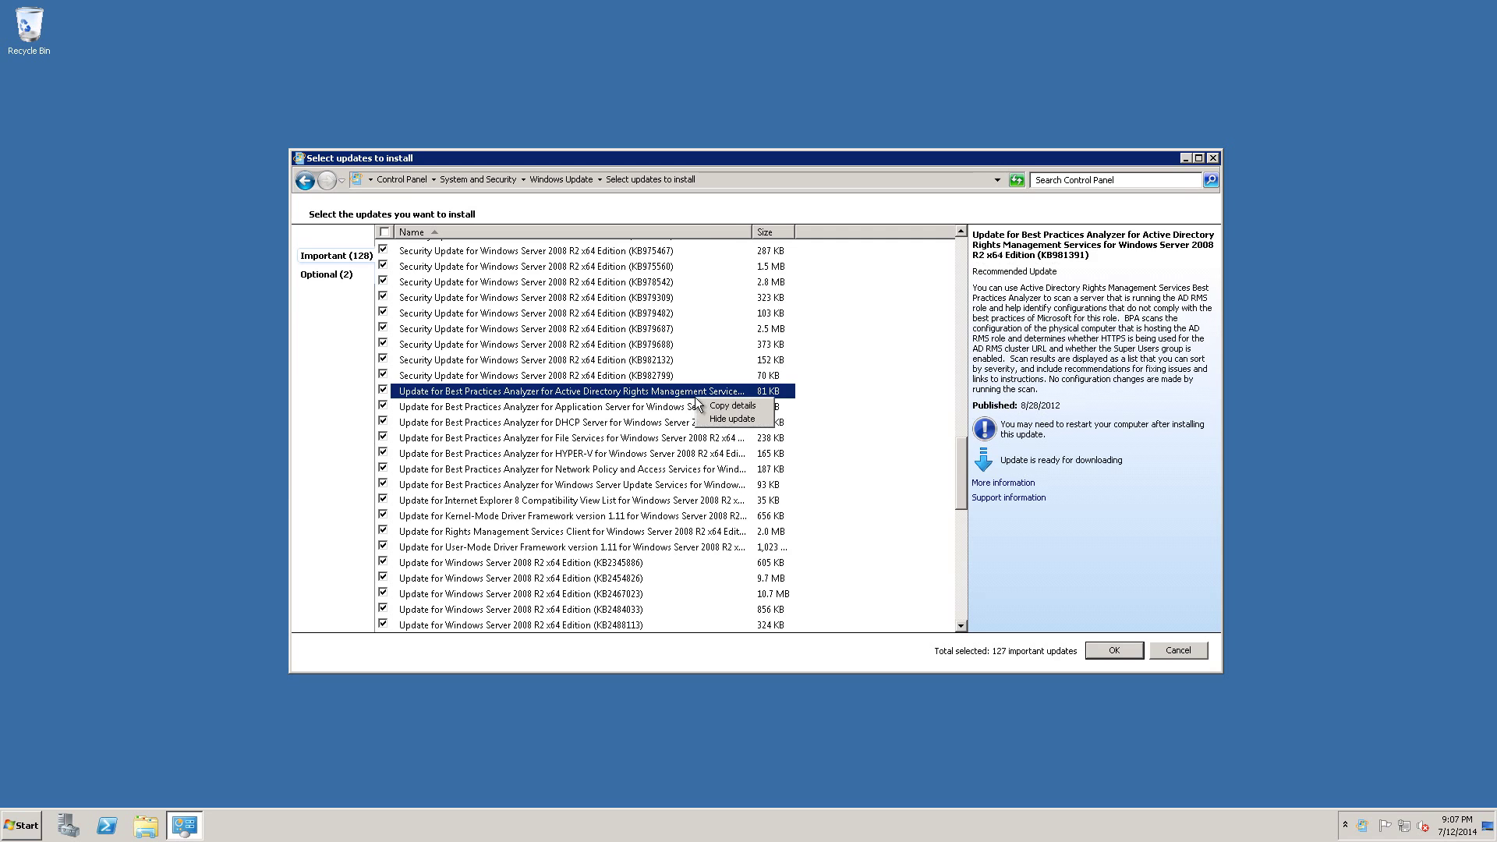
{"action": "left_click", "coordinate": [732, 419]}
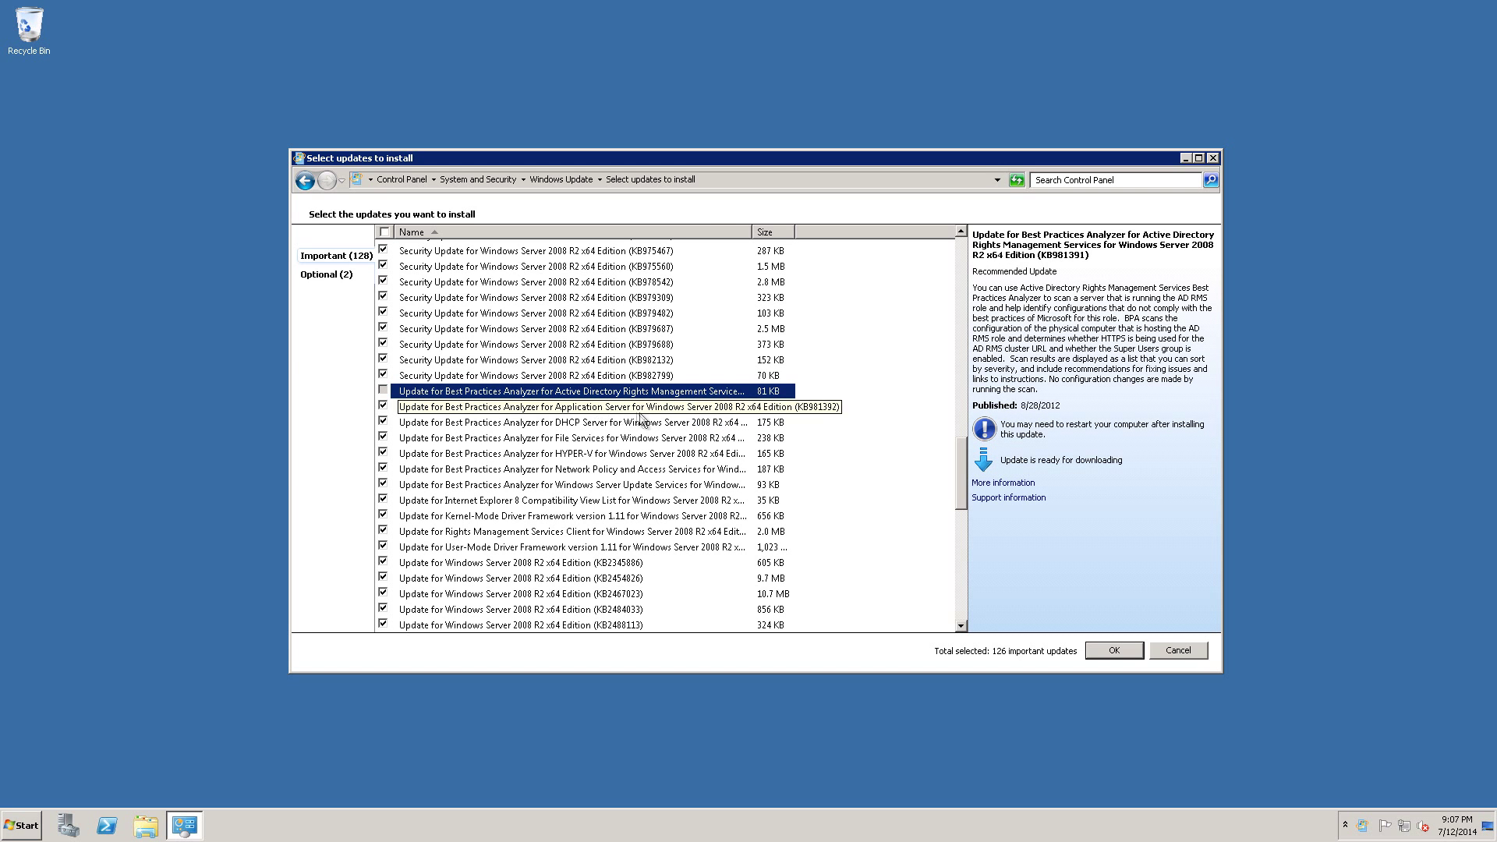
{"action": "right_click", "coordinate": [641, 412]}
{"action": "left_click", "coordinate": [663, 435]}
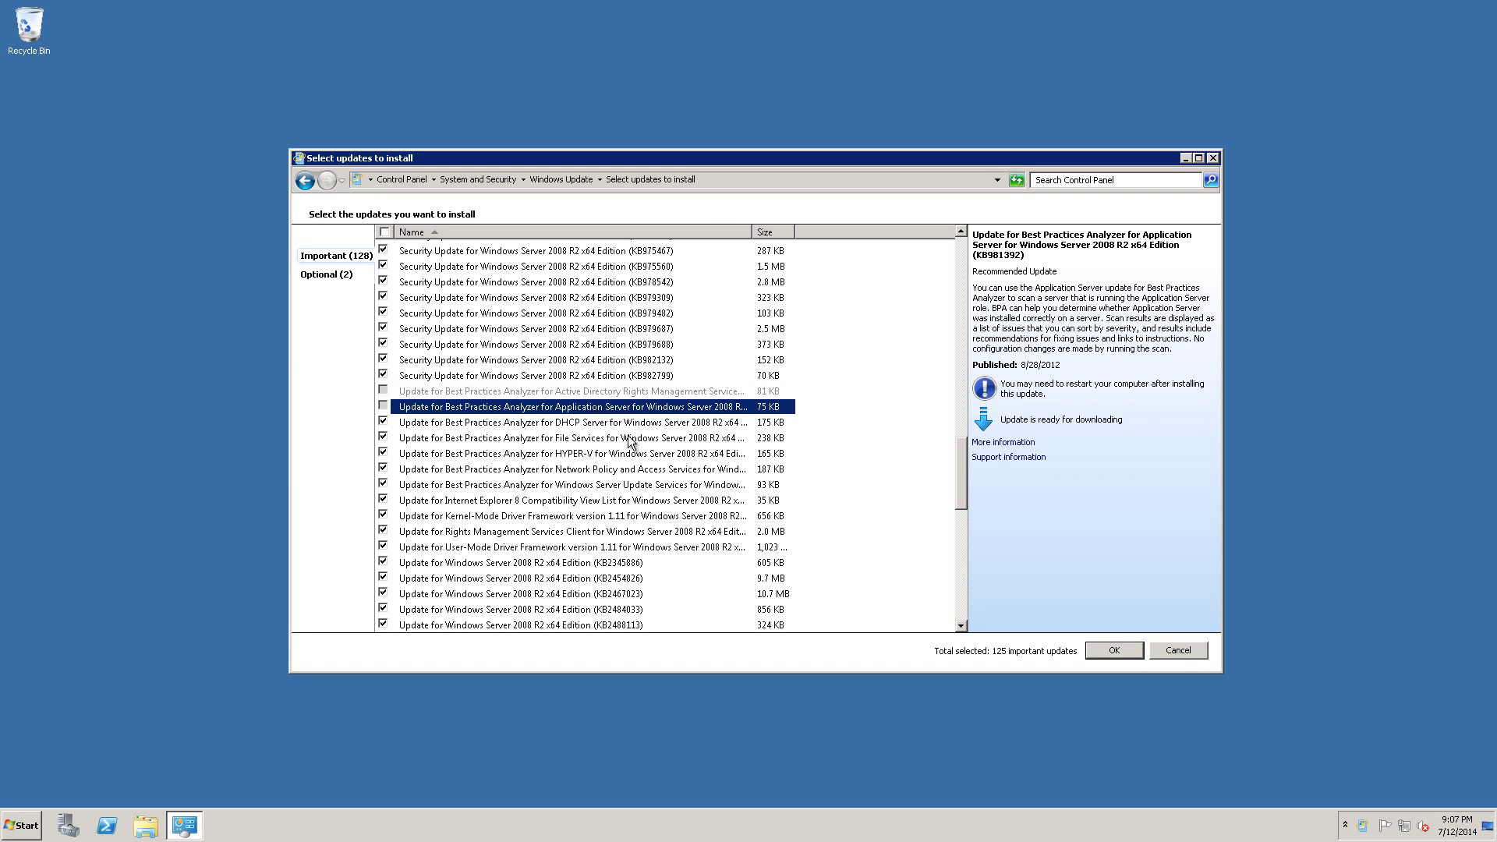
{"action": "right_click", "coordinate": [540, 425]}
{"action": "left_click", "coordinate": [584, 452]}
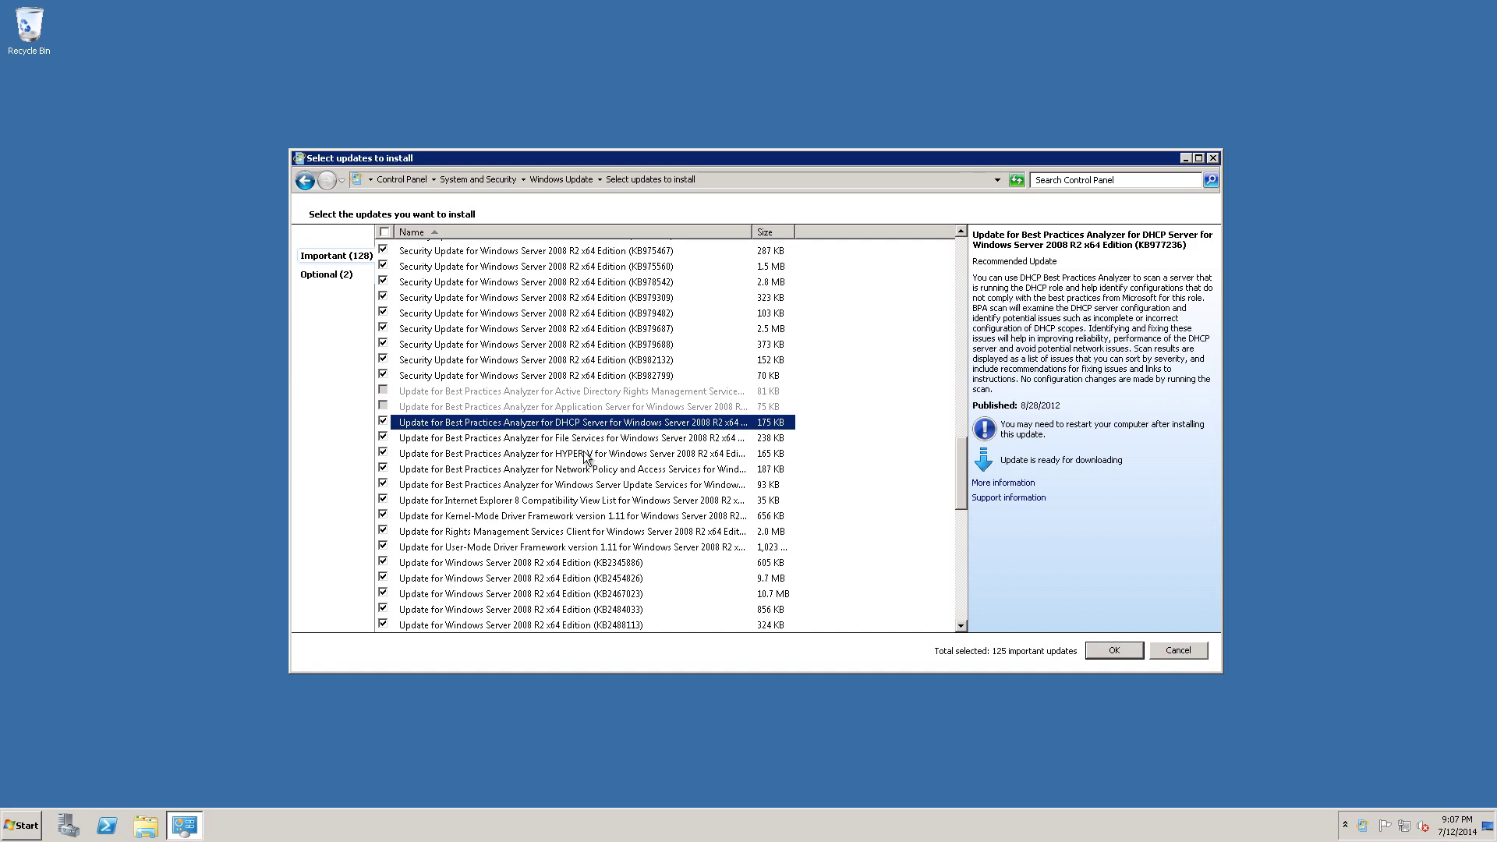
{"action": "right_click", "coordinate": [503, 442]}
{"action": "left_click", "coordinate": [533, 469]}
{"action": "right_click", "coordinate": [513, 458]}
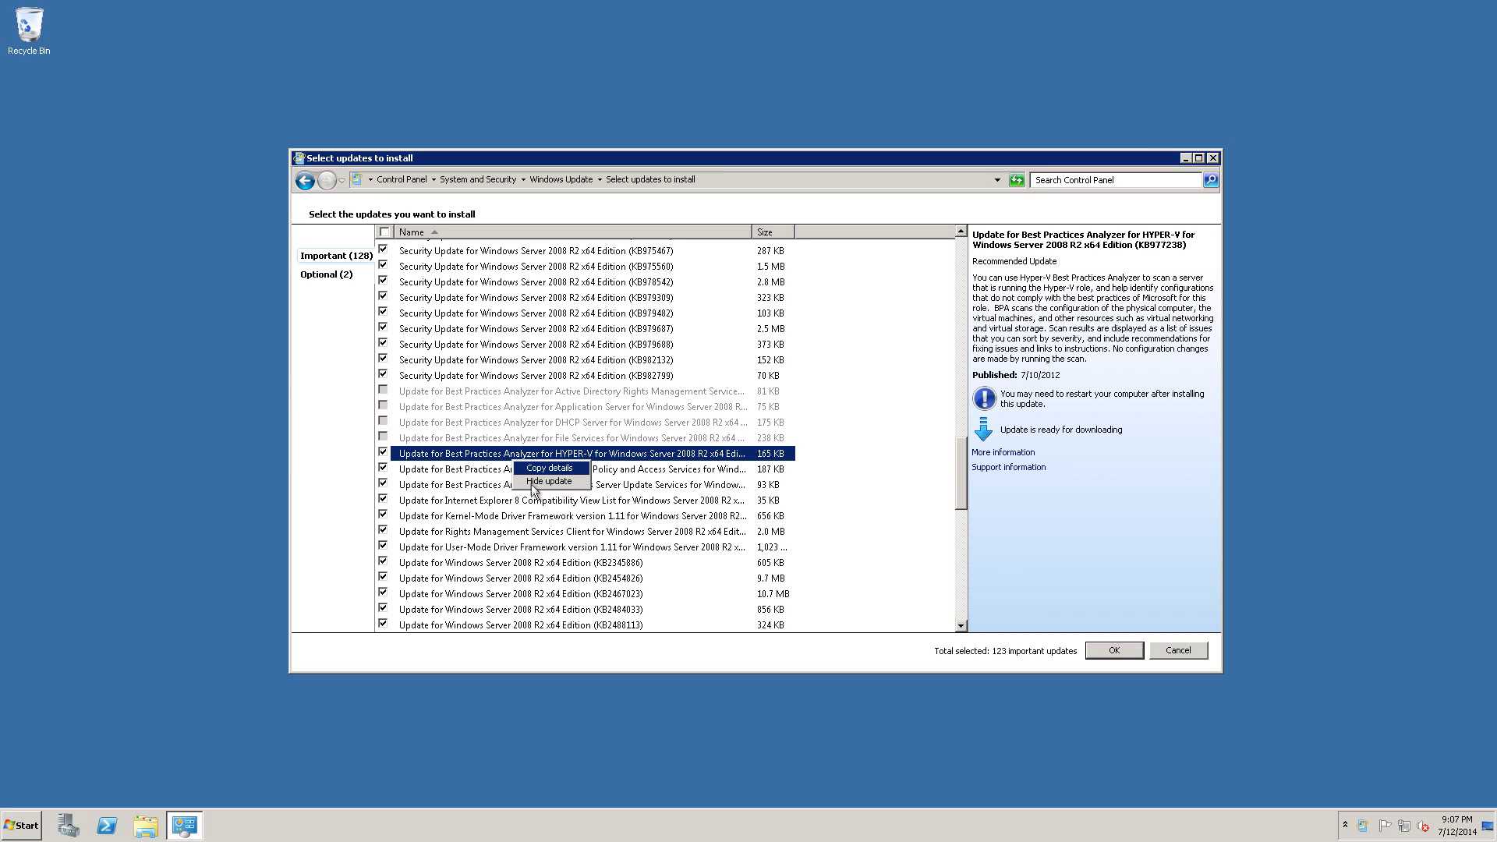
{"action": "left_click", "coordinate": [534, 481]}
{"action": "right_click", "coordinate": [515, 469]}
{"action": "left_click", "coordinate": [535, 489]}
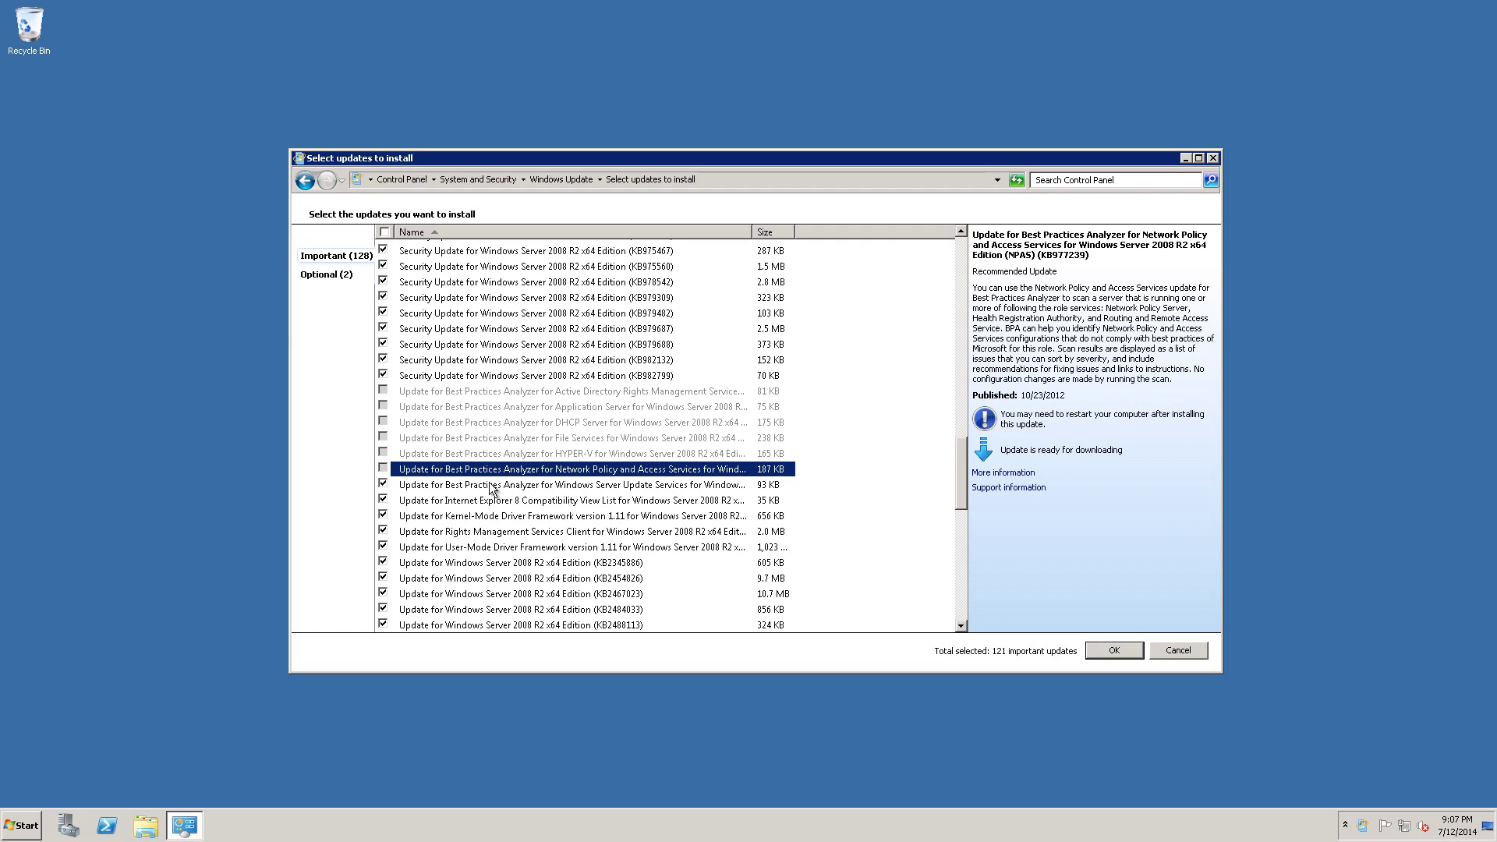
{"action": "right_click", "coordinate": [492, 485]}
{"action": "left_click", "coordinate": [517, 504]}
Hide the IE8 Compatibility View List update, then restore it so it stays selected.
{"action": "right_click", "coordinate": [524, 500]}
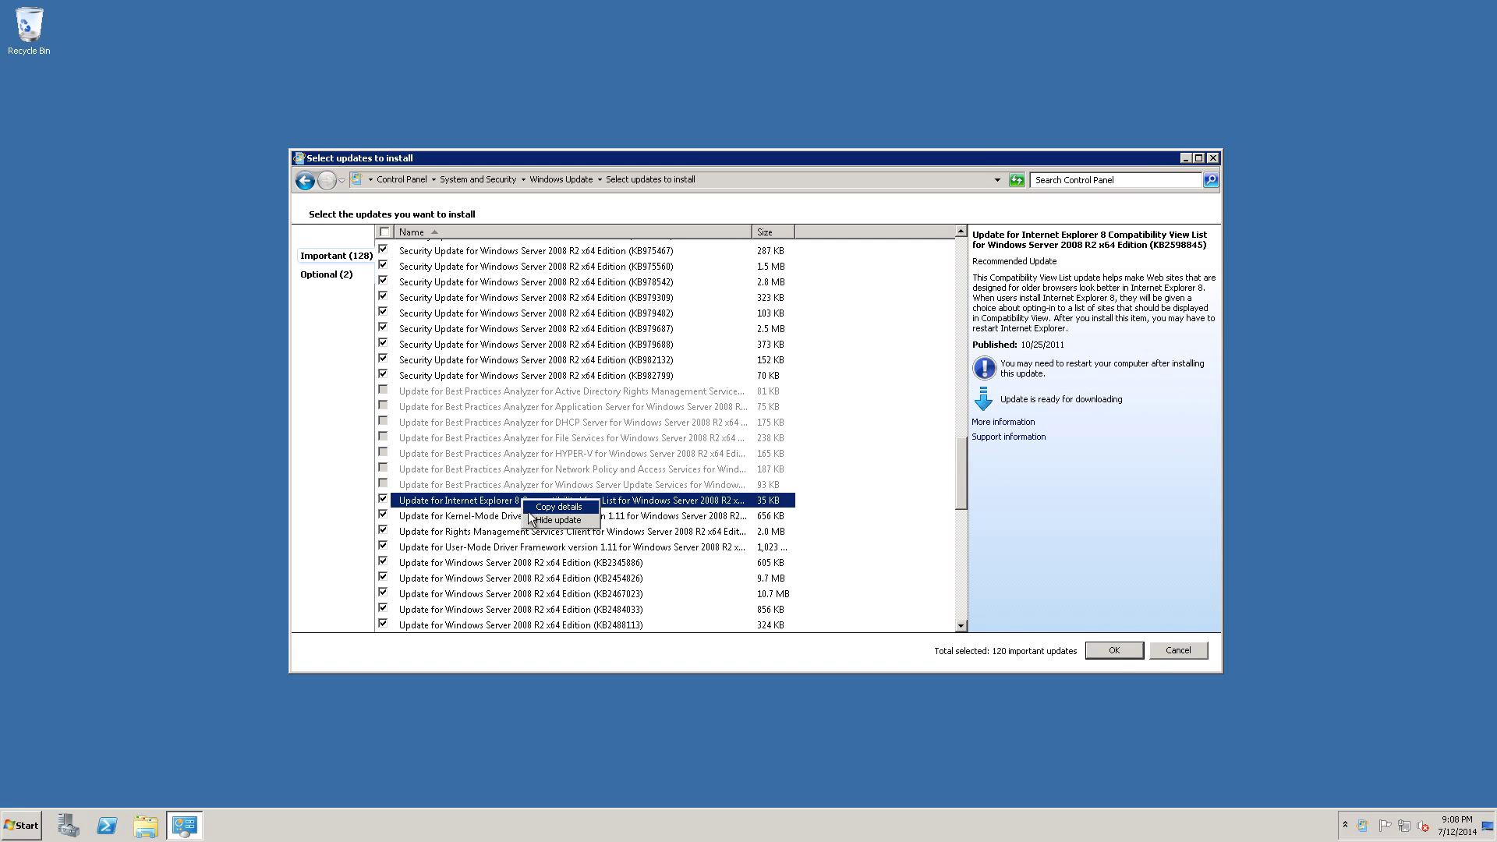
{"action": "left_click", "coordinate": [533, 520]}
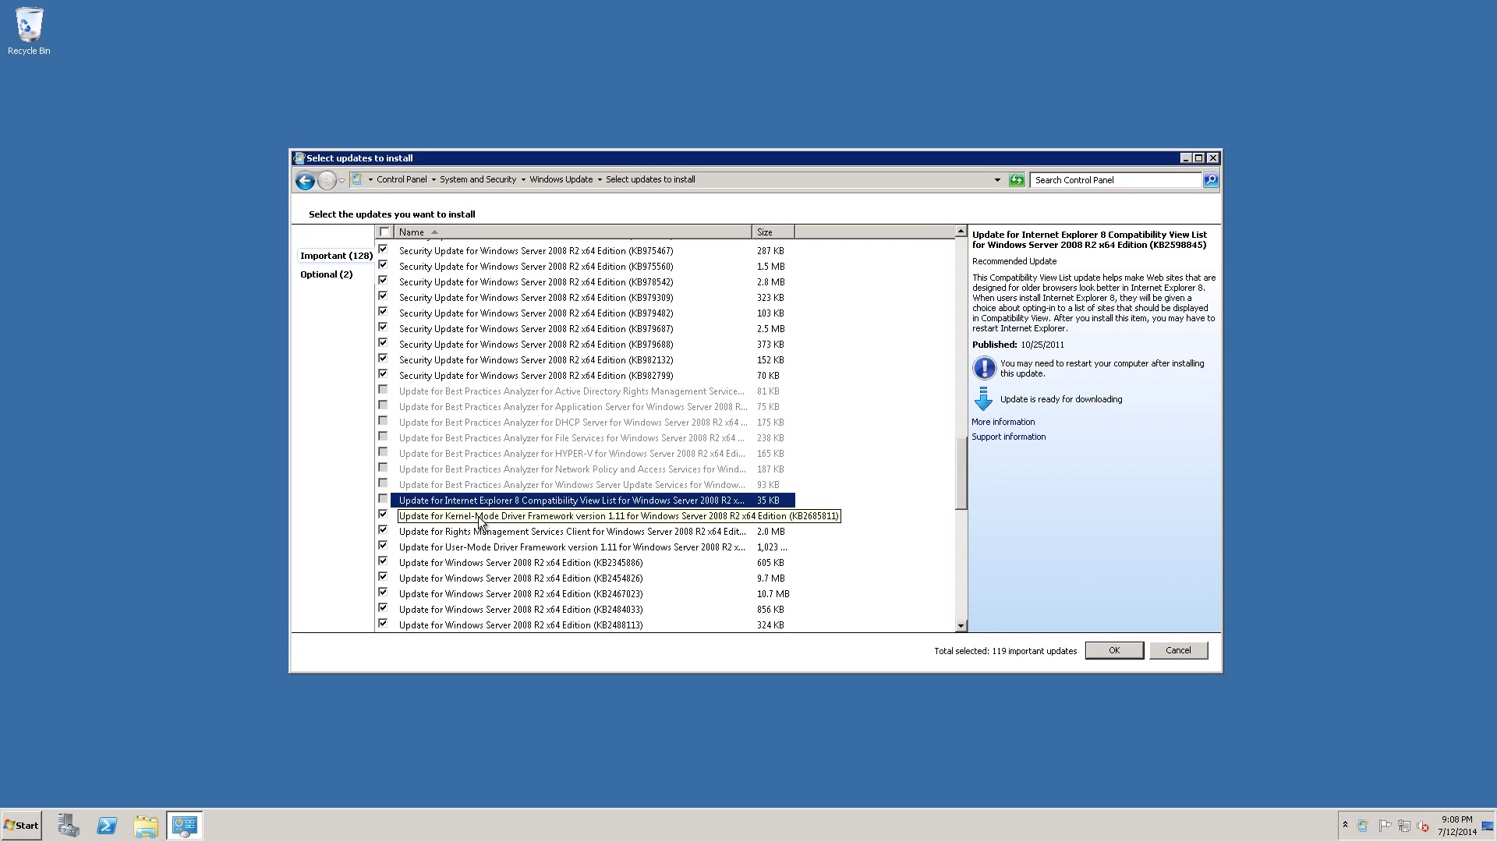
{"action": "right_click", "coordinate": [582, 504]}
{"action": "left_click", "coordinate": [597, 513]}
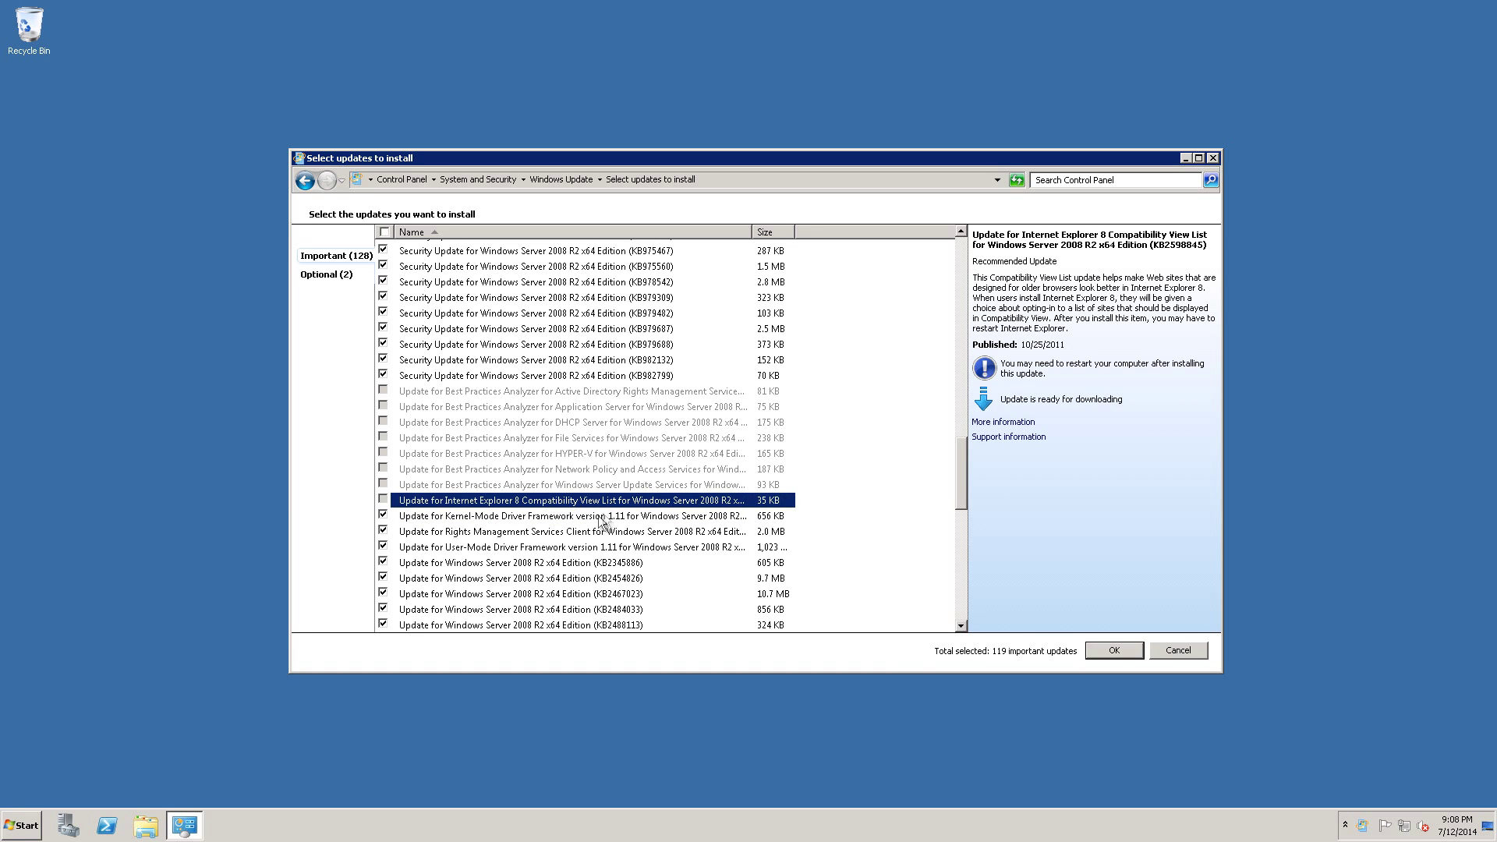
{"action": "right_click", "coordinate": [418, 504]}
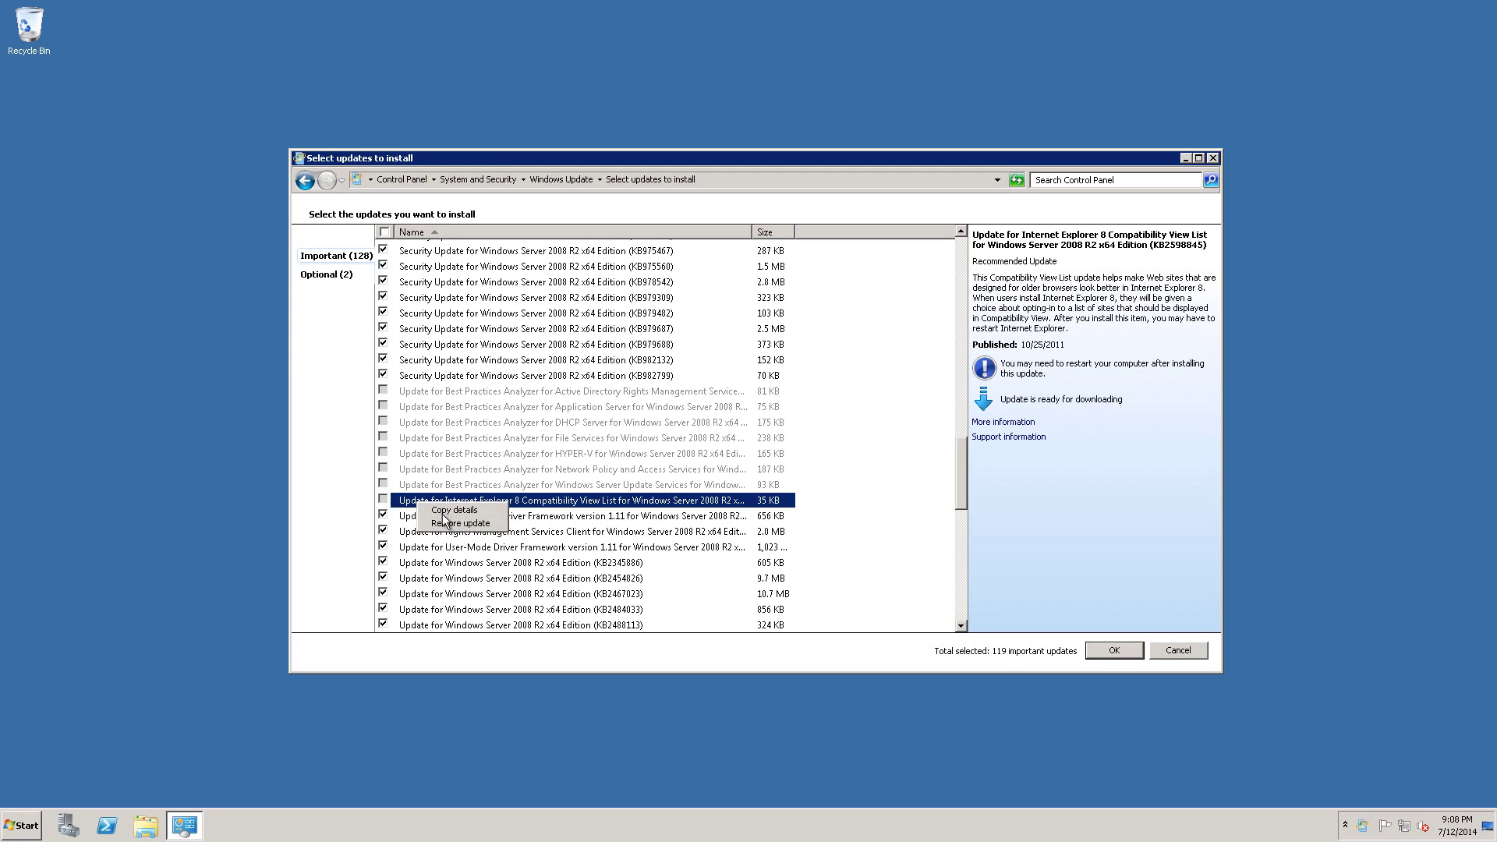
{"action": "left_click", "coordinate": [445, 523]}
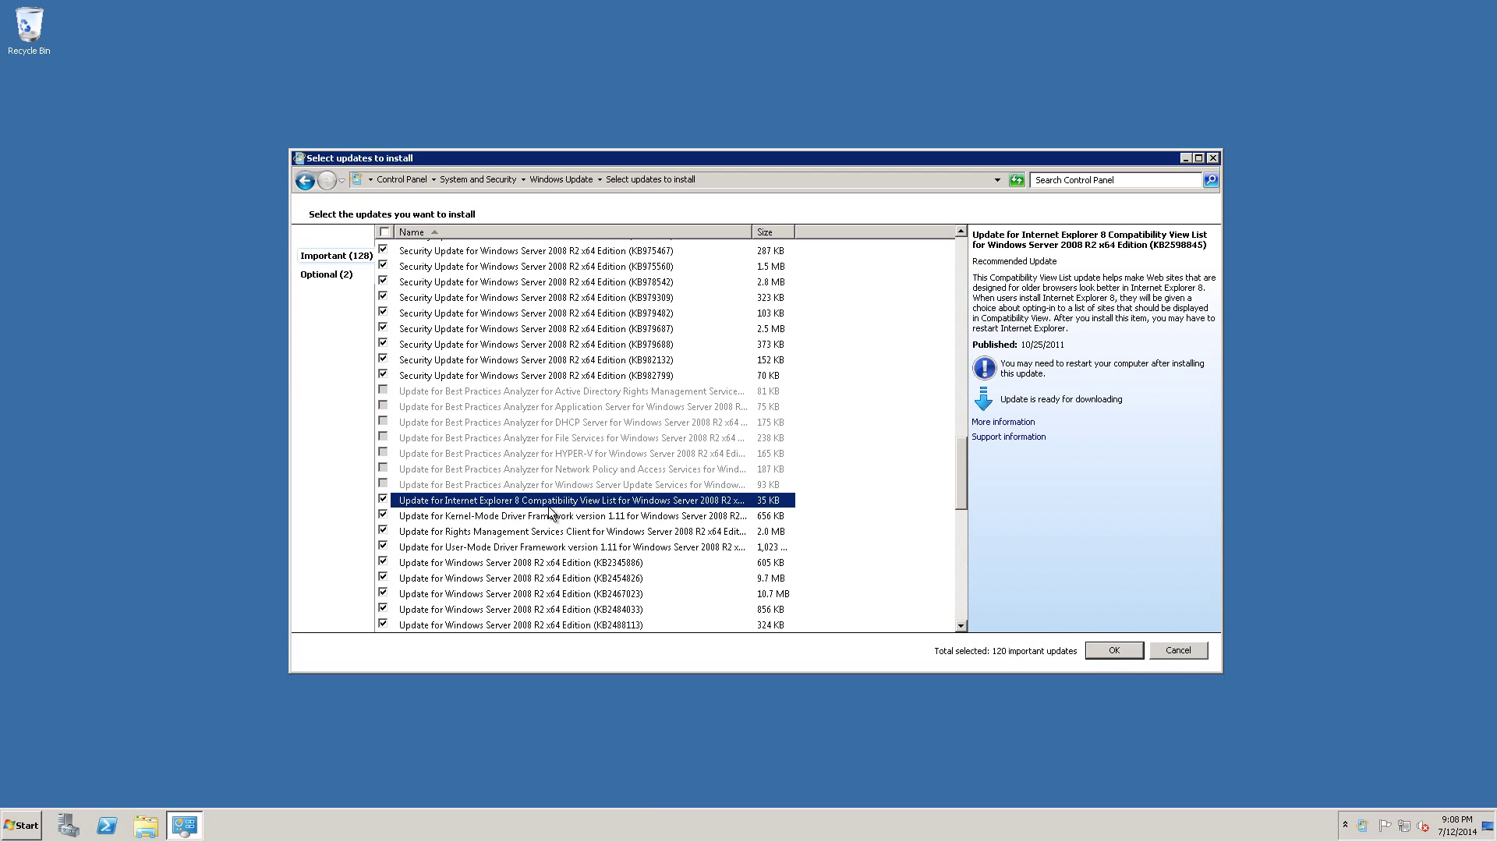
{"action": "scroll", "coordinate": [551, 437], "scroll_direction": "down", "scroll_amount": 10}
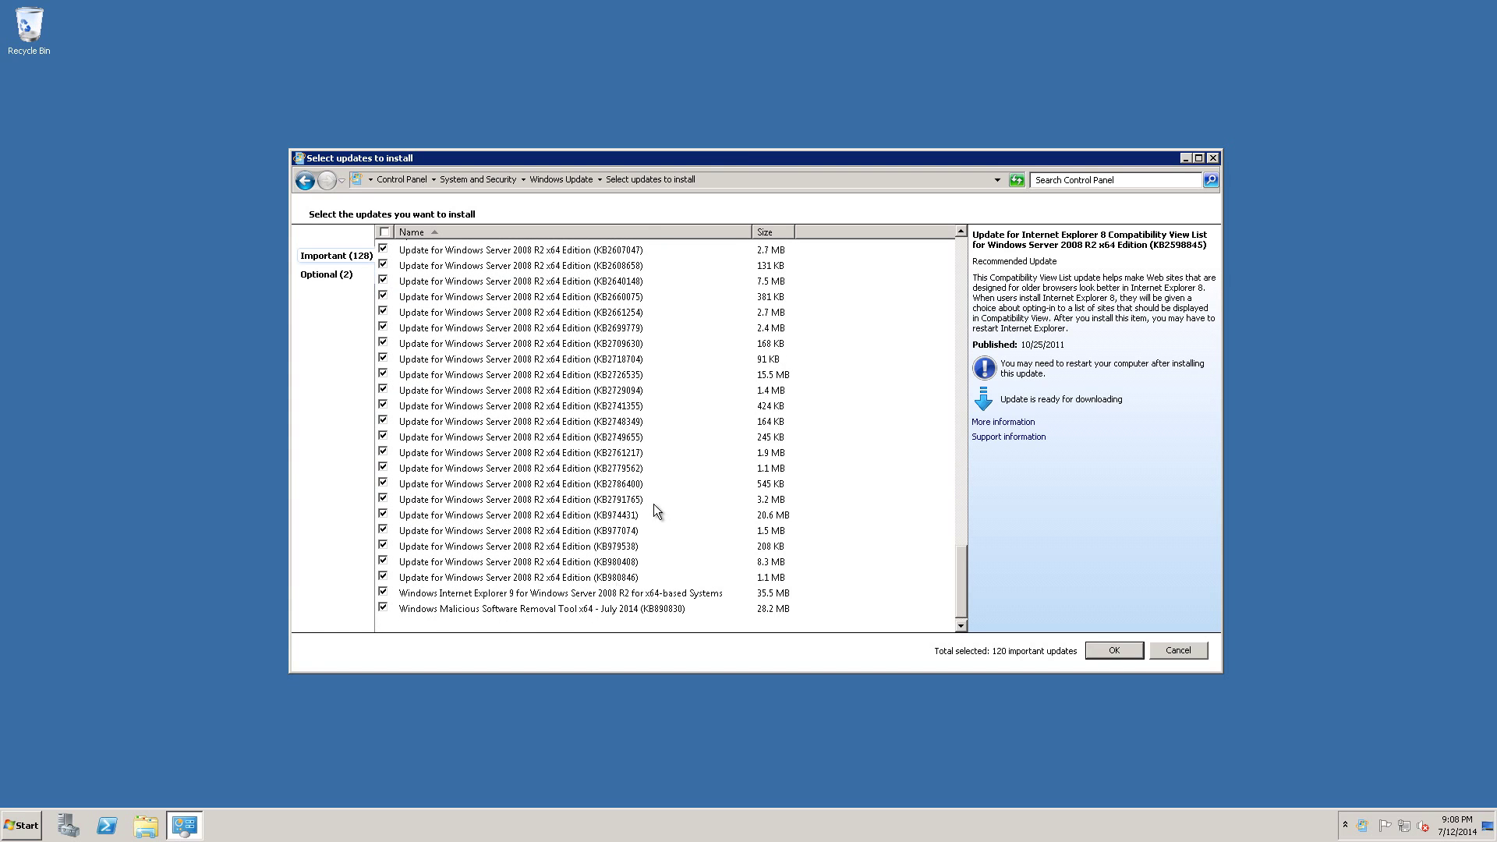
{"action": "scroll", "coordinate": [581, 577], "scroll_direction": "up", "scroll_amount": 10}
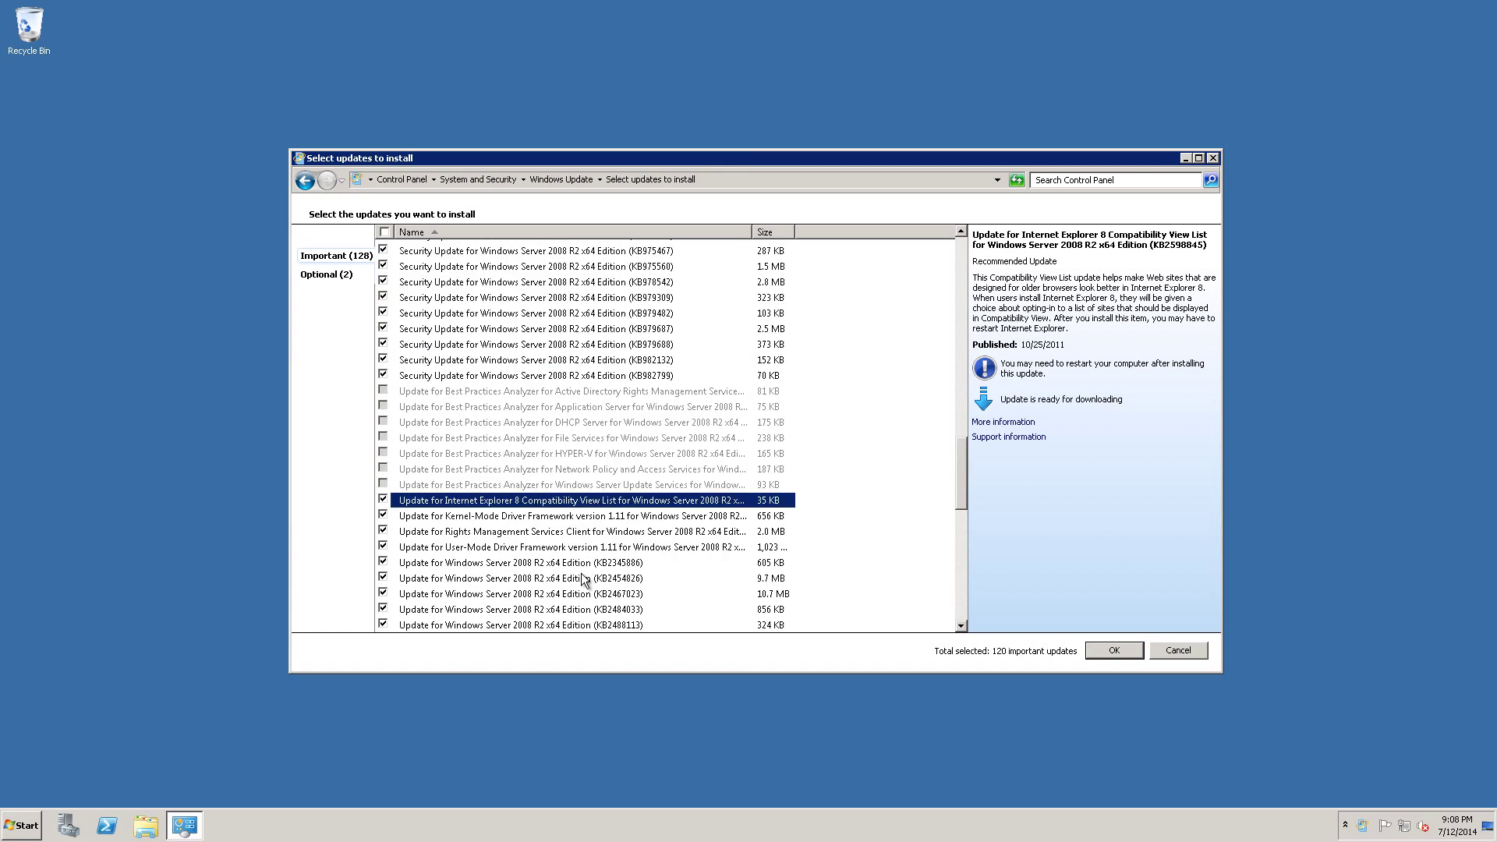
{"action": "scroll", "coordinate": [582, 578], "scroll_direction": "up", "scroll_amount": 10}
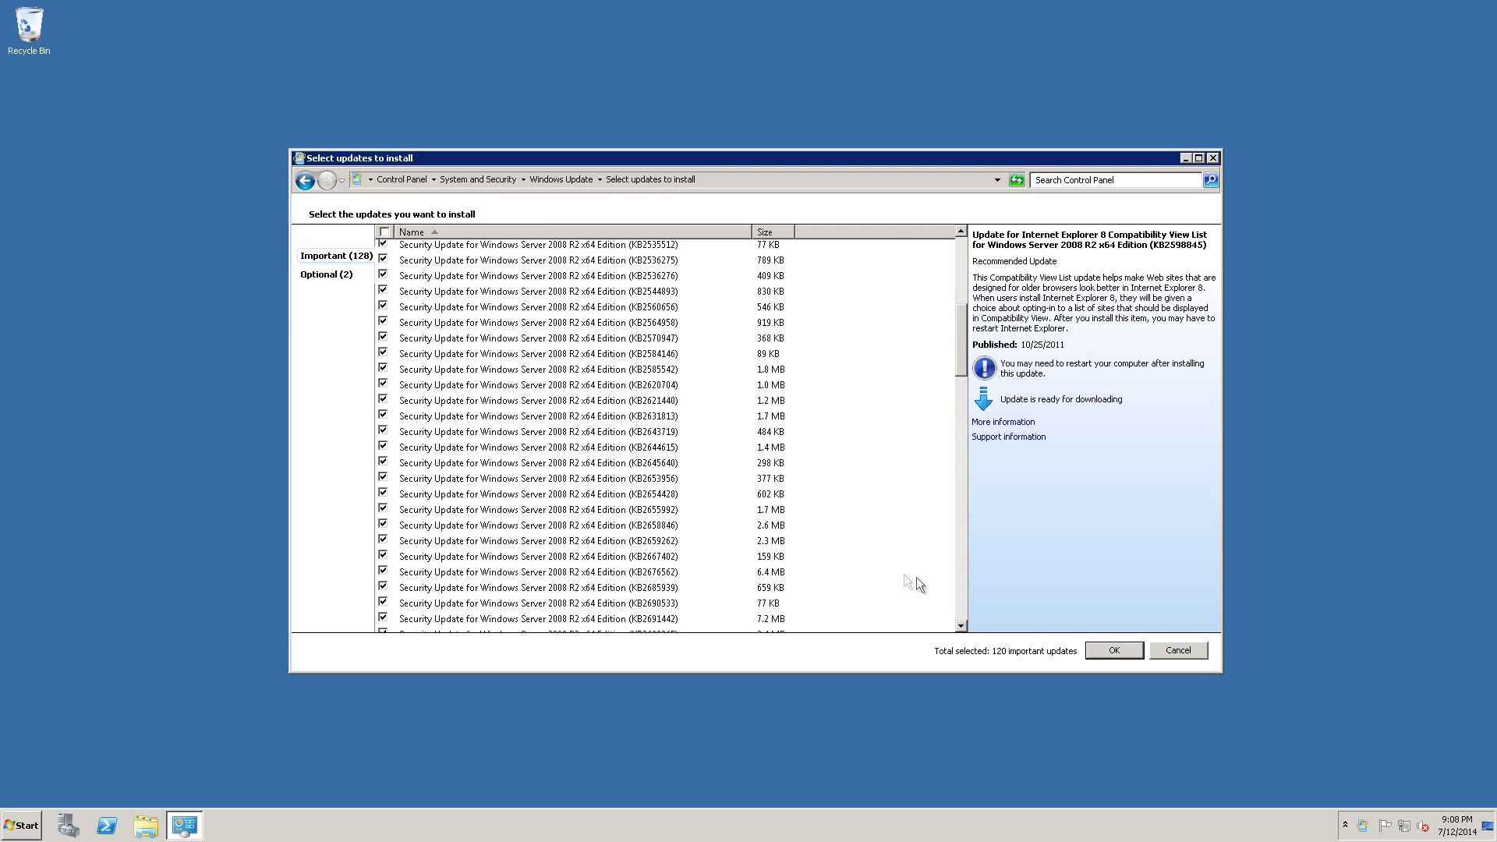
{"action": "scroll", "coordinate": [916, 579], "scroll_direction": "up", "scroll_amount": 5}
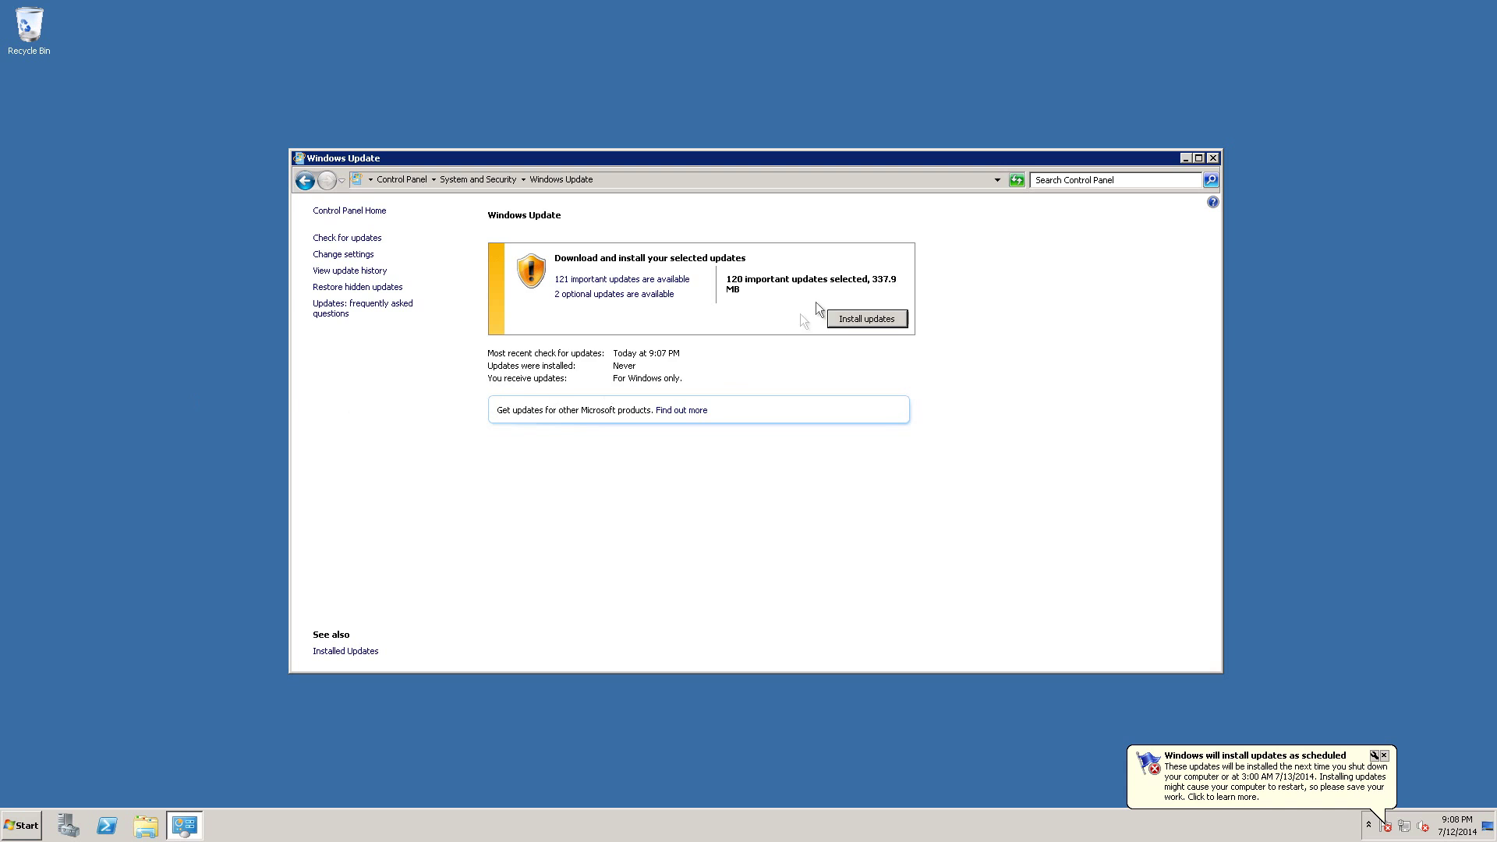
Install the 120 selected updates, accepting the Malicious Software Removal Tool licence terms.
{"action": "left_click", "coordinate": [846, 321]}
{"action": "left_click", "coordinate": [588, 499]}
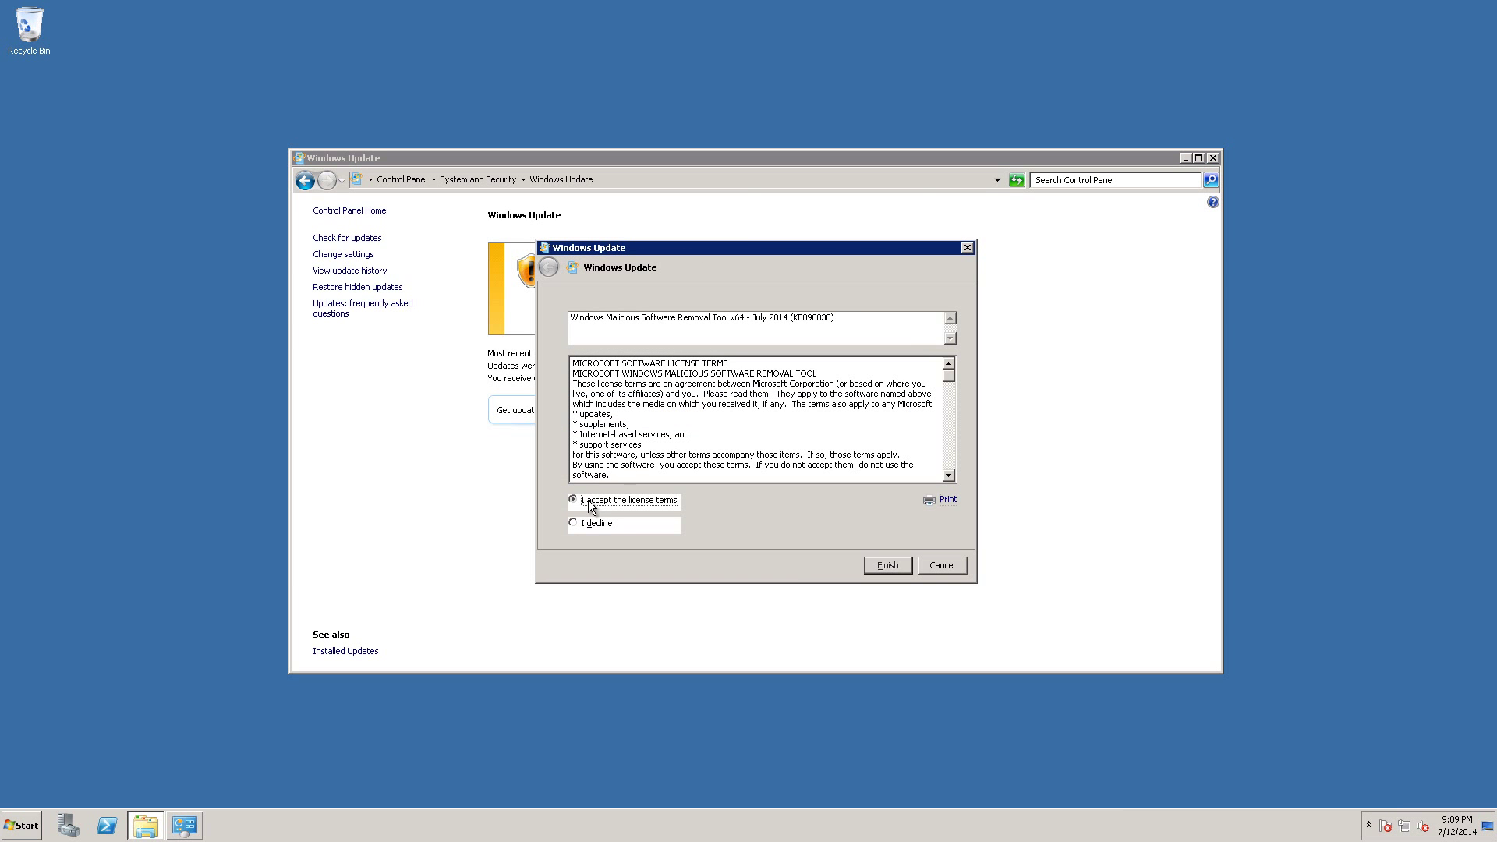
Finish the licence step so the 120 updates (337.9 MB) start downloading.
{"action": "left_click", "coordinate": [888, 565]}
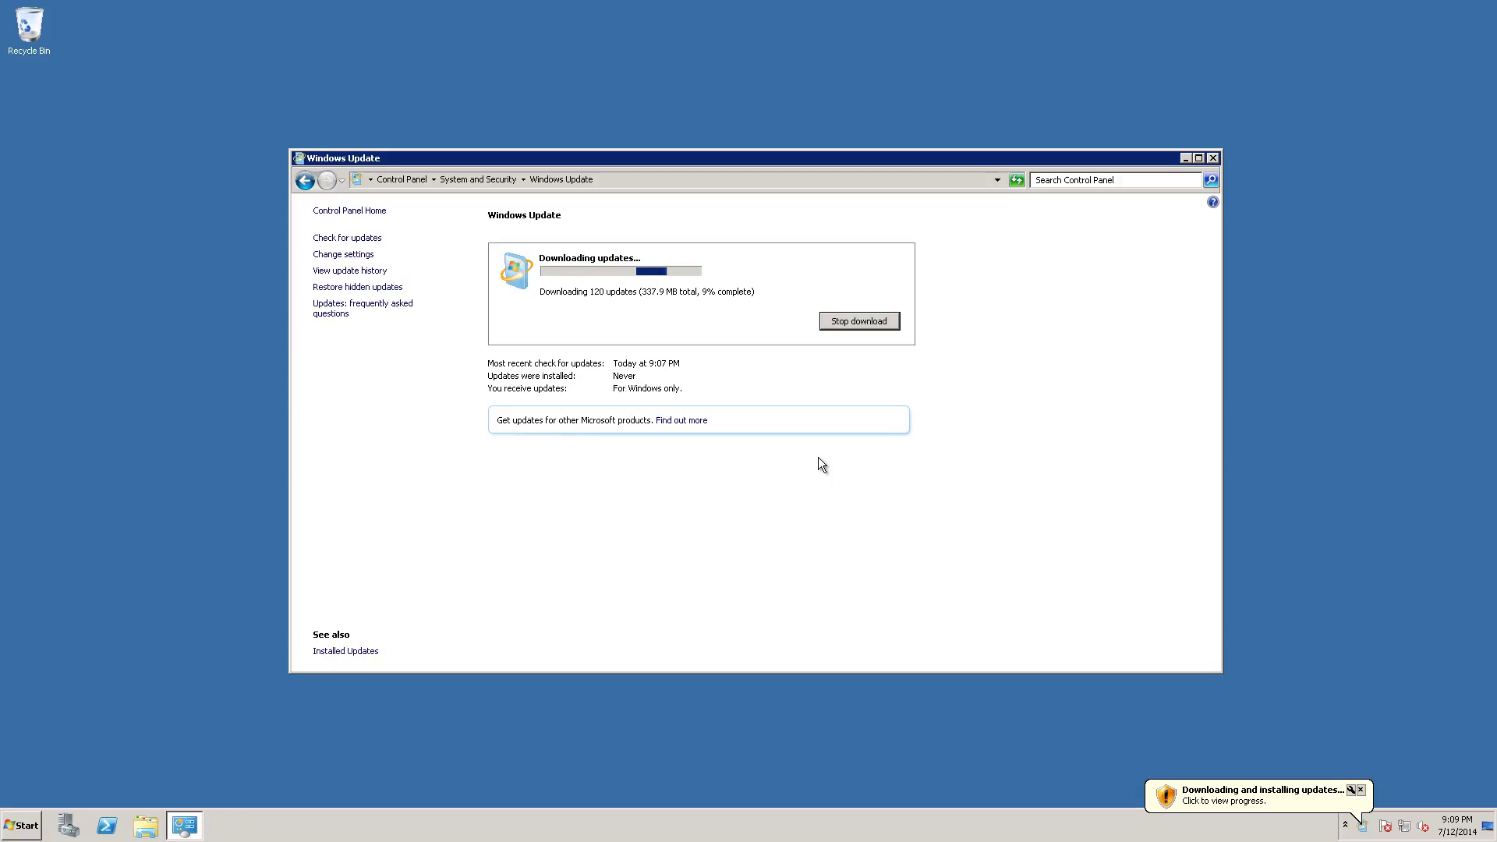
Start Task Manager from the taskbar and watch network activity on the Networking tab.
{"action": "right_click", "coordinate": [879, 828]}
{"action": "left_click", "coordinate": [912, 783]}
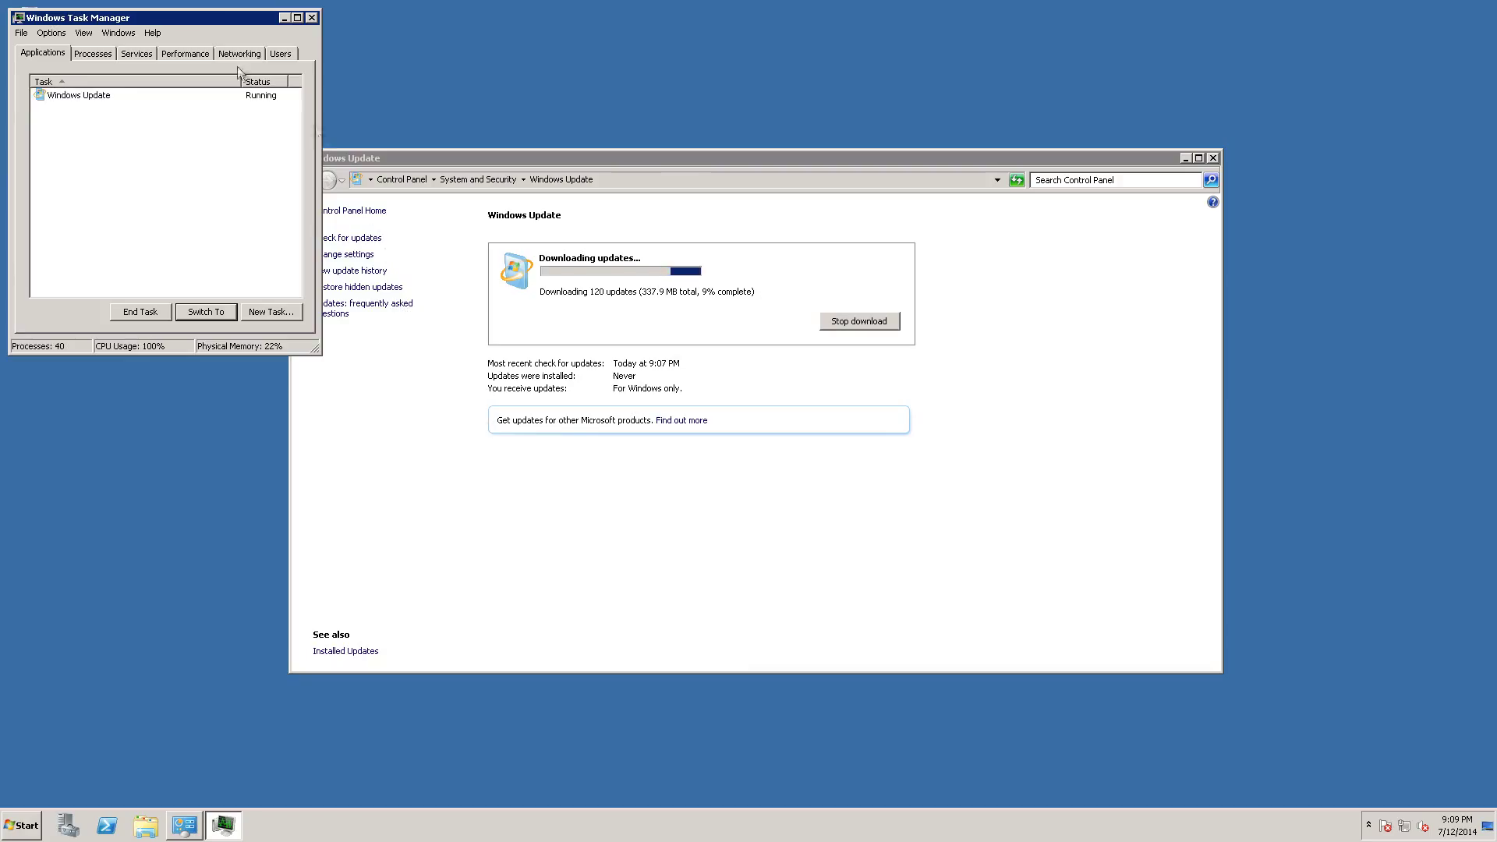
{"action": "left_click", "coordinate": [226, 55]}
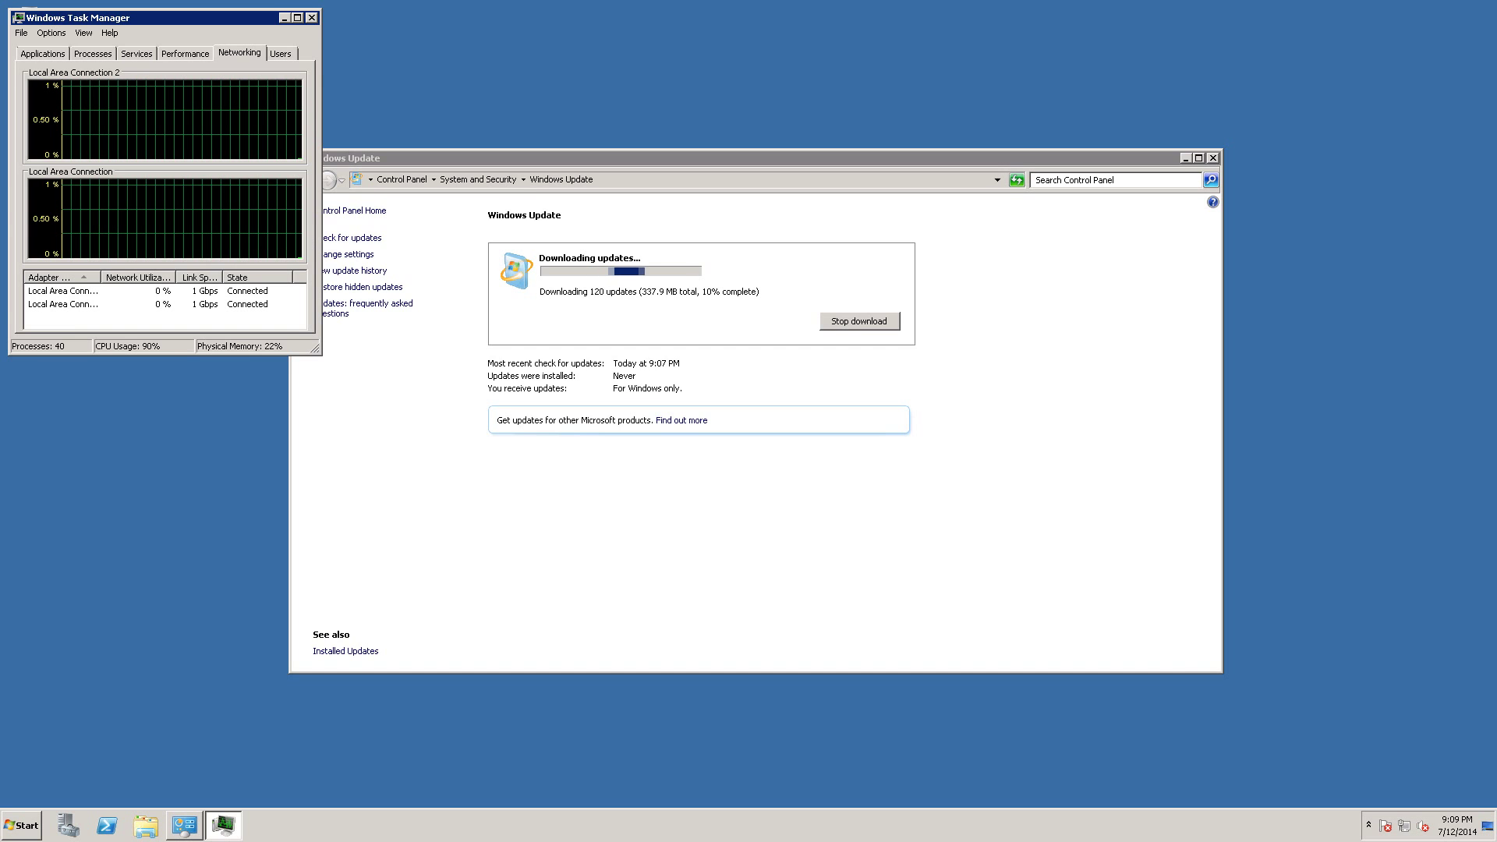
{"action": "left_click", "coordinate": [160, 50]}
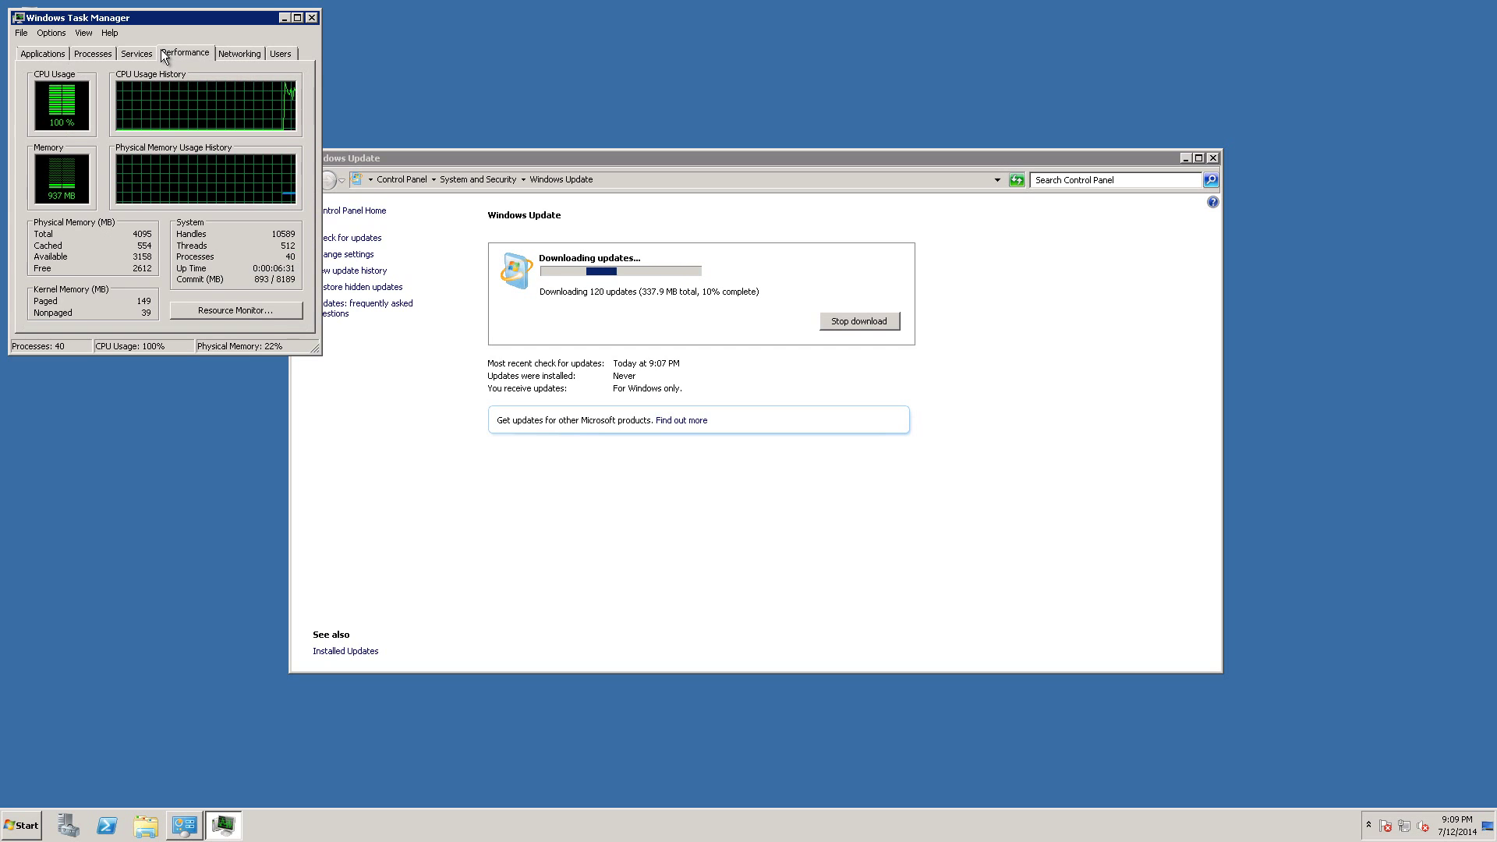
{"action": "left_click", "coordinate": [237, 54]}
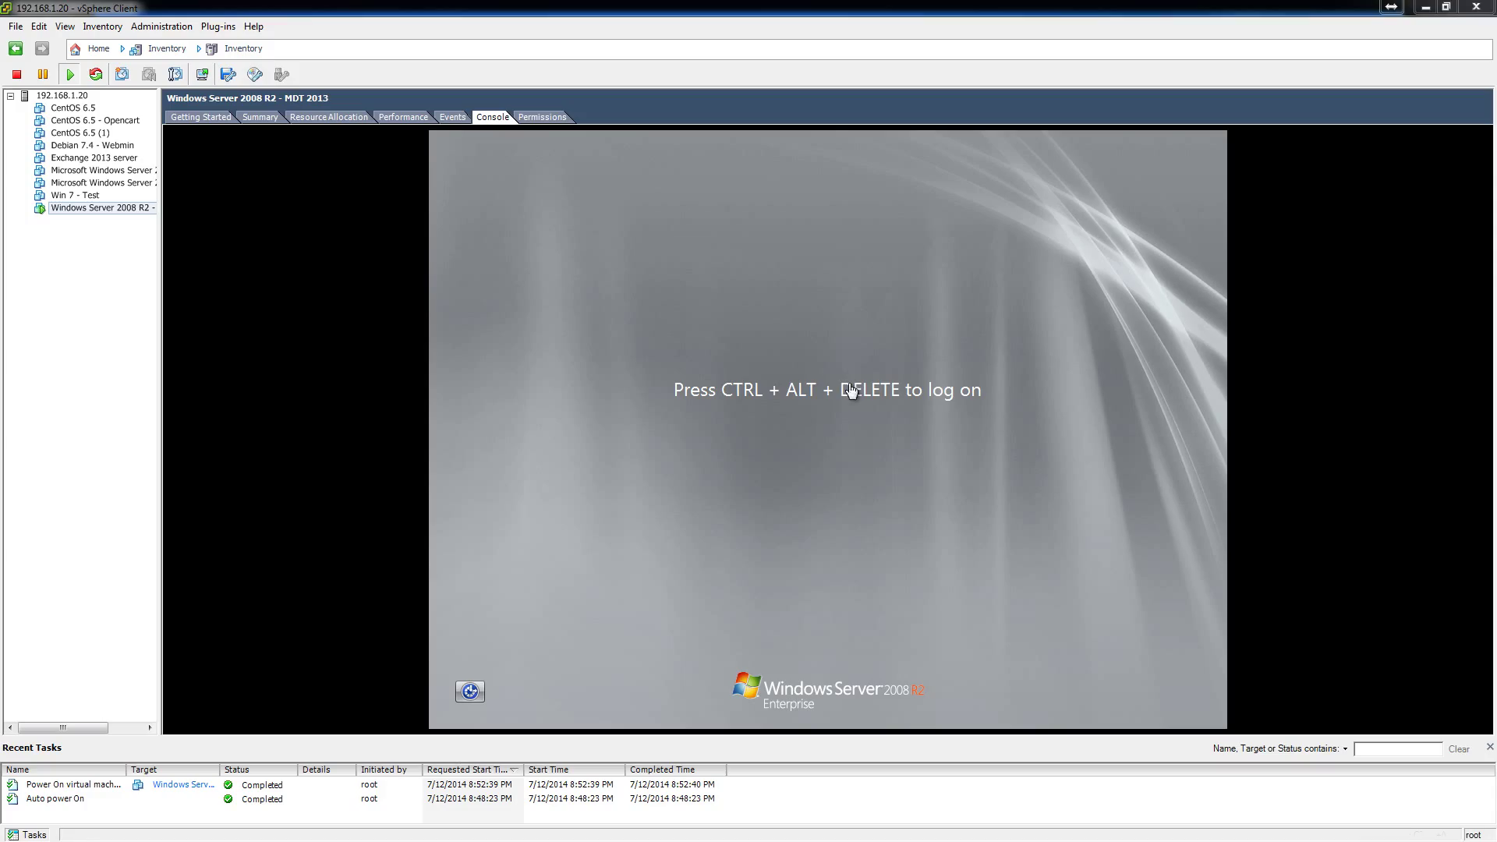
Log on to the dc5 console with Ctrl+Alt+Delete and the administrator password.
{"action": "left_click", "coordinate": [852, 392]}
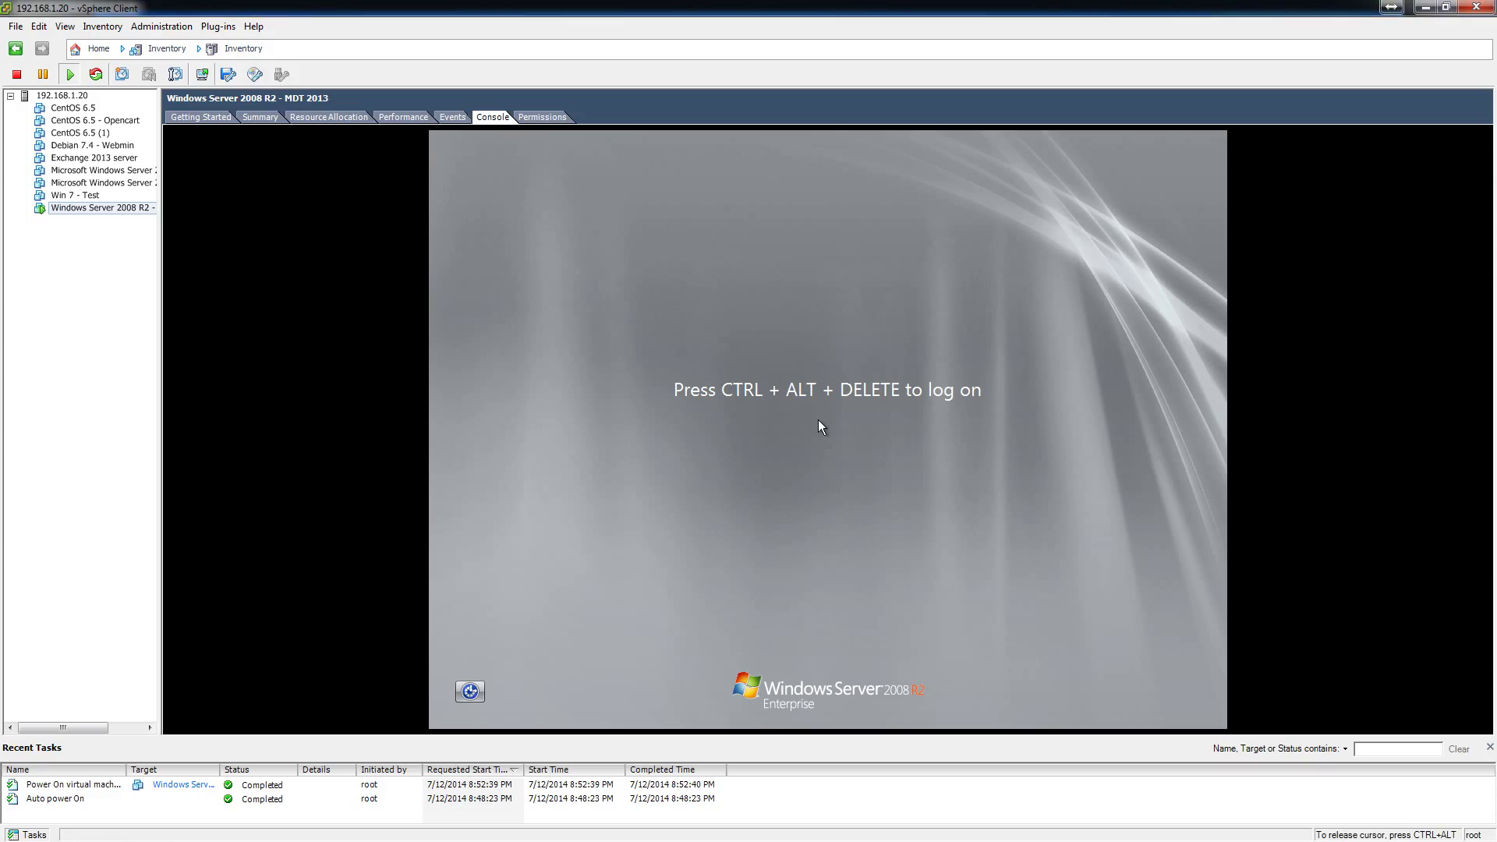
{"action": "key", "text": "ctrl+alt+Insert"}
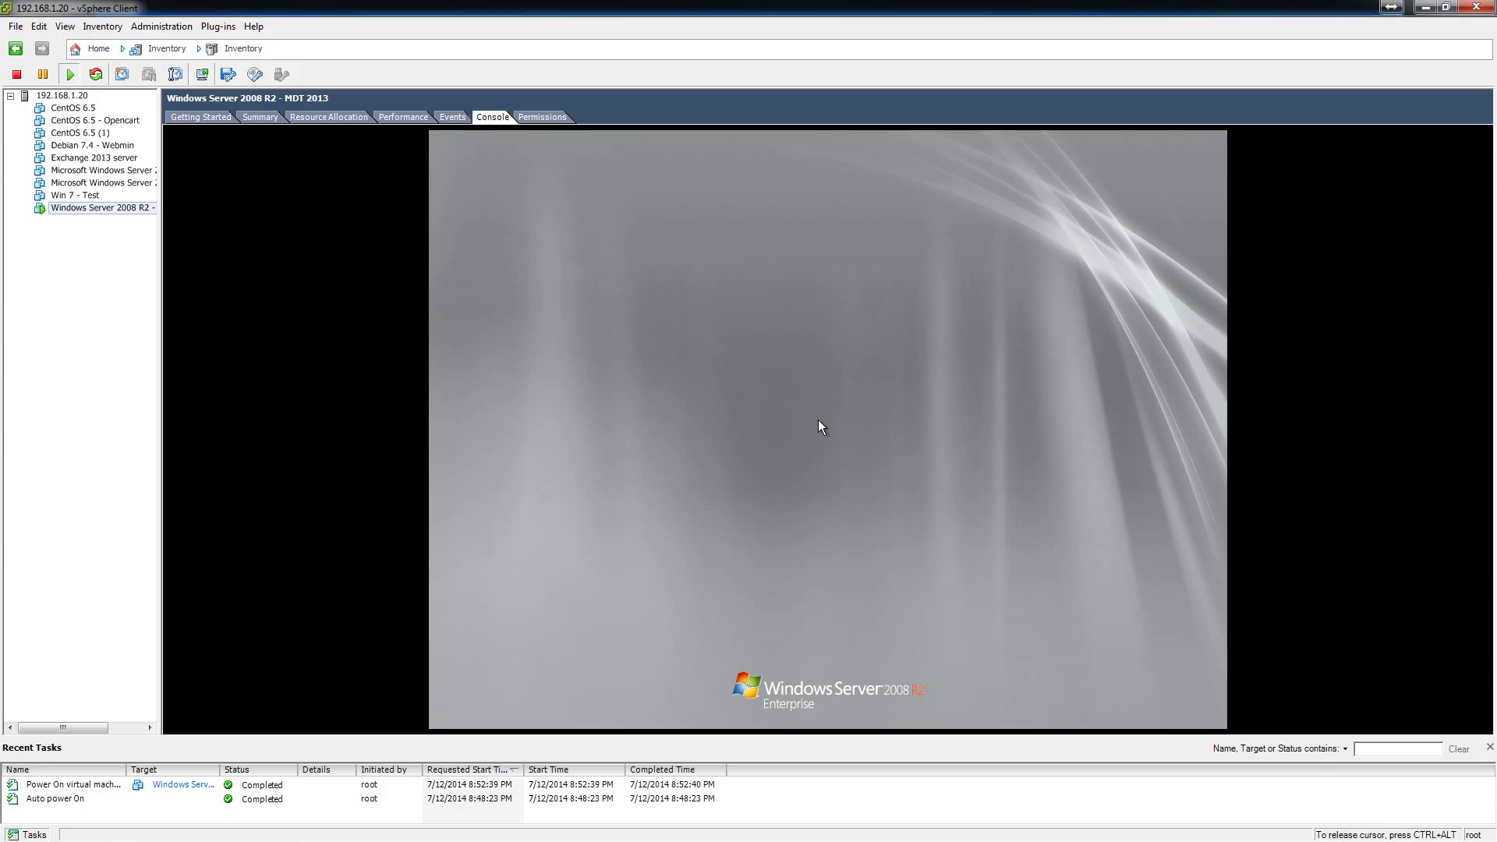
{"action": "type", "text": "abc"}
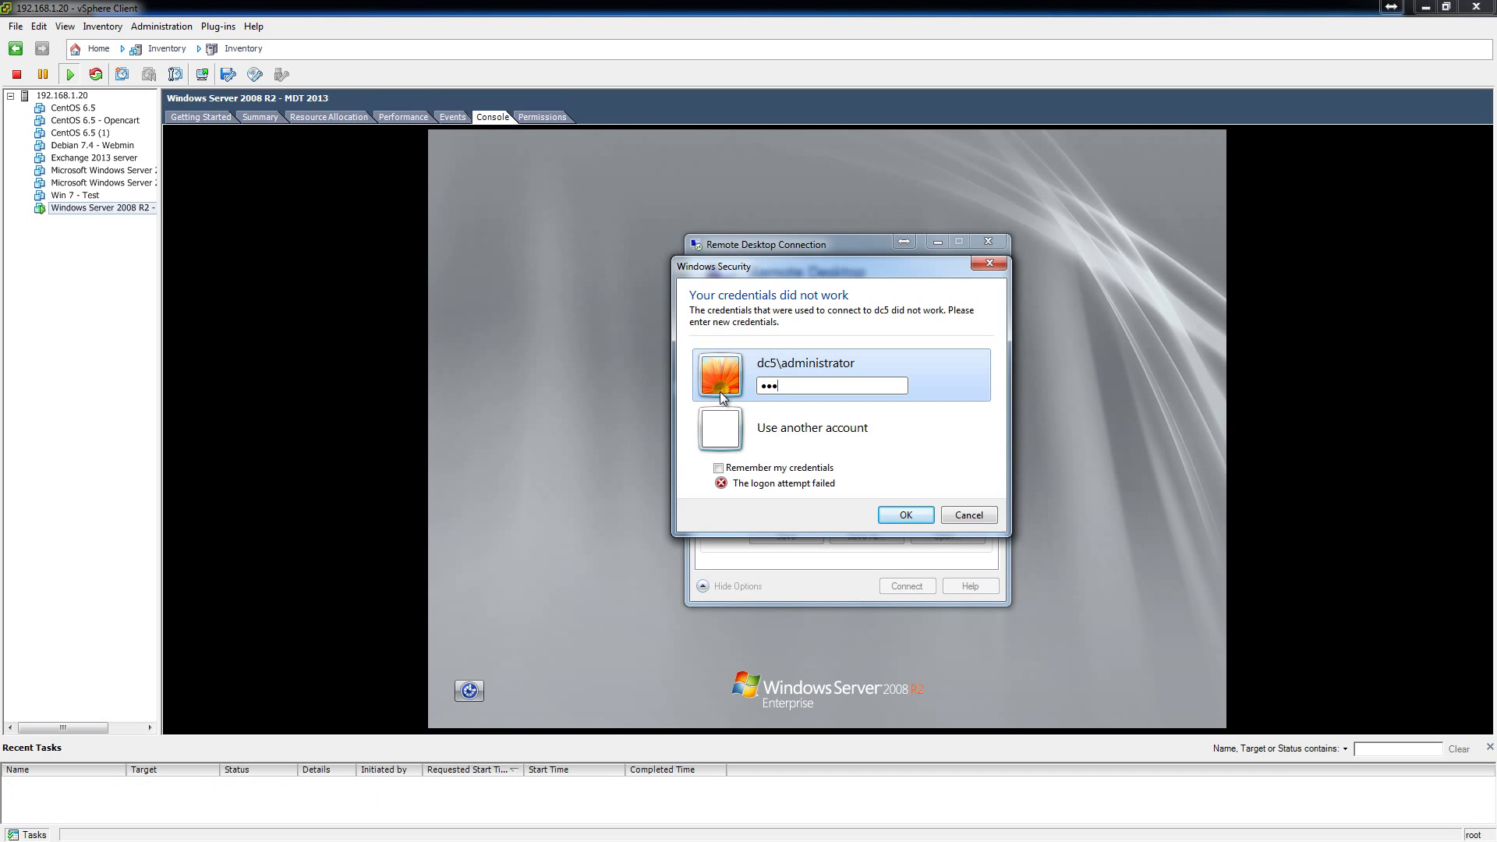
{"action": "type", "text": "abcd"}
{"action": "key", "text": "Return"}
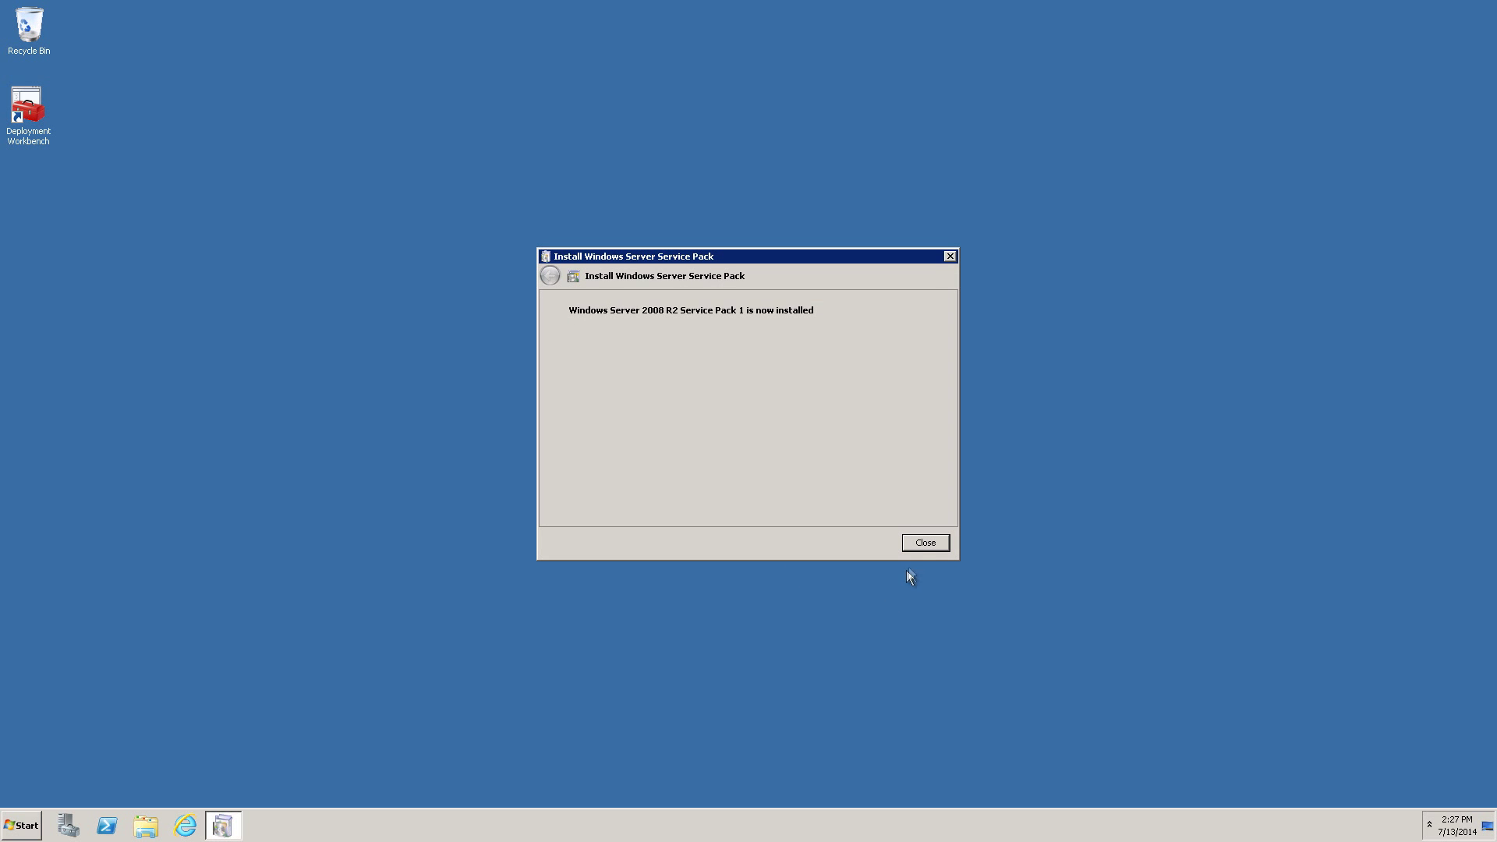
Dismiss the service pack confirmation and the Initial Configuration Tasks window.
{"action": "left_click", "coordinate": [924, 543]}
{"action": "left_click", "coordinate": [21, 824]}
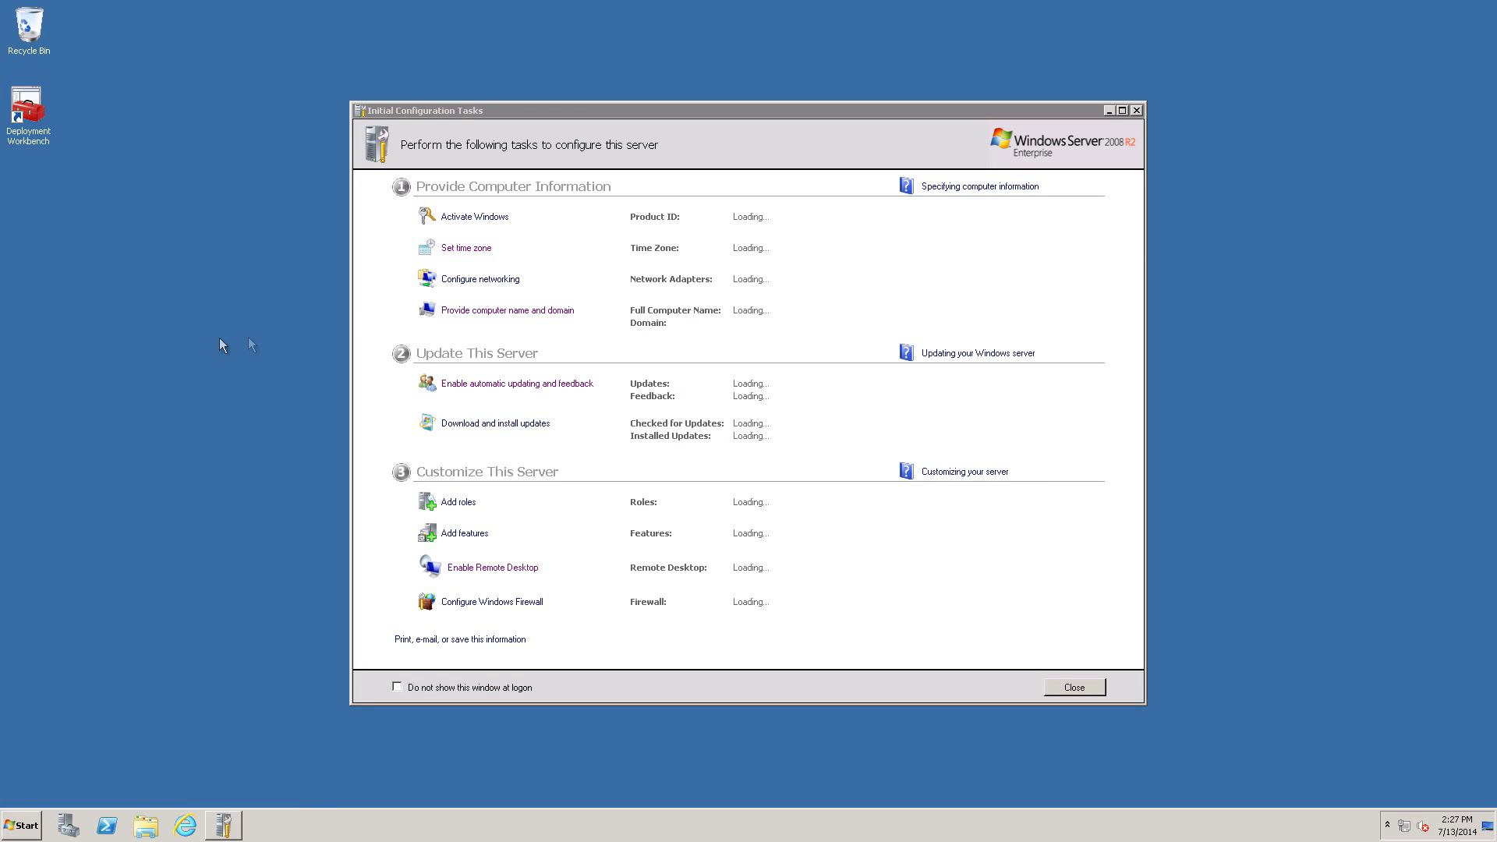
{"action": "left_click", "coordinate": [1136, 111]}
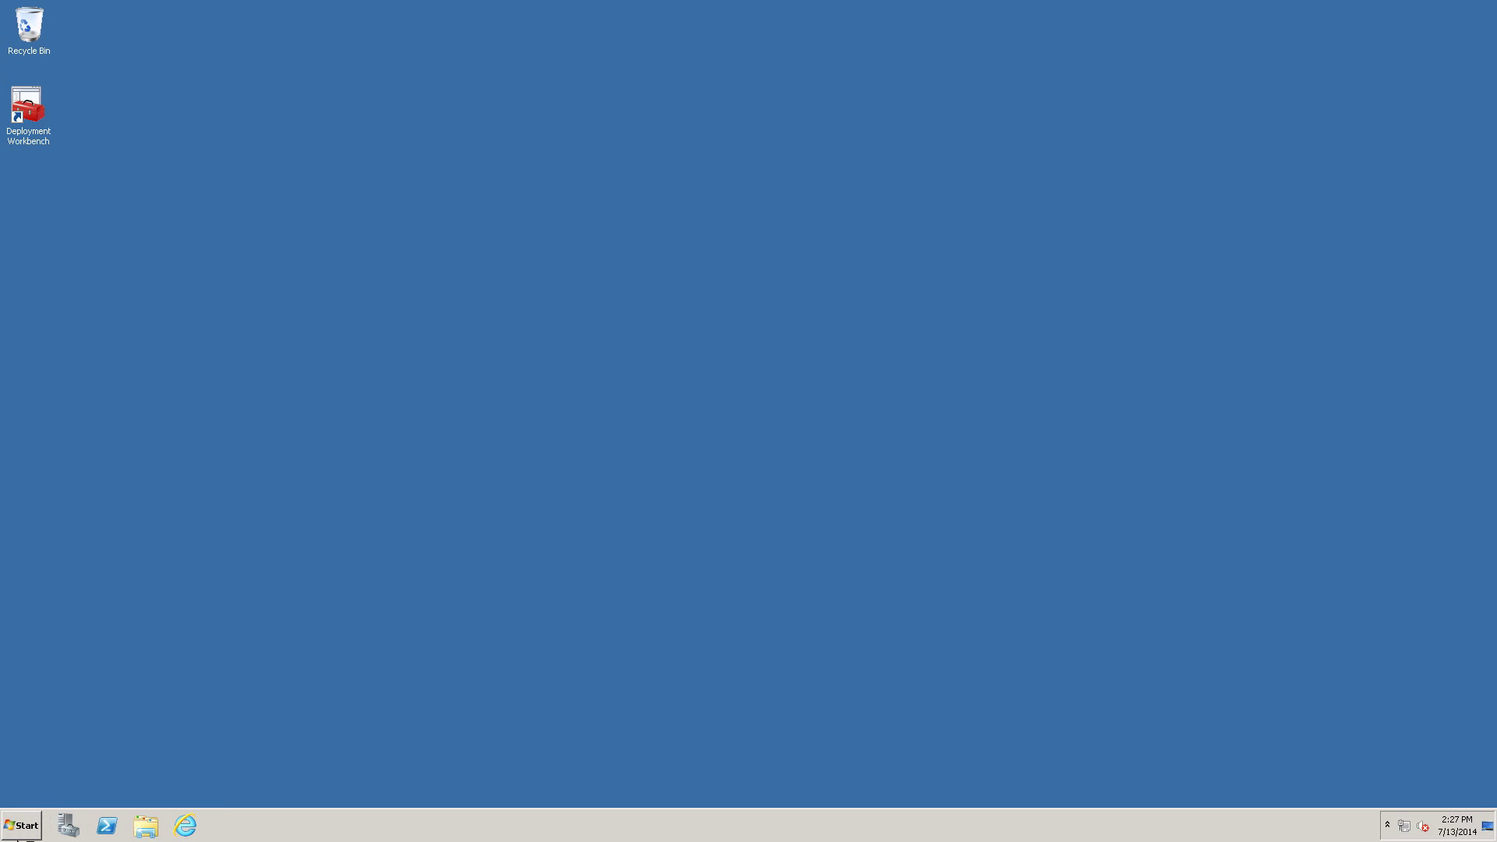
{"action": "left_click", "coordinate": [23, 828]}
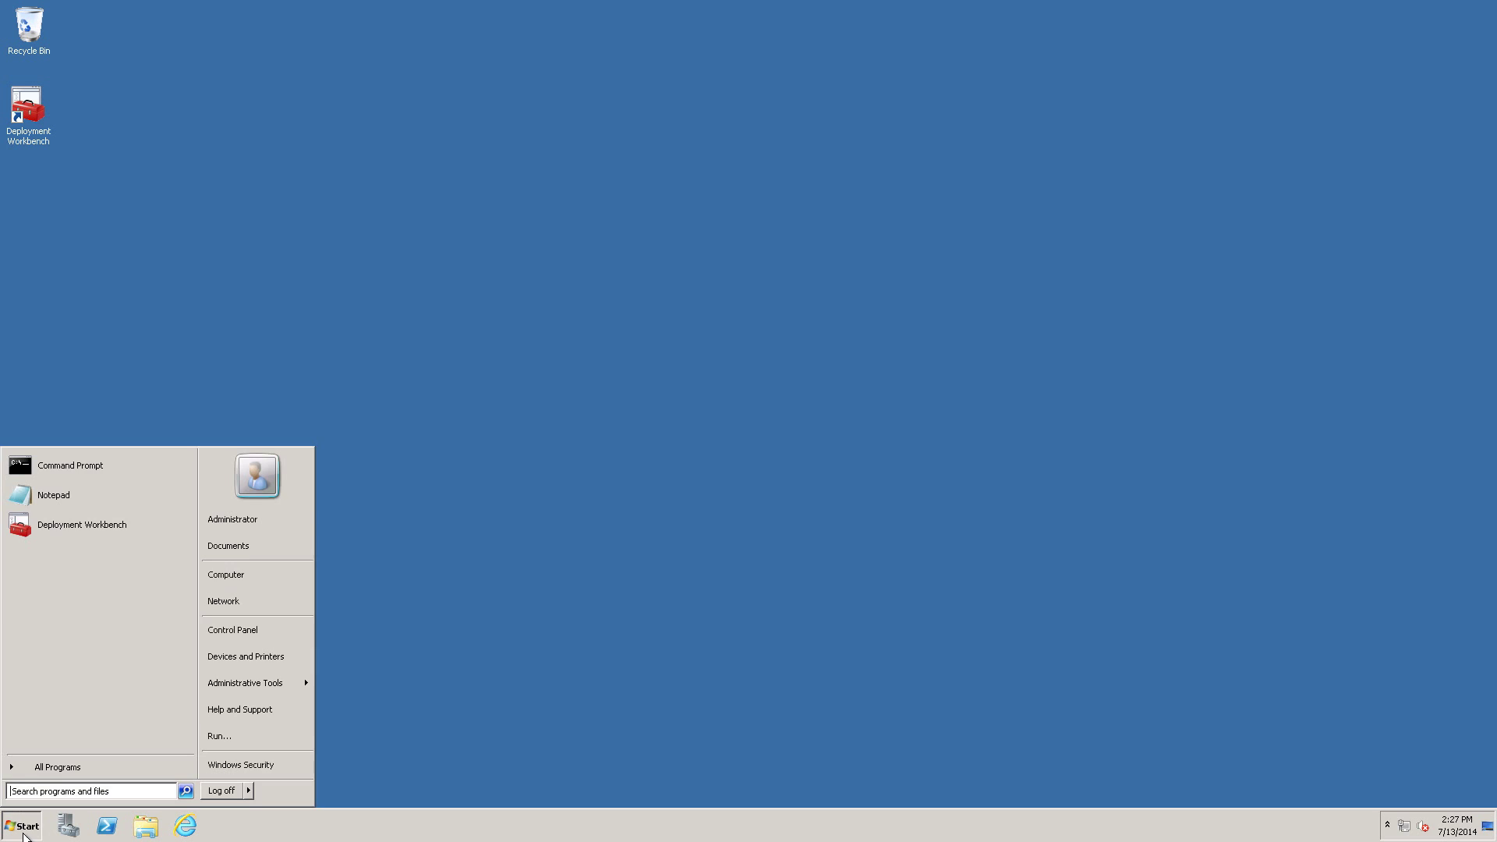
{"action": "left_click", "coordinate": [289, 342]}
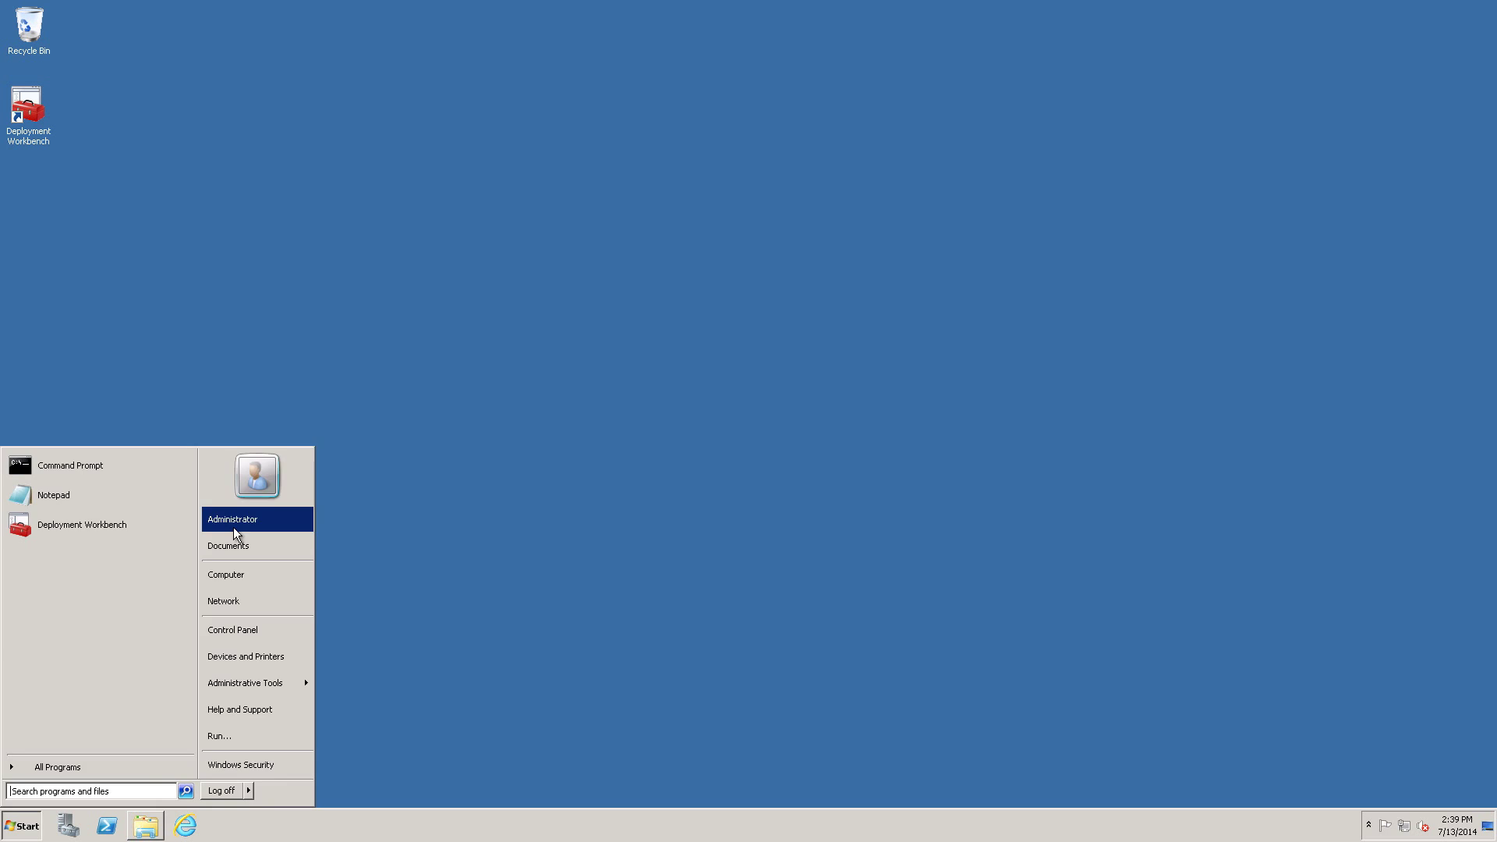
Run NDP451-KB2858728-x86-x64-AllOS-ENU from the Administrator's Downloads folder, allowing the security warning.
{"action": "left_click", "coordinate": [232, 521]}
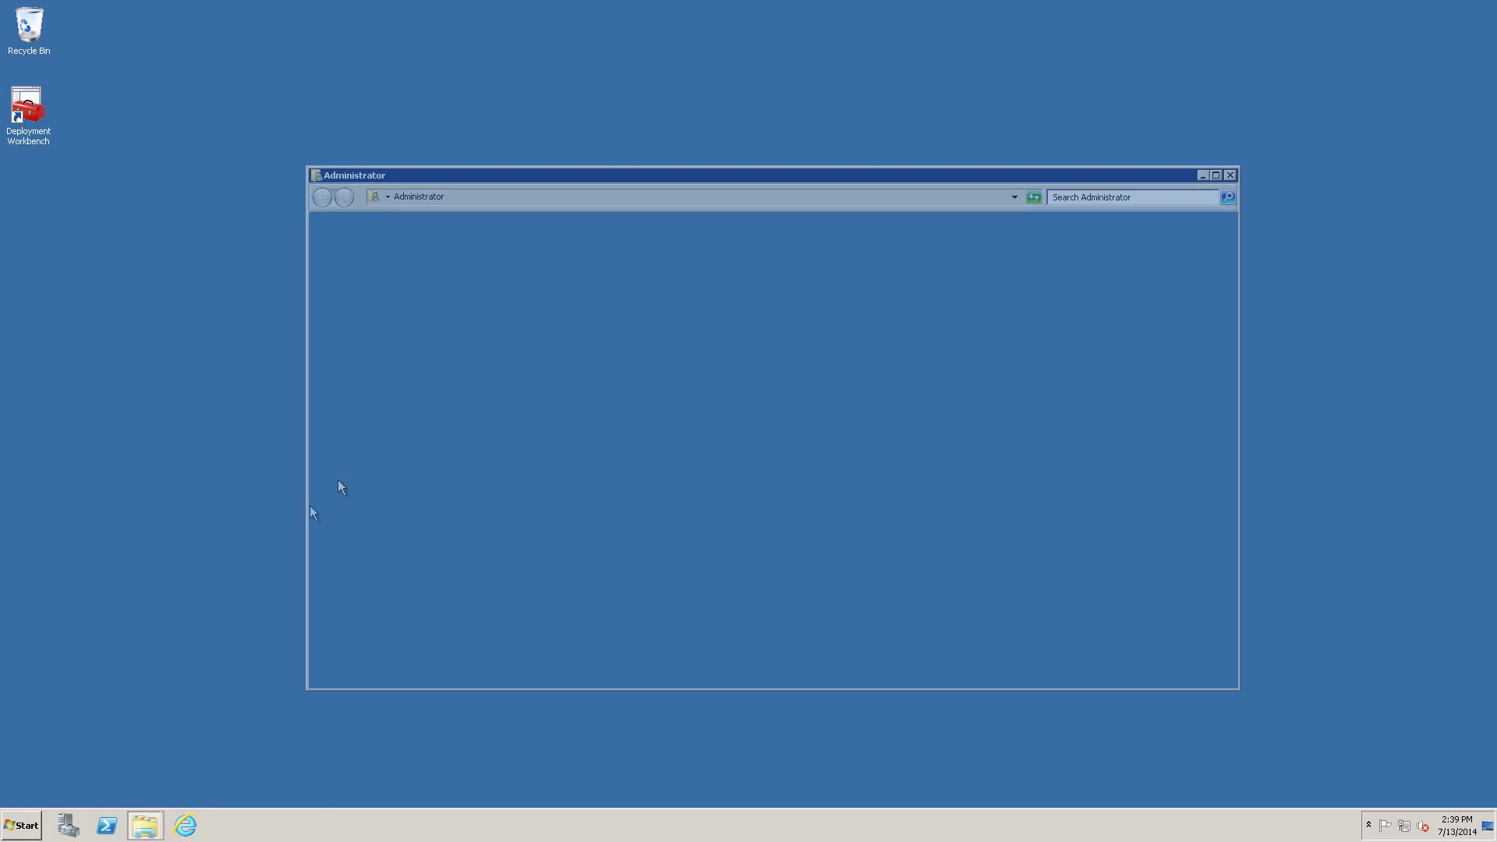
{"action": "left_click", "coordinate": [368, 280]}
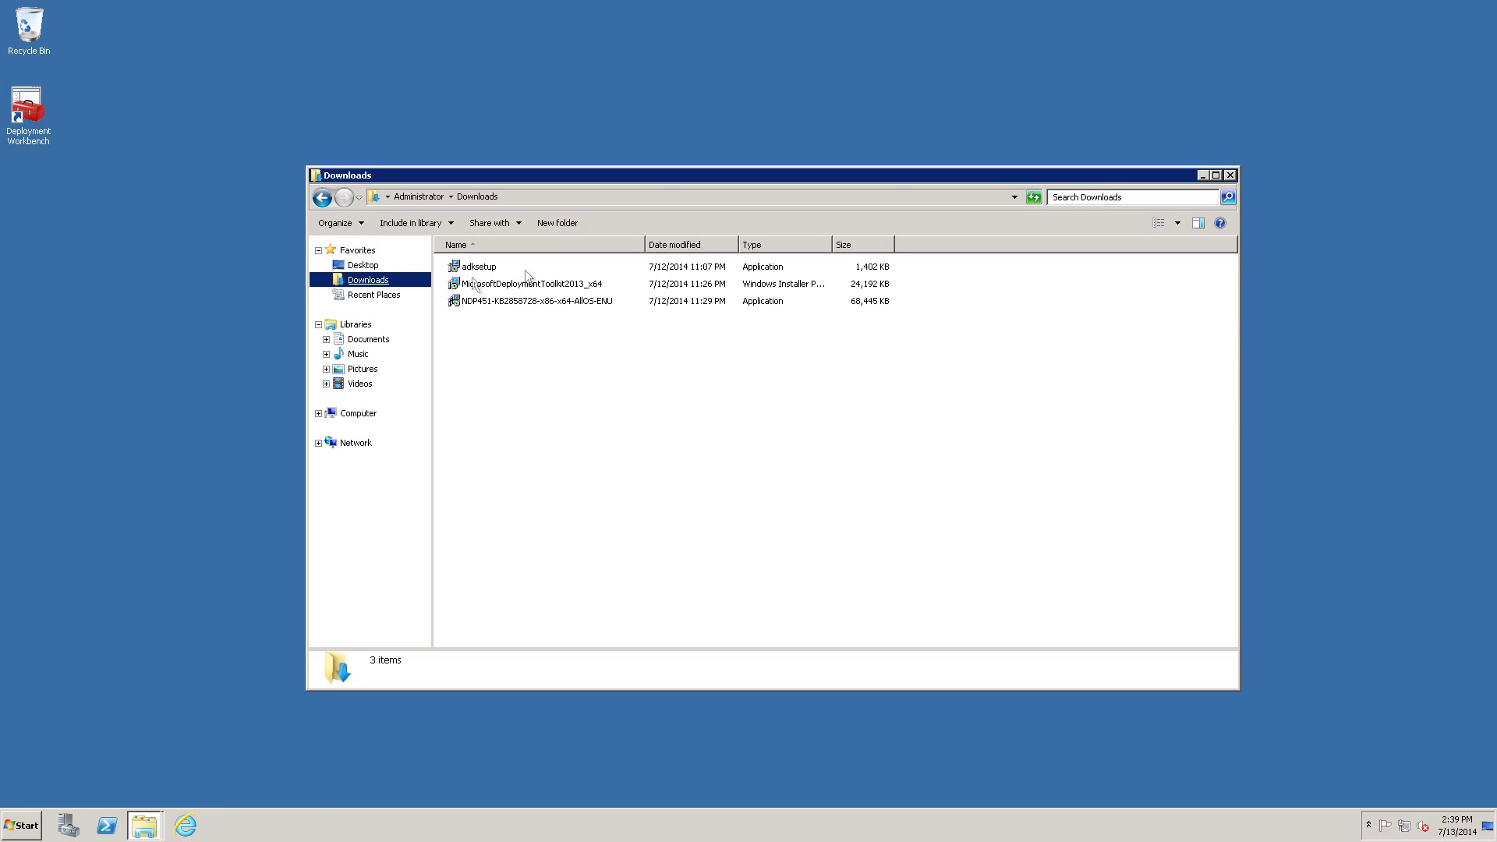
{"action": "double_click", "coordinate": [540, 304]}
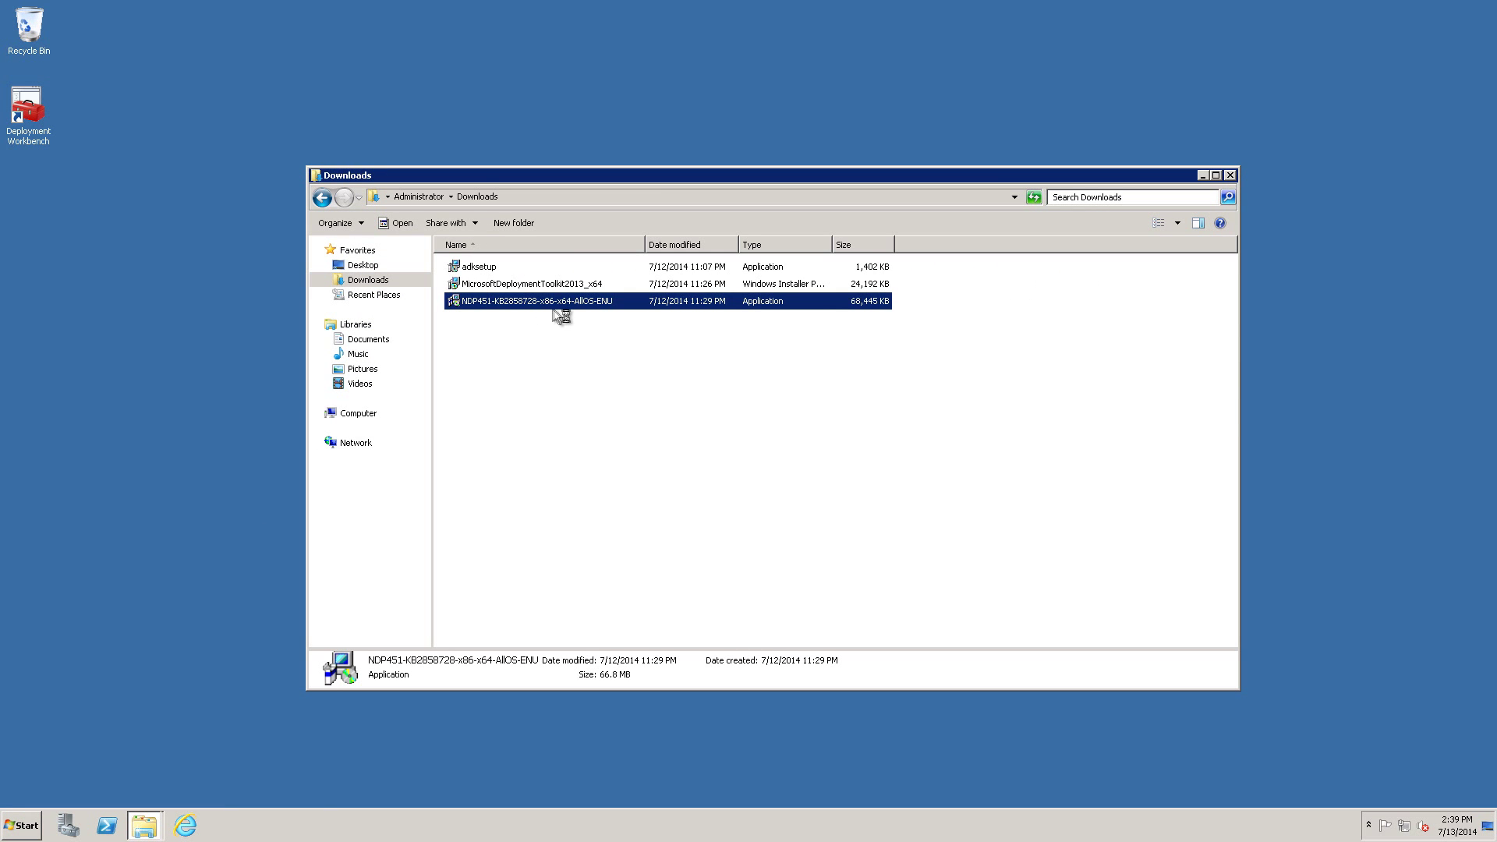
{"action": "left_click", "coordinate": [769, 421]}
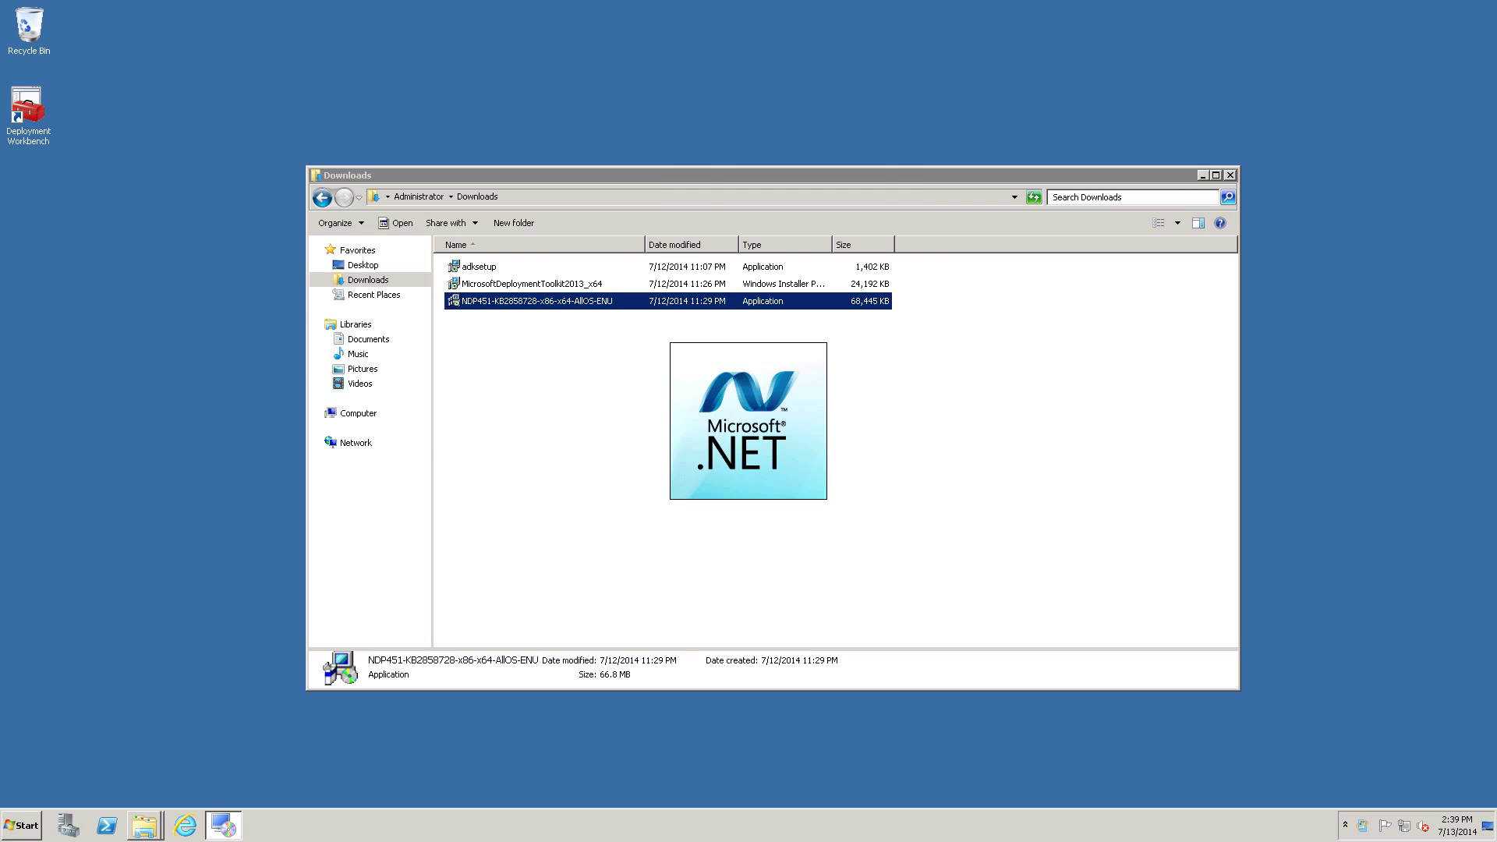
Accept the licence, install .NET Framework 4.5.1, then close setup choosing Restart Later.
{"action": "left_click", "coordinate": [612, 460]}
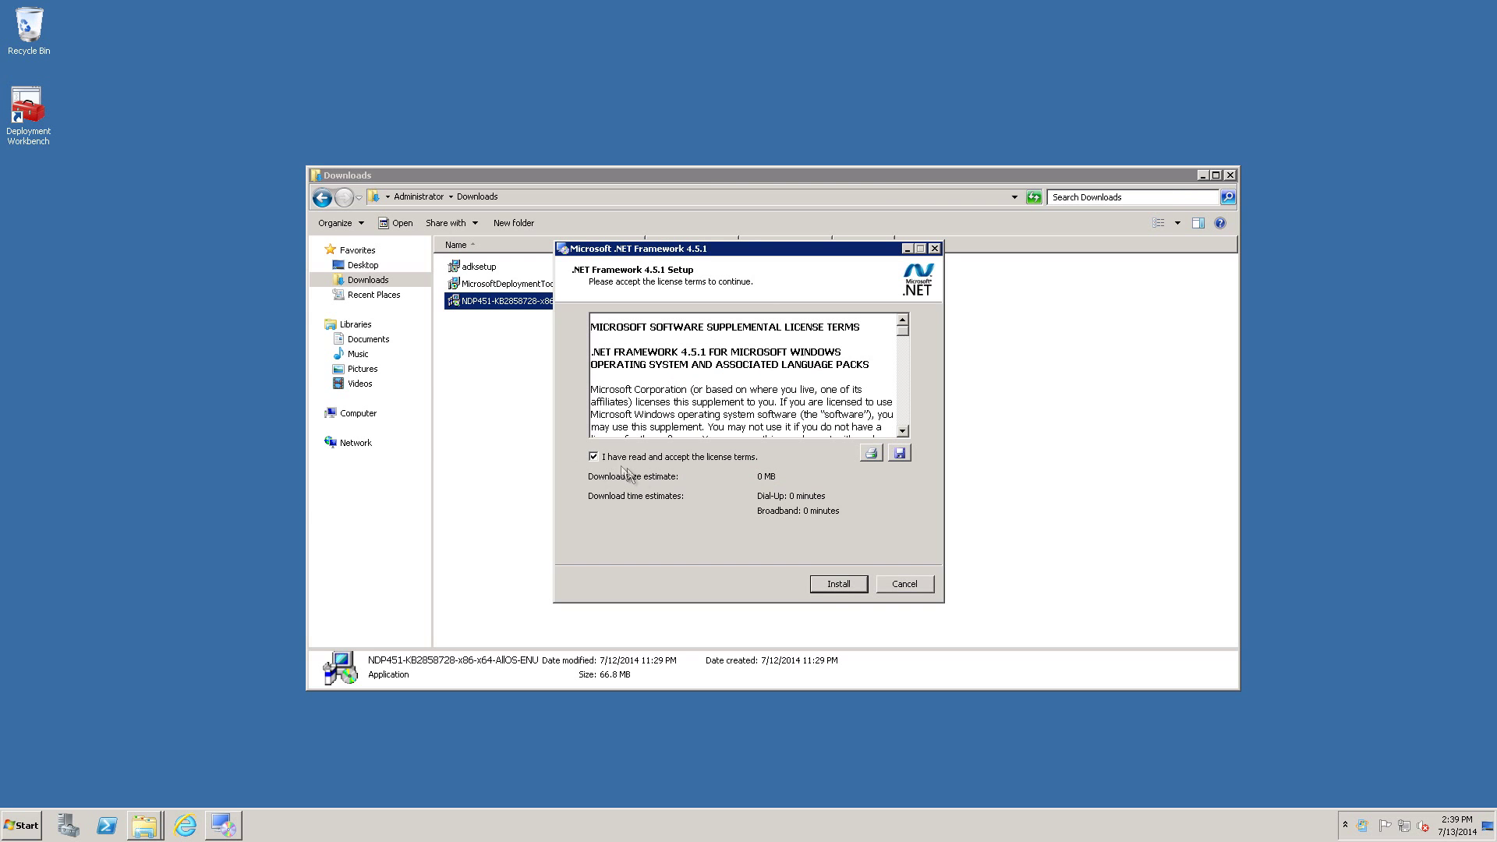
{"action": "left_click", "coordinate": [835, 585]}
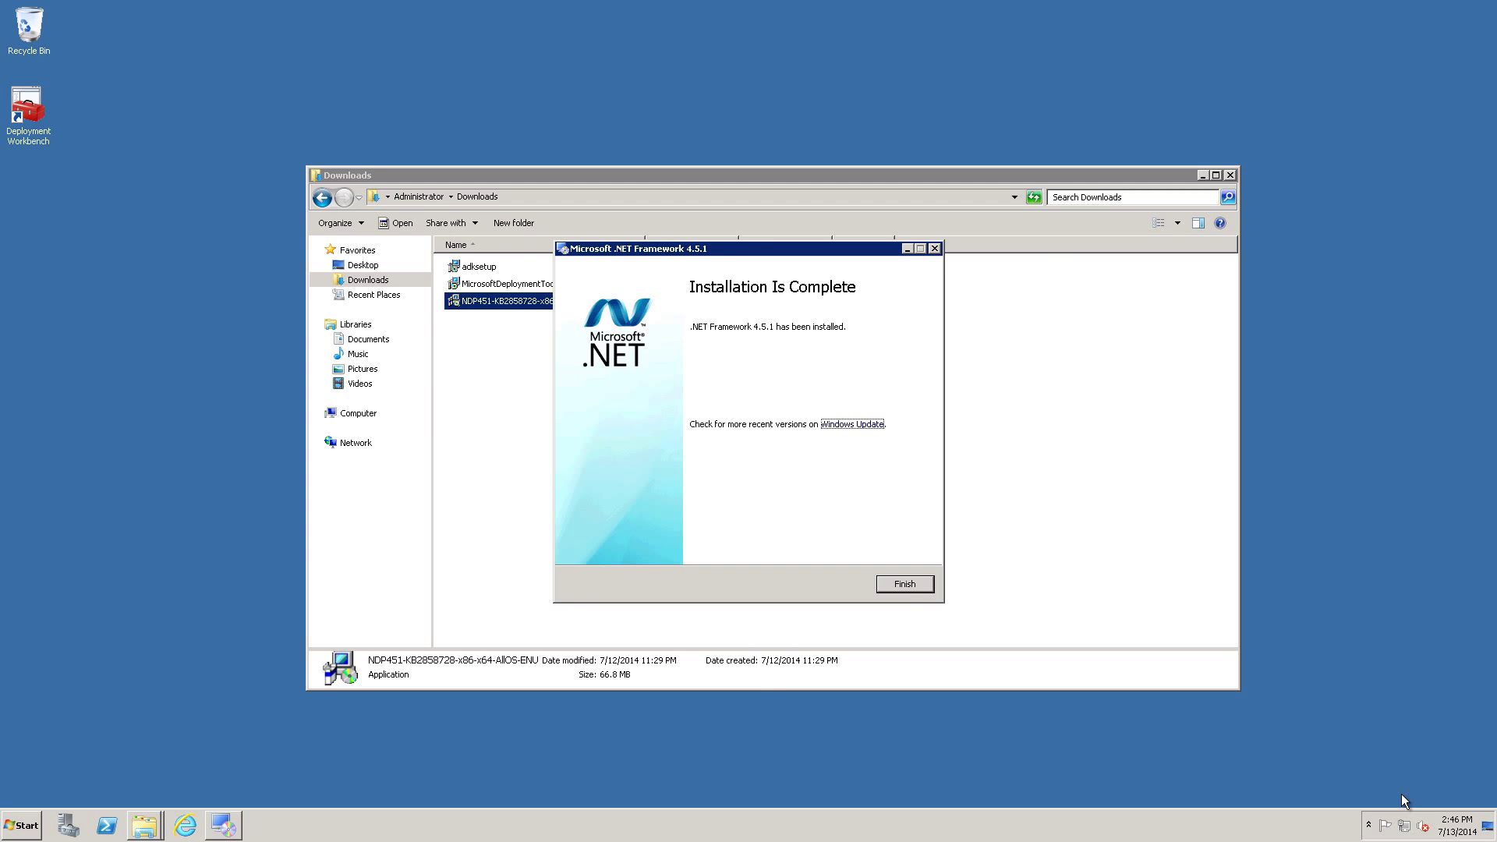
{"action": "left_click", "coordinate": [898, 584]}
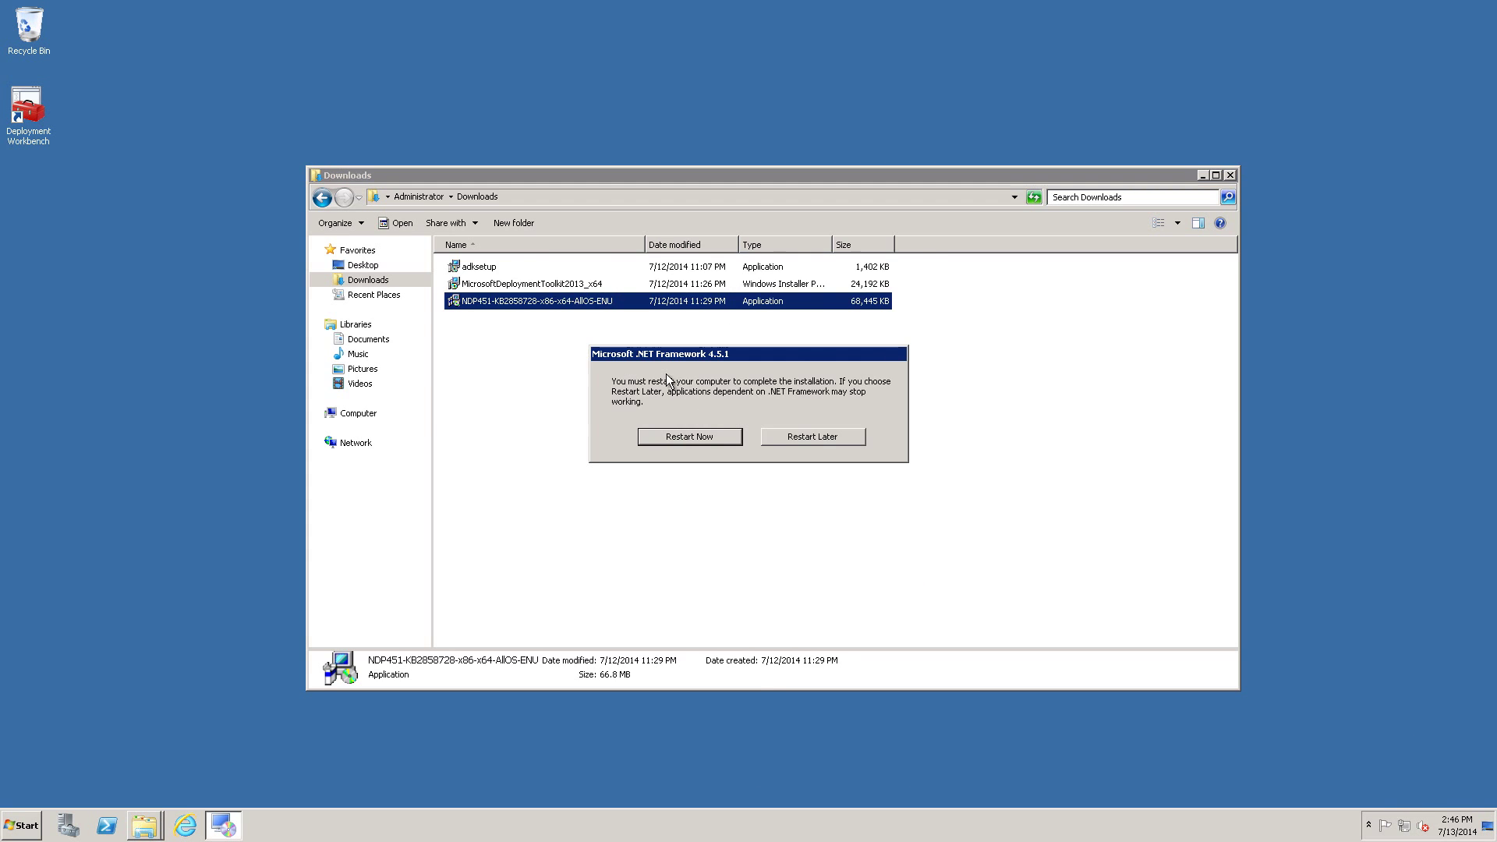
{"action": "left_click", "coordinate": [788, 441]}
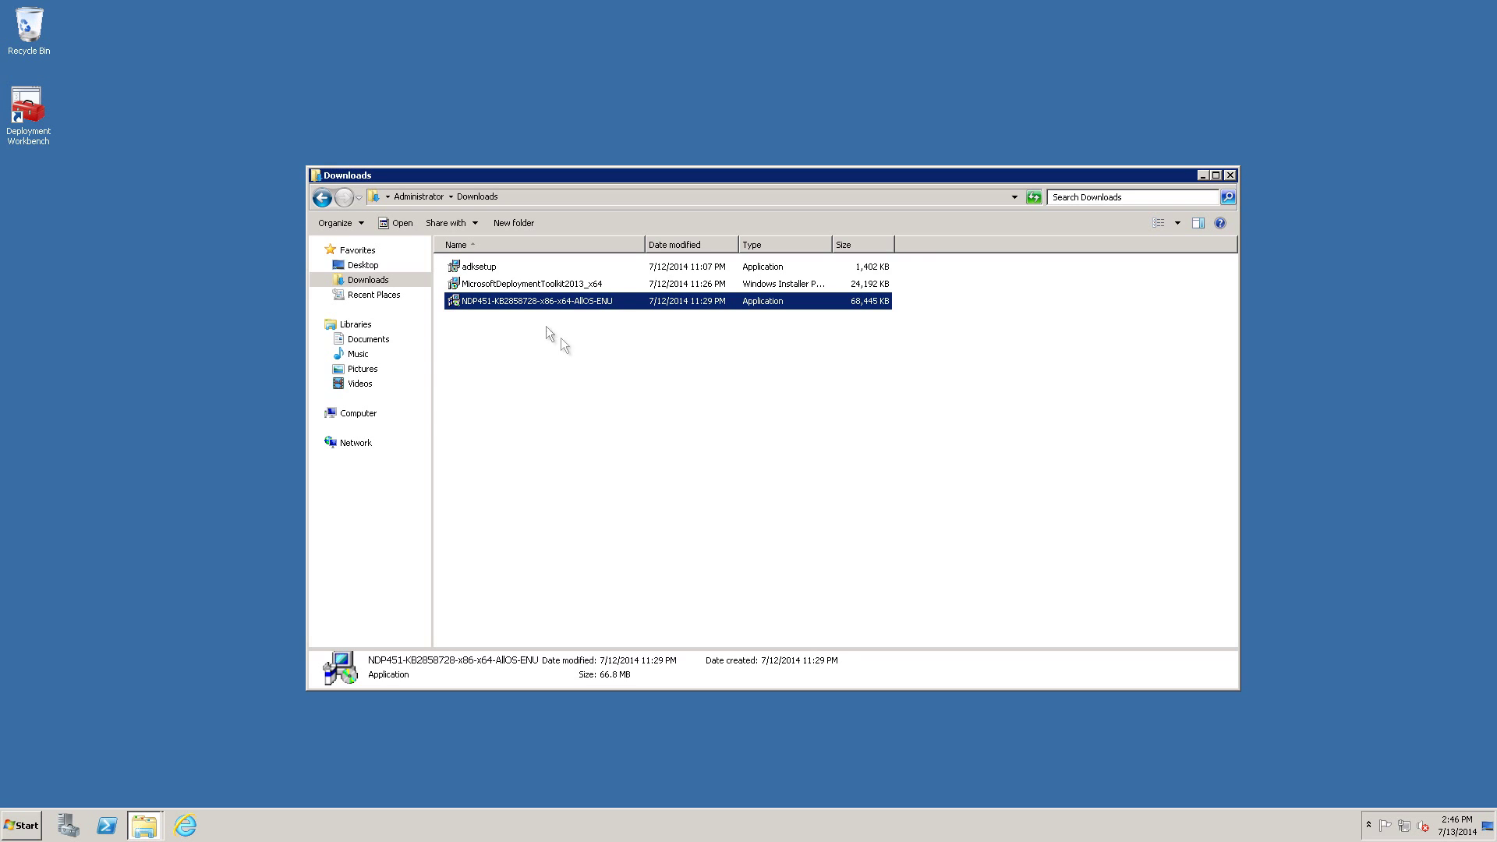
Run adksetup with the default install path, accept the licence and install the chosen features.
{"action": "double_click", "coordinate": [484, 267]}
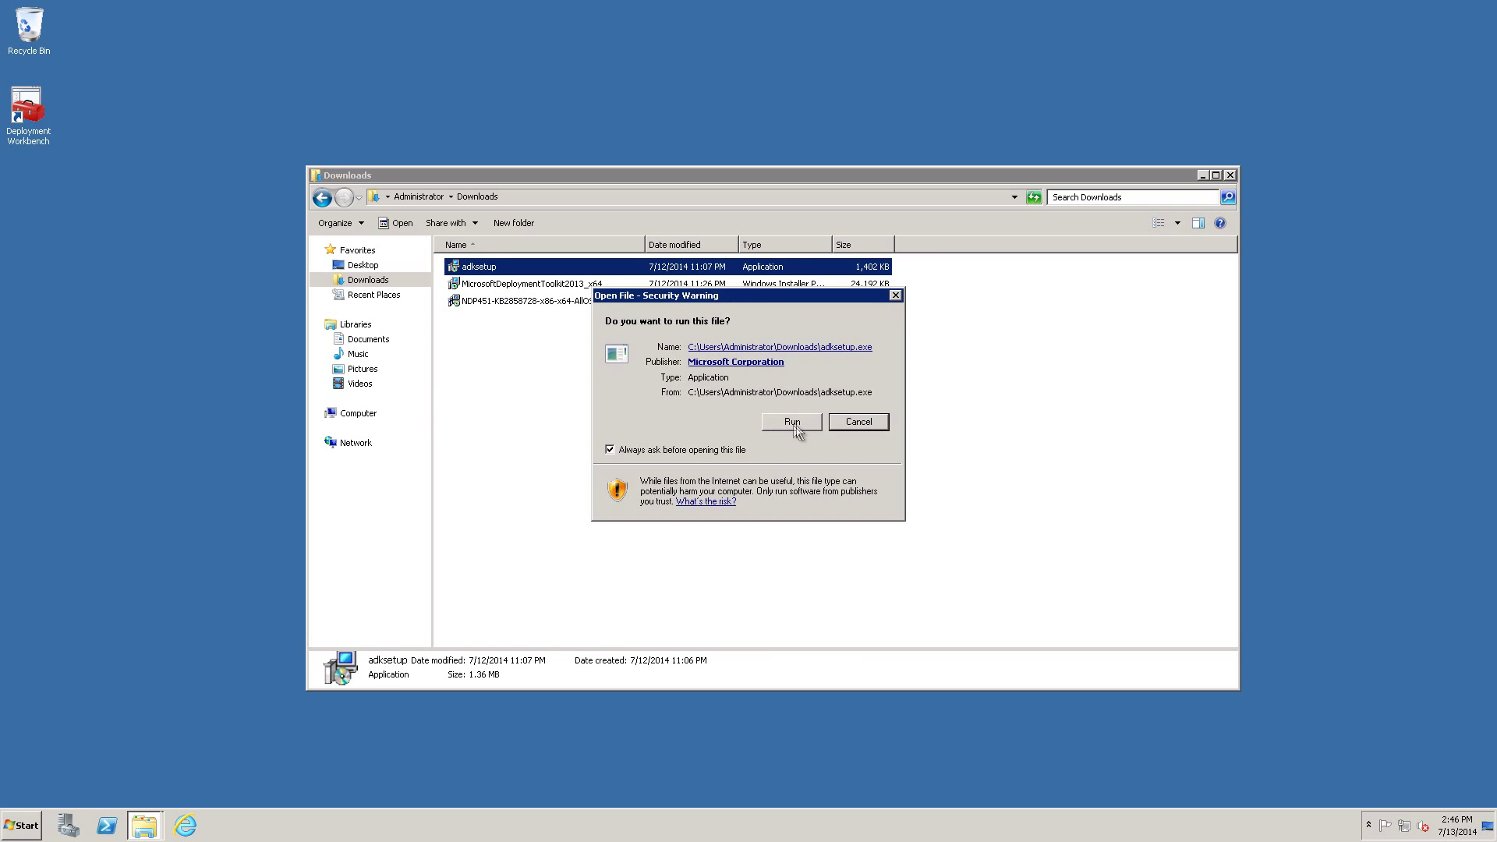
{"action": "left_click", "coordinate": [792, 422]}
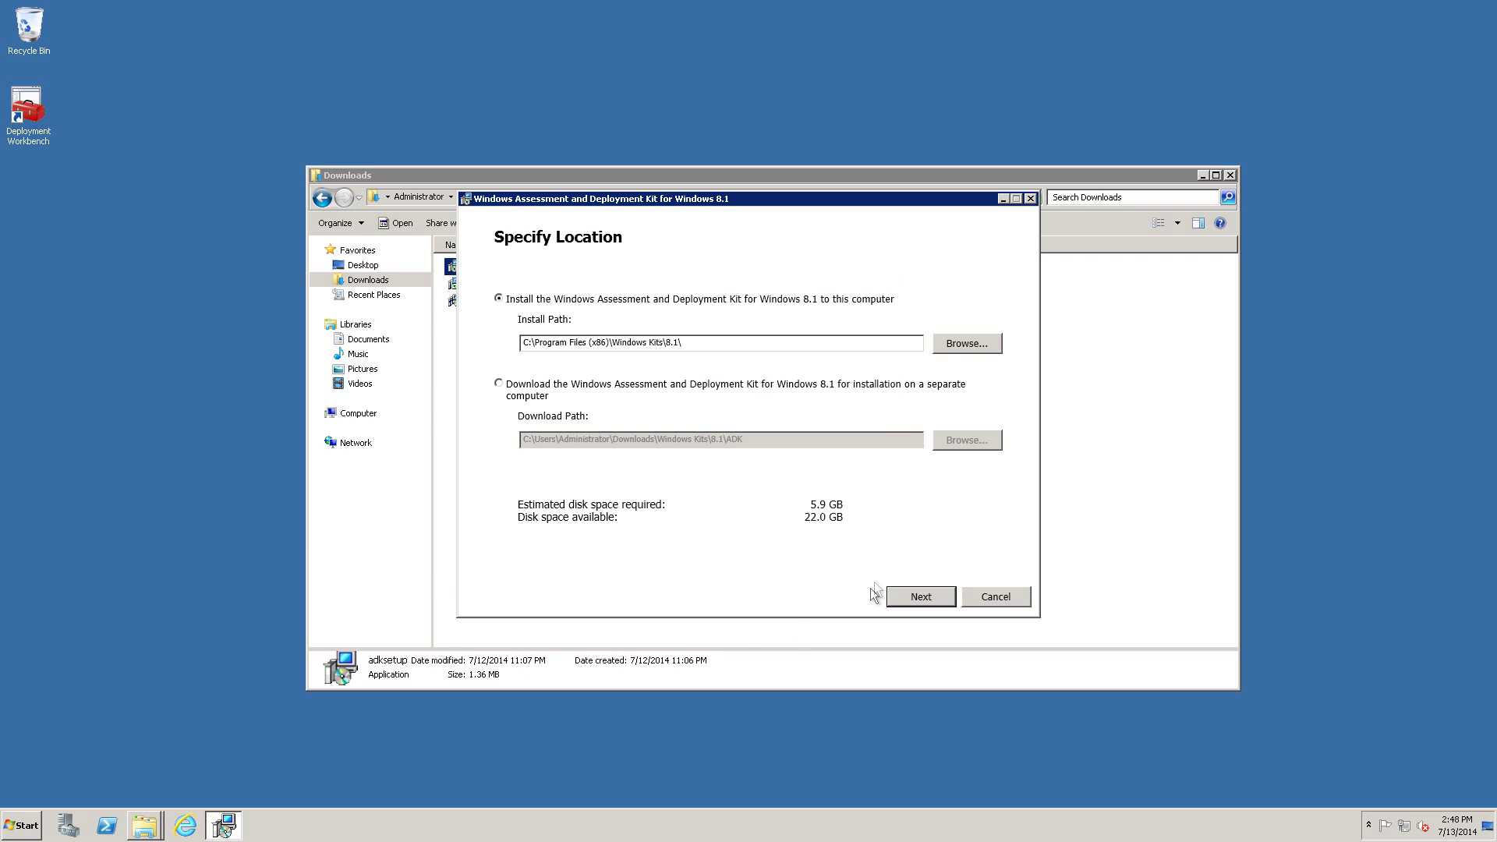
{"action": "left_click", "coordinate": [924, 606]}
{"action": "left_click", "coordinate": [923, 597]}
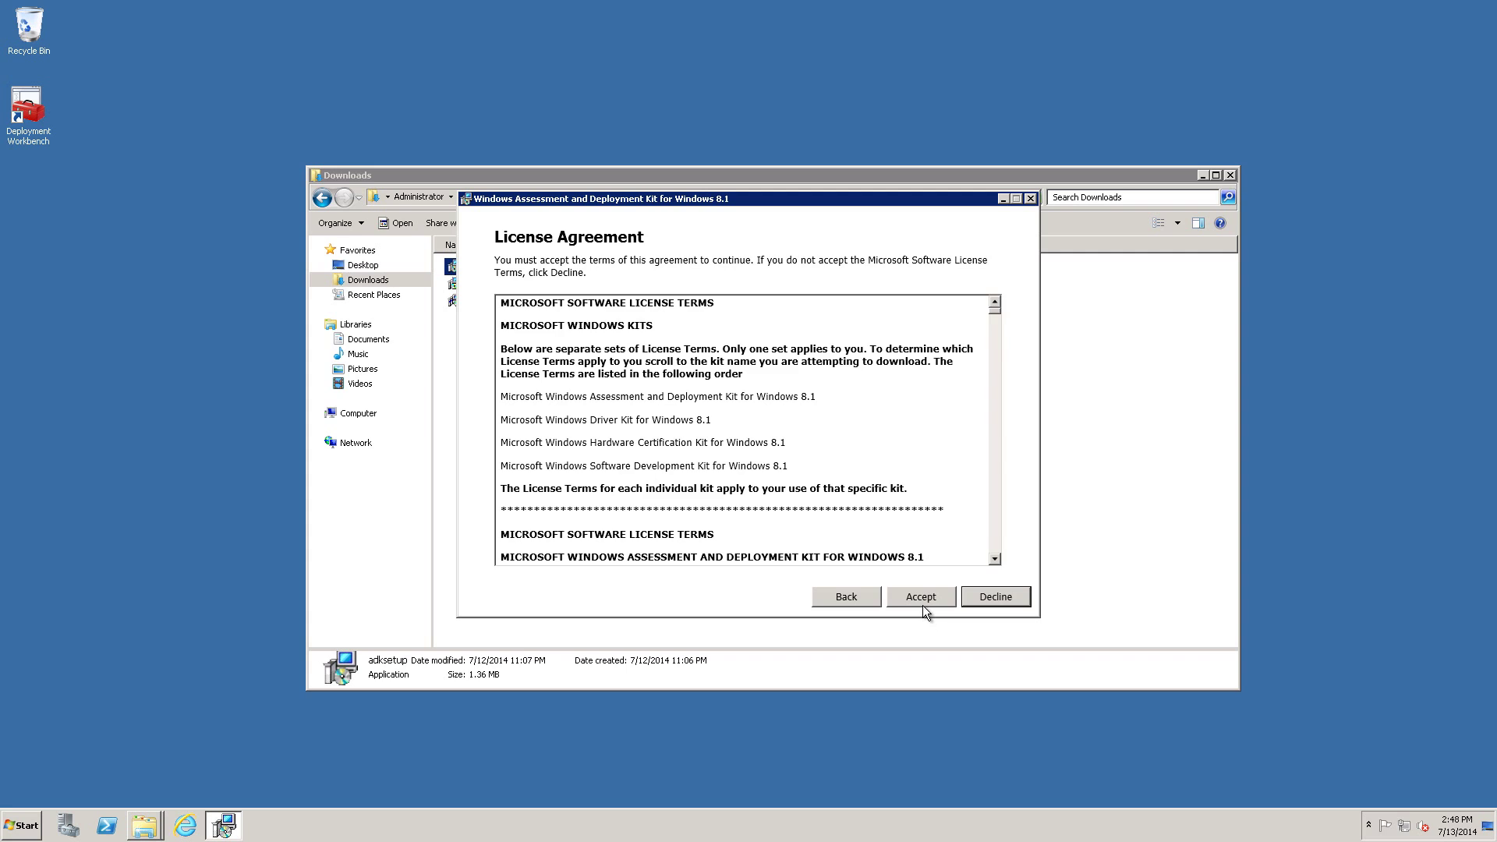
{"action": "left_click", "coordinate": [923, 605]}
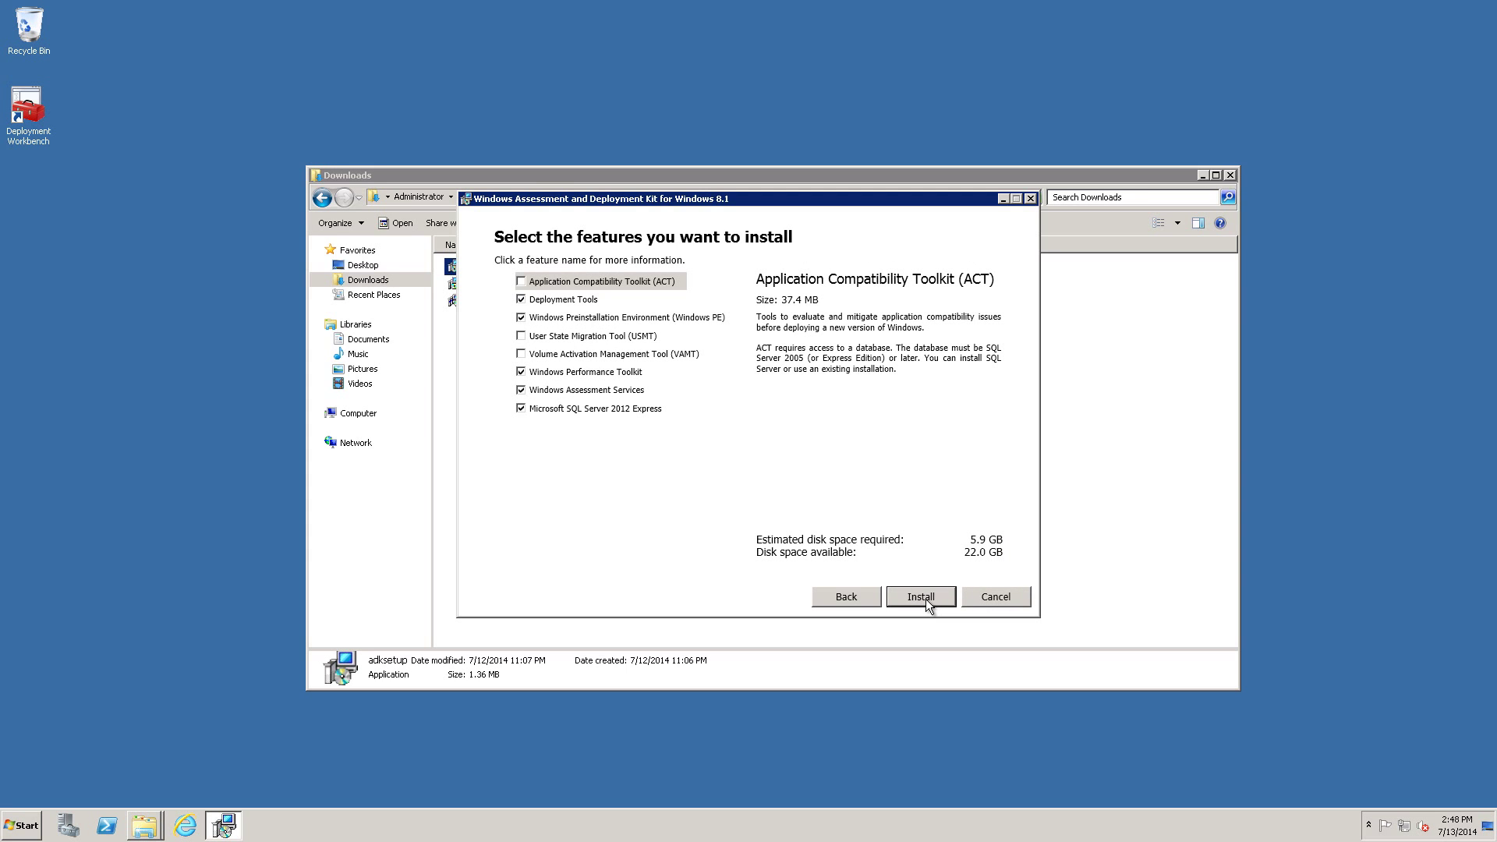
{"action": "left_click", "coordinate": [925, 599]}
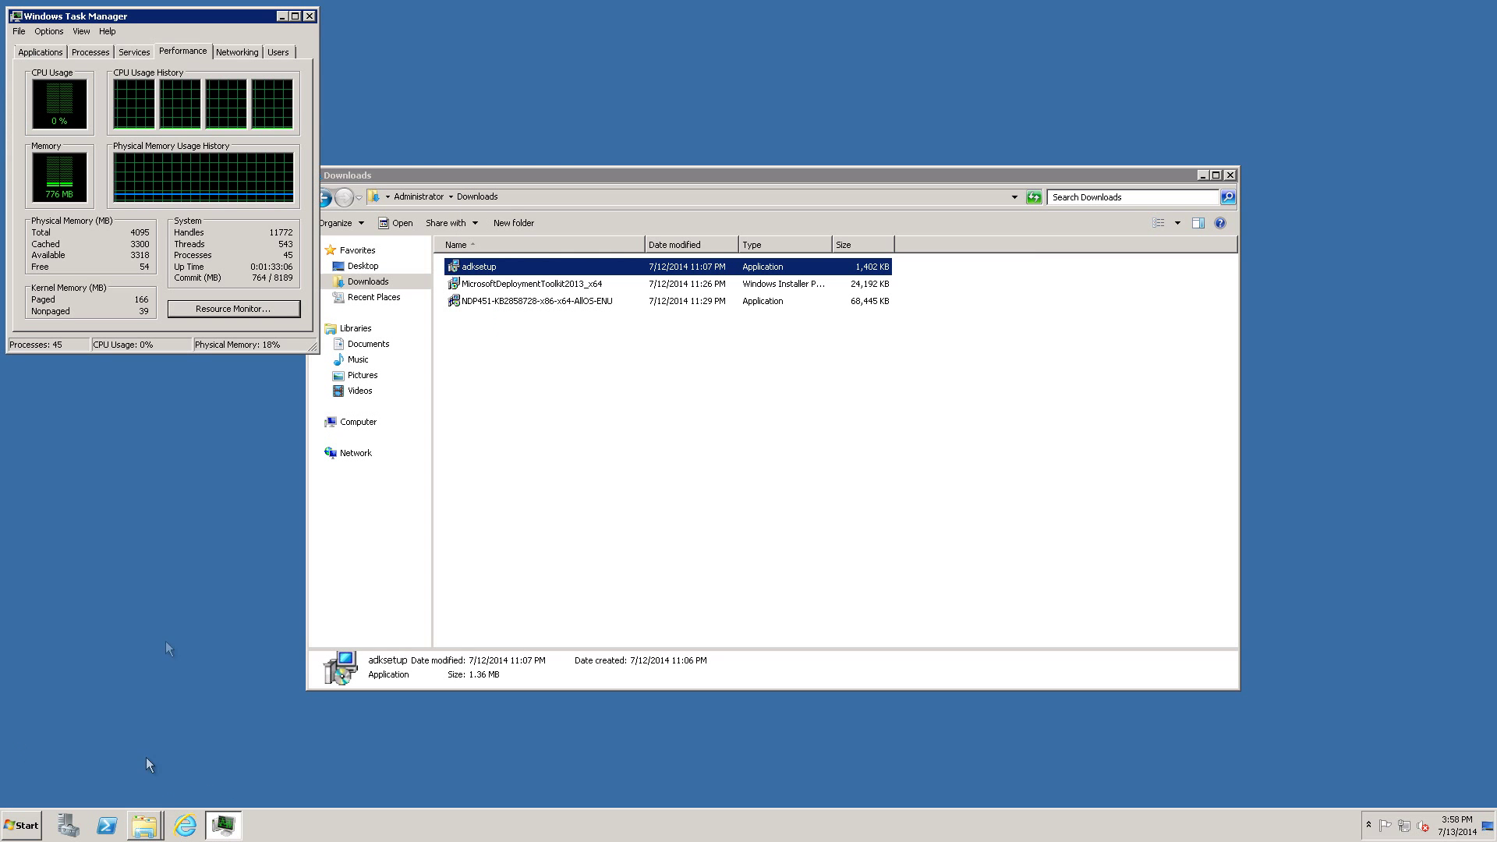
Close Windows Task Manager now that the ADK installation has finished.
{"action": "left_click", "coordinate": [309, 16]}
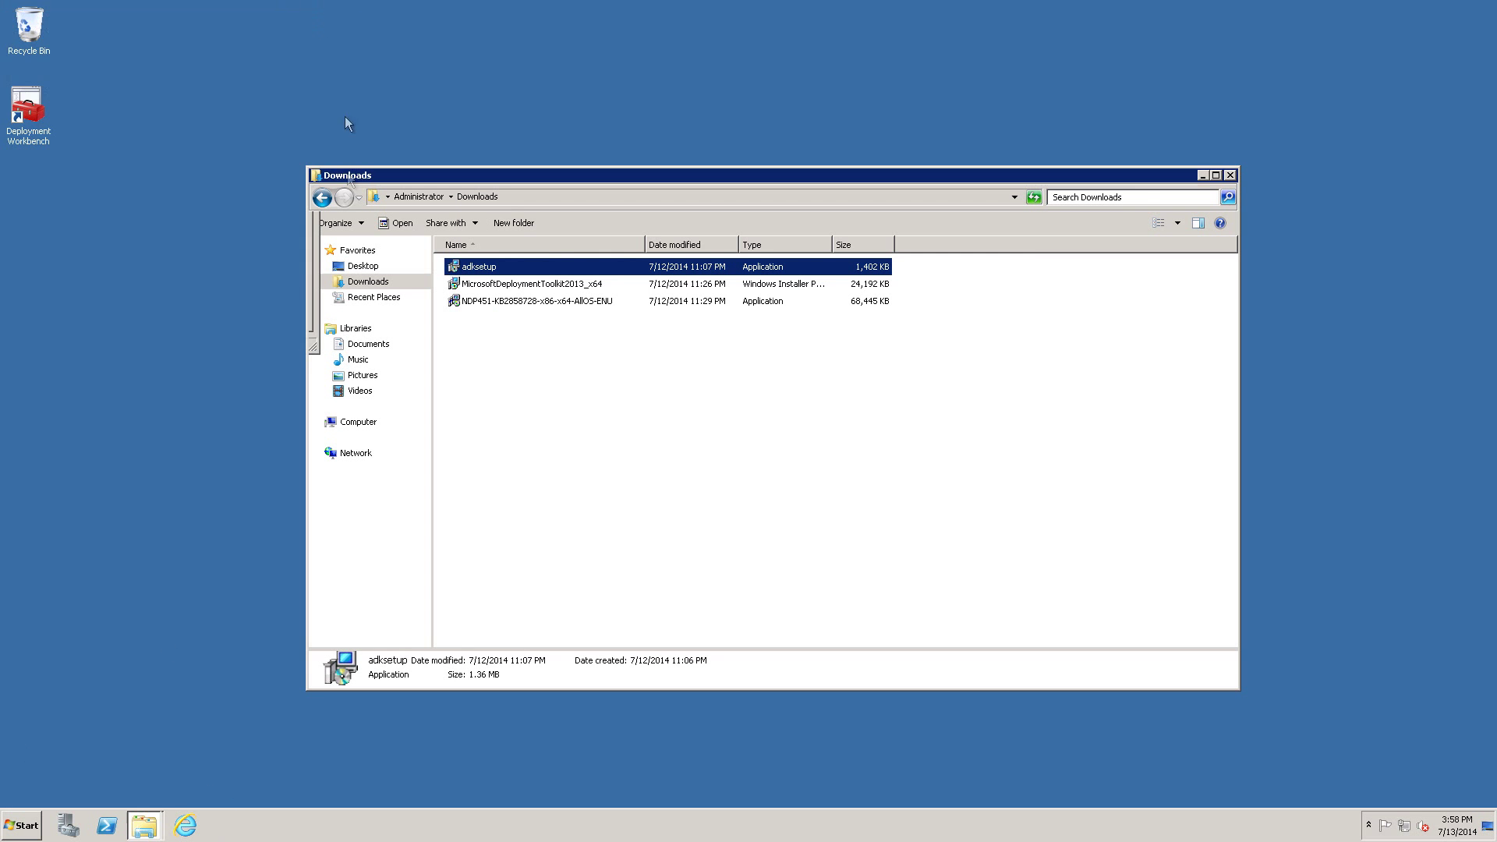
Install MicrosoftDeploymentToolkit2013_x64 with licence accepted and default features, then close the Downloads folder.
{"action": "double_click", "coordinate": [506, 286]}
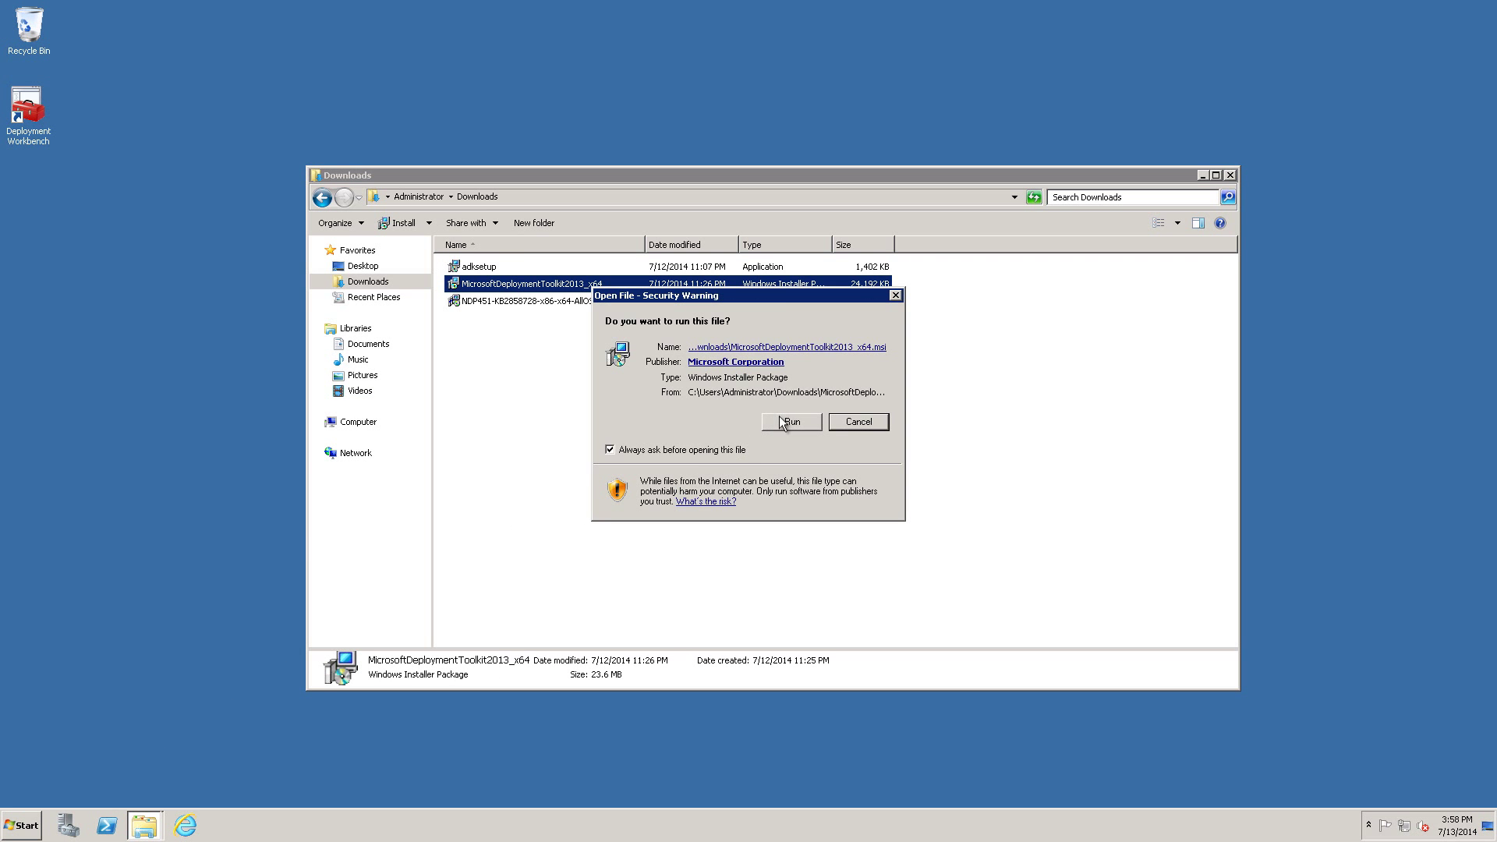
{"action": "left_click", "coordinate": [782, 419]}
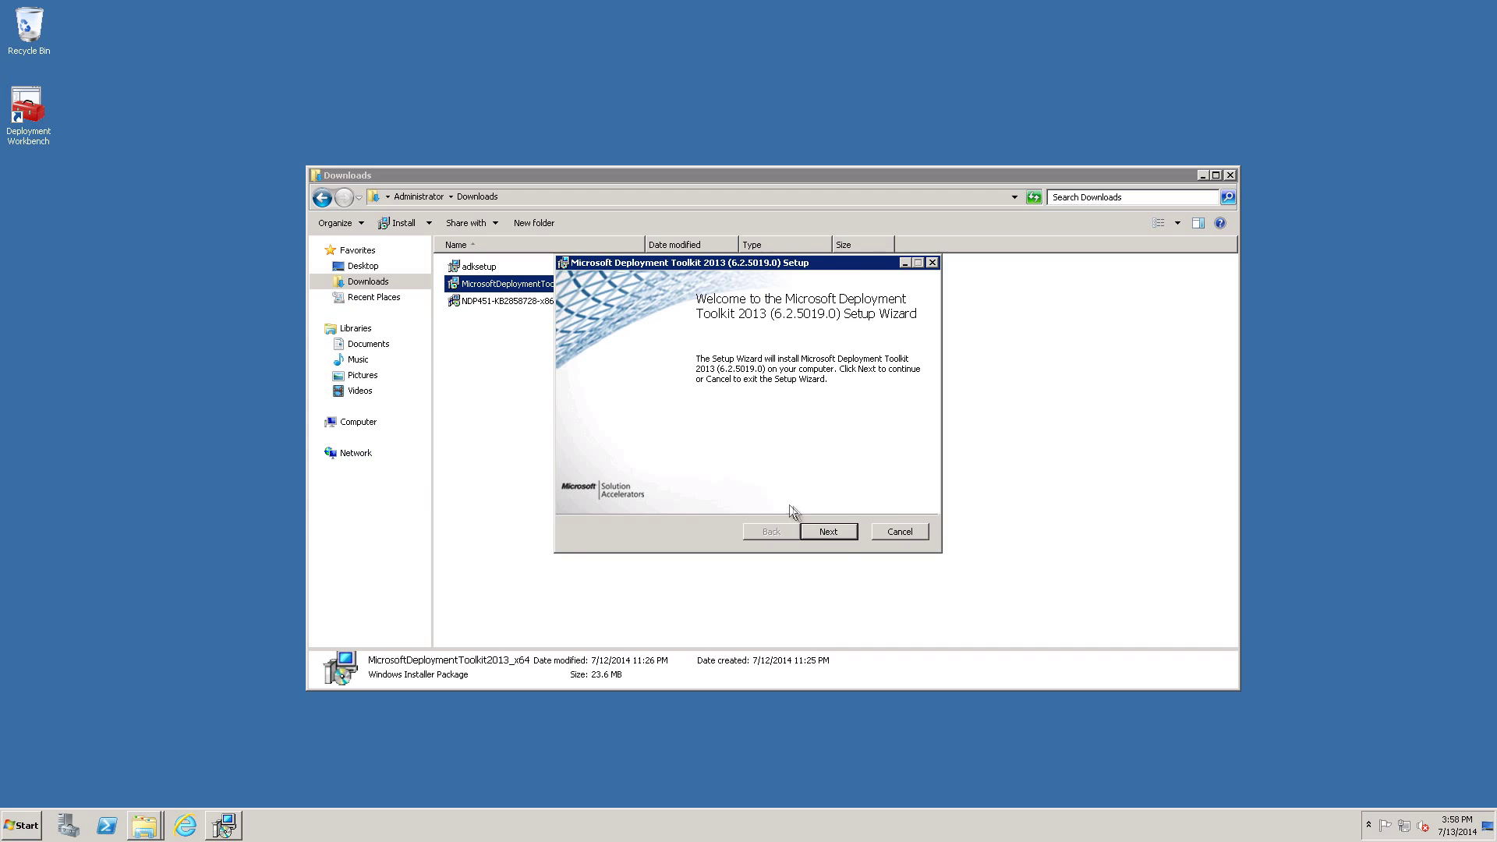
{"action": "left_click", "coordinate": [817, 531]}
{"action": "left_click", "coordinate": [710, 473]}
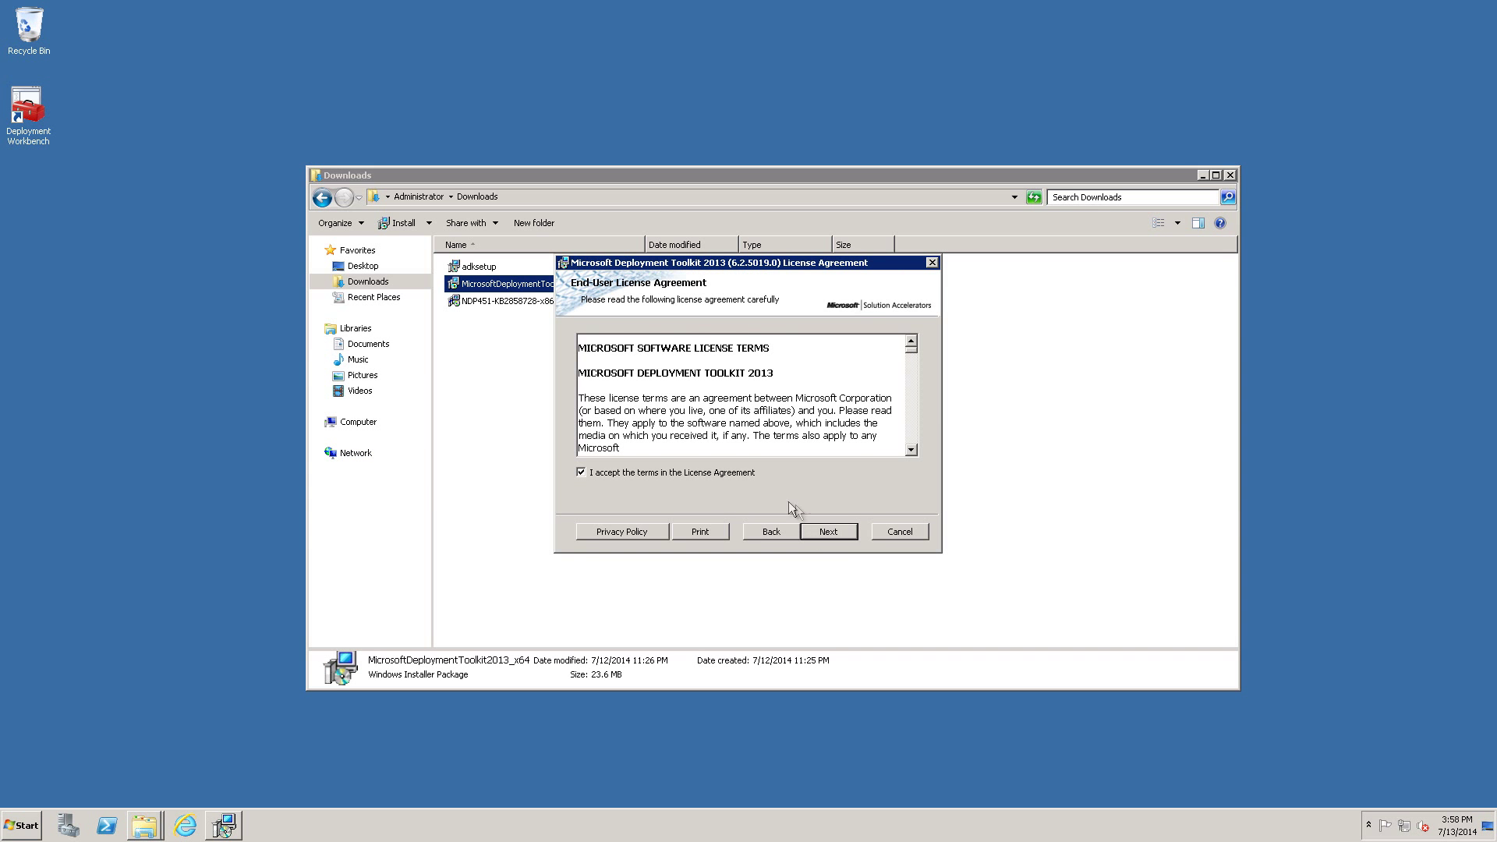
{"action": "left_click", "coordinate": [824, 531]}
{"action": "left_click", "coordinate": [826, 531]}
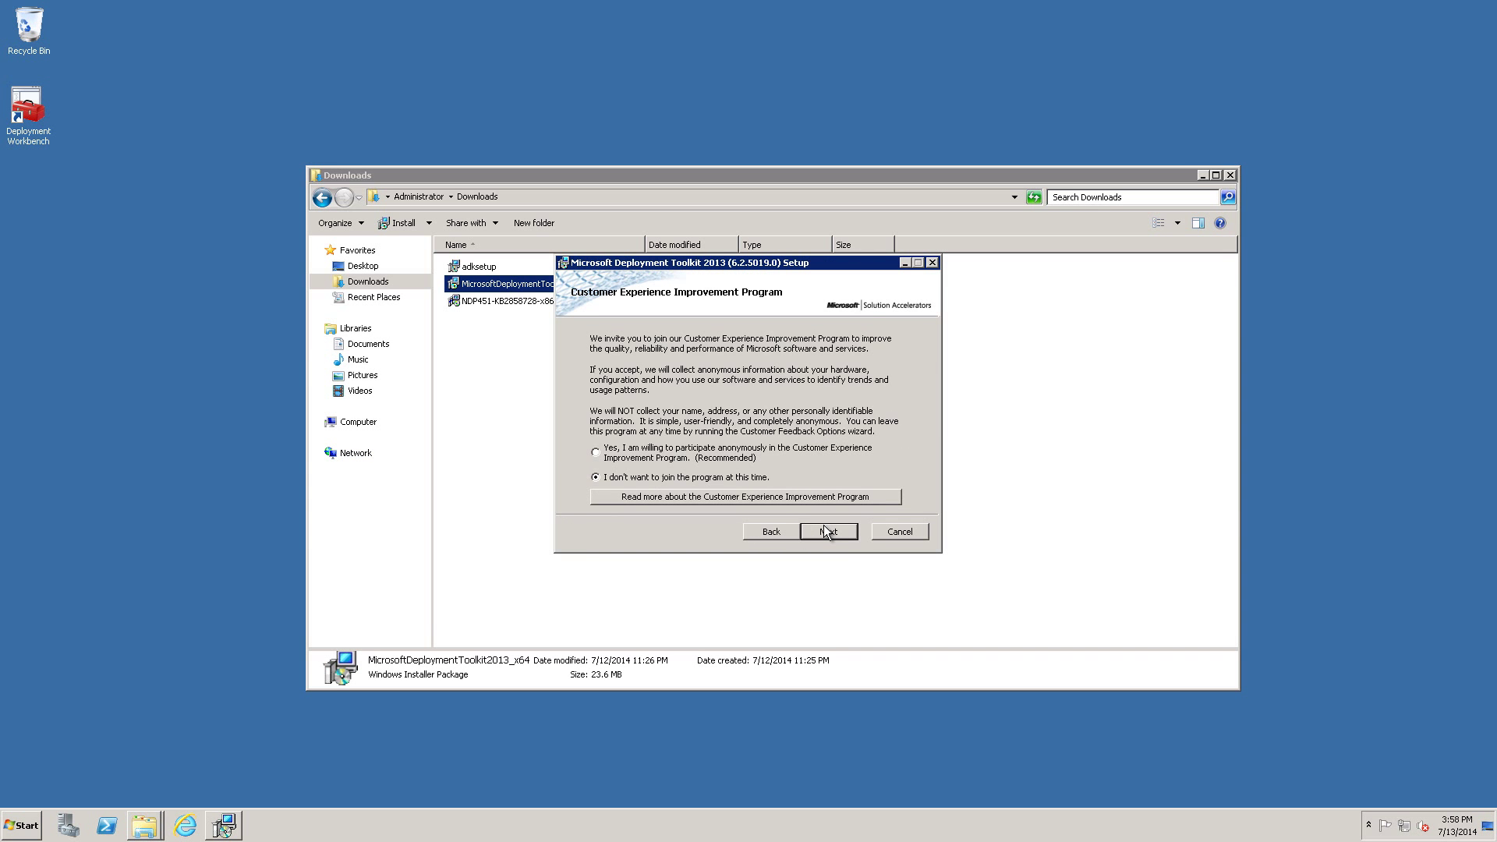
{"action": "left_click", "coordinate": [824, 527]}
{"action": "left_click", "coordinate": [825, 530]}
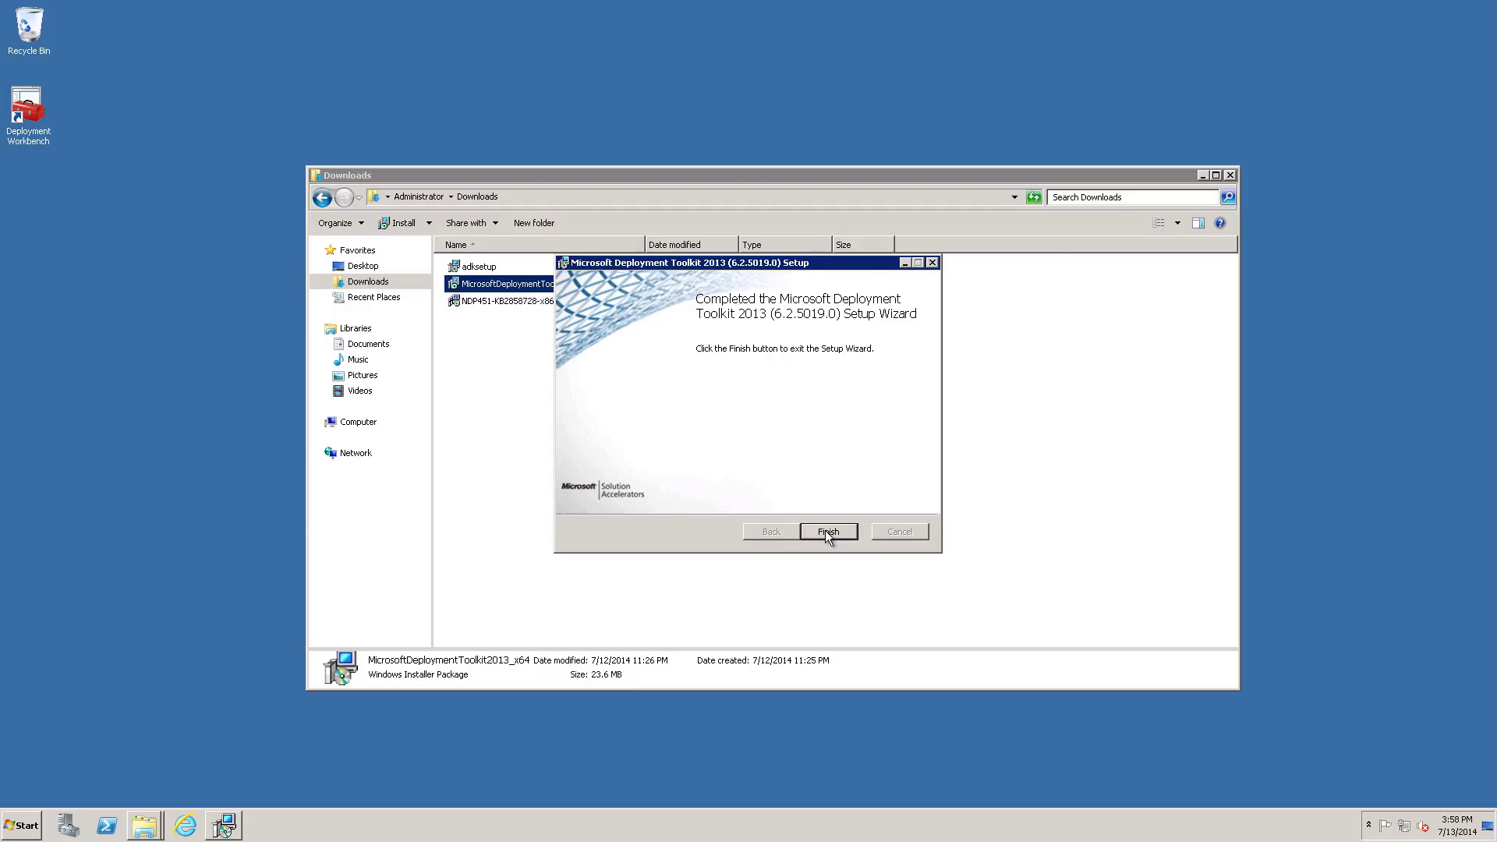
{"action": "left_click", "coordinate": [827, 532]}
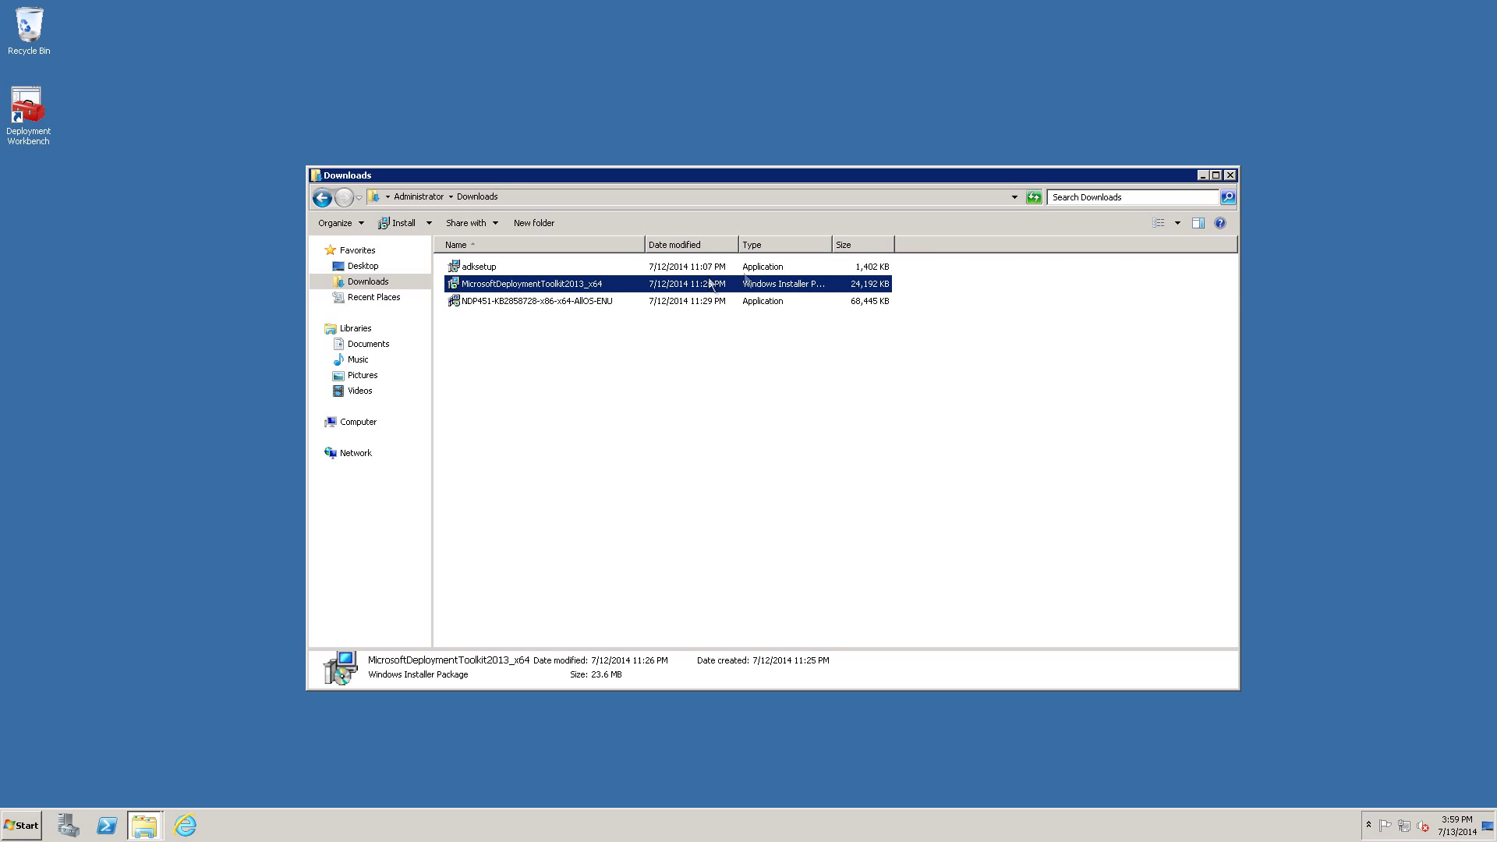
{"action": "left_click", "coordinate": [1232, 175]}
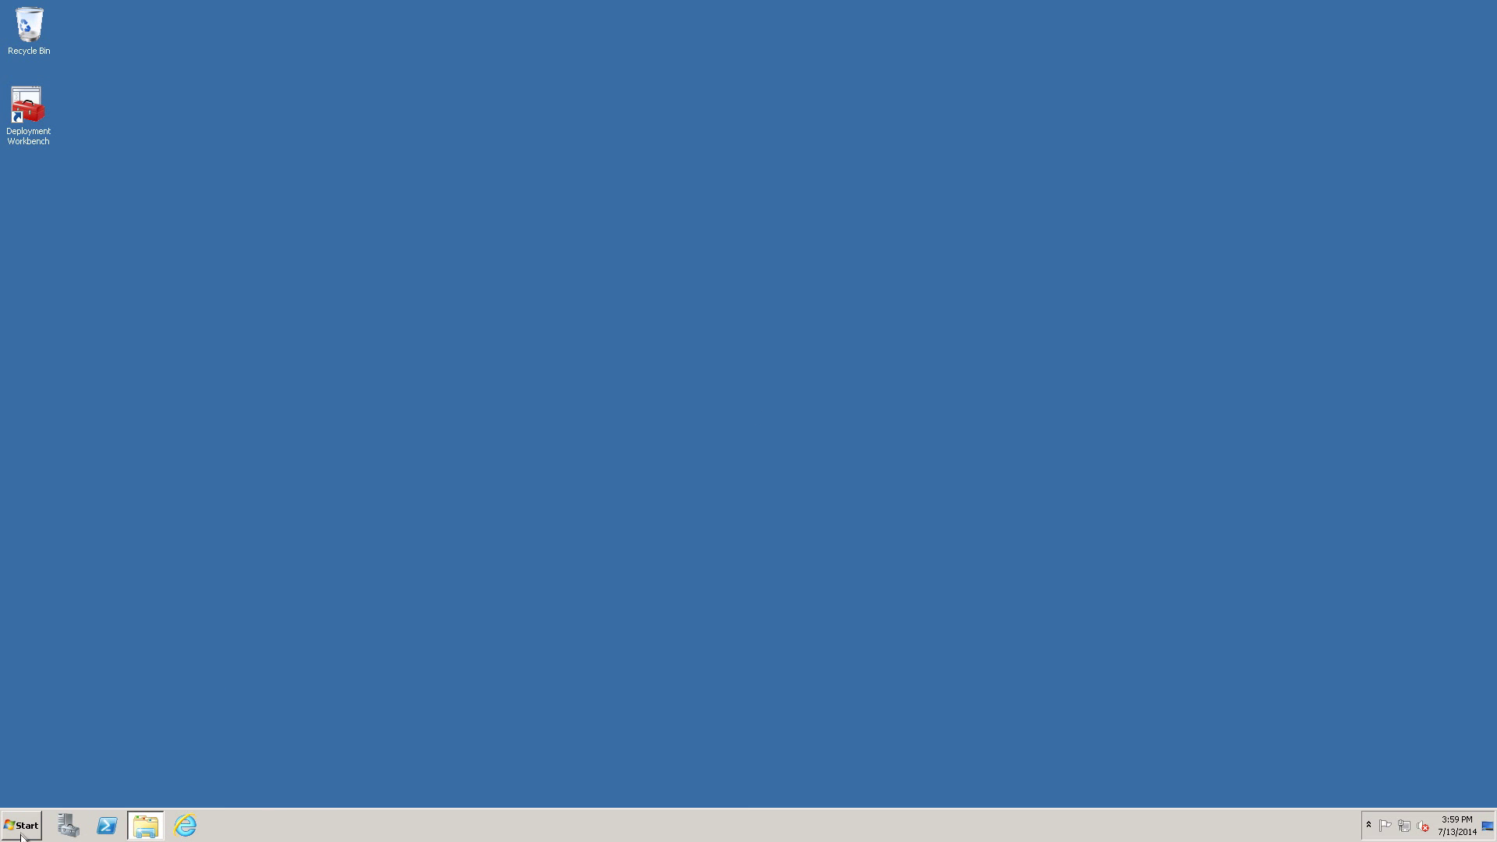
Launch Deployment Workbench from its desktop shortcut after browsing the Microsoft Deployment Toolkit Start menu folder.
{"action": "left_click", "coordinate": [22, 825]}
{"action": "left_click", "coordinate": [96, 761]}
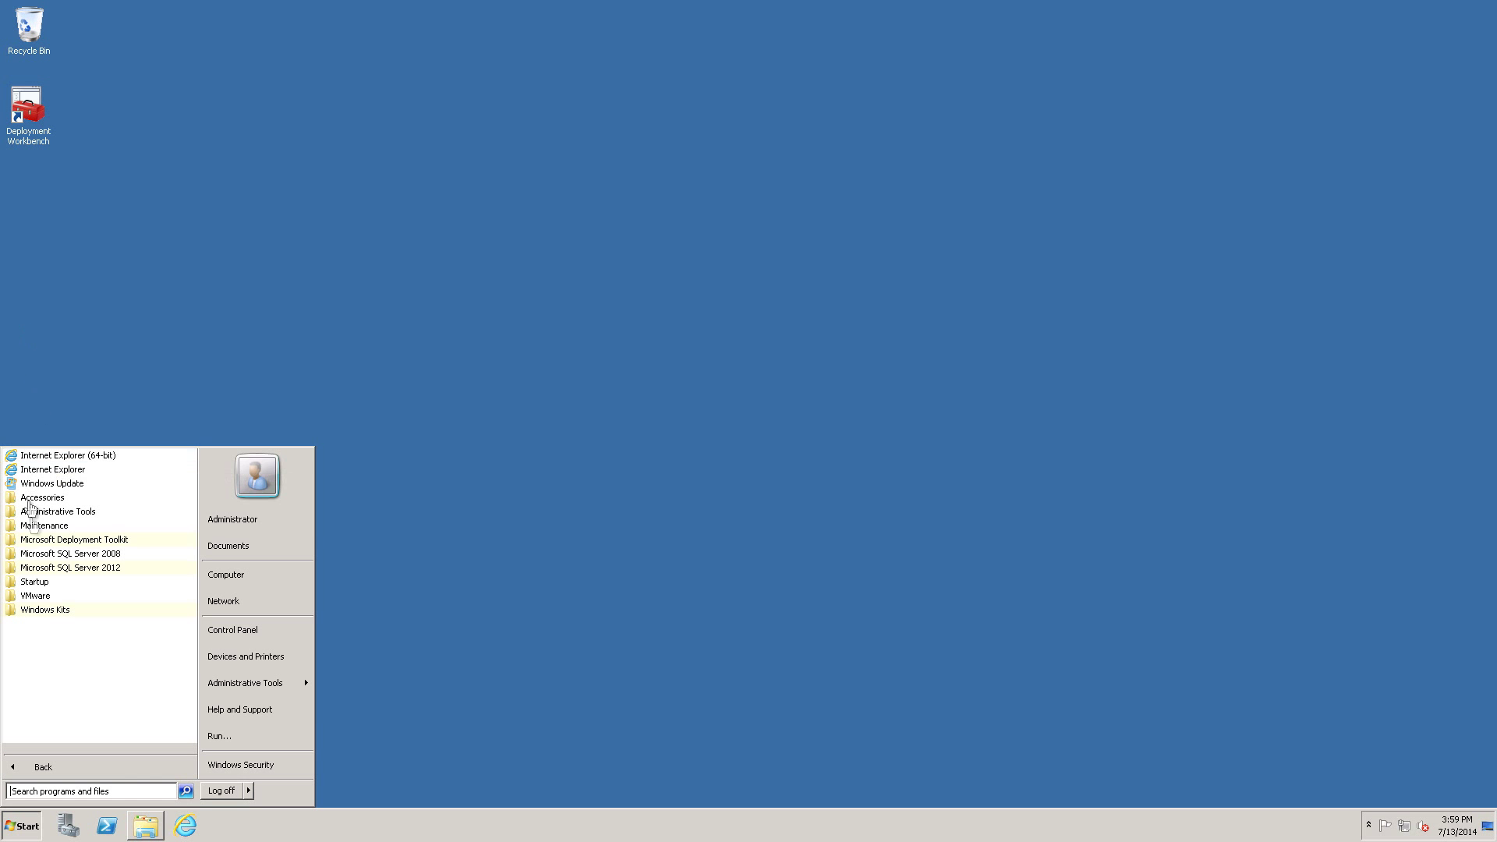
{"action": "left_click", "coordinate": [81, 546]}
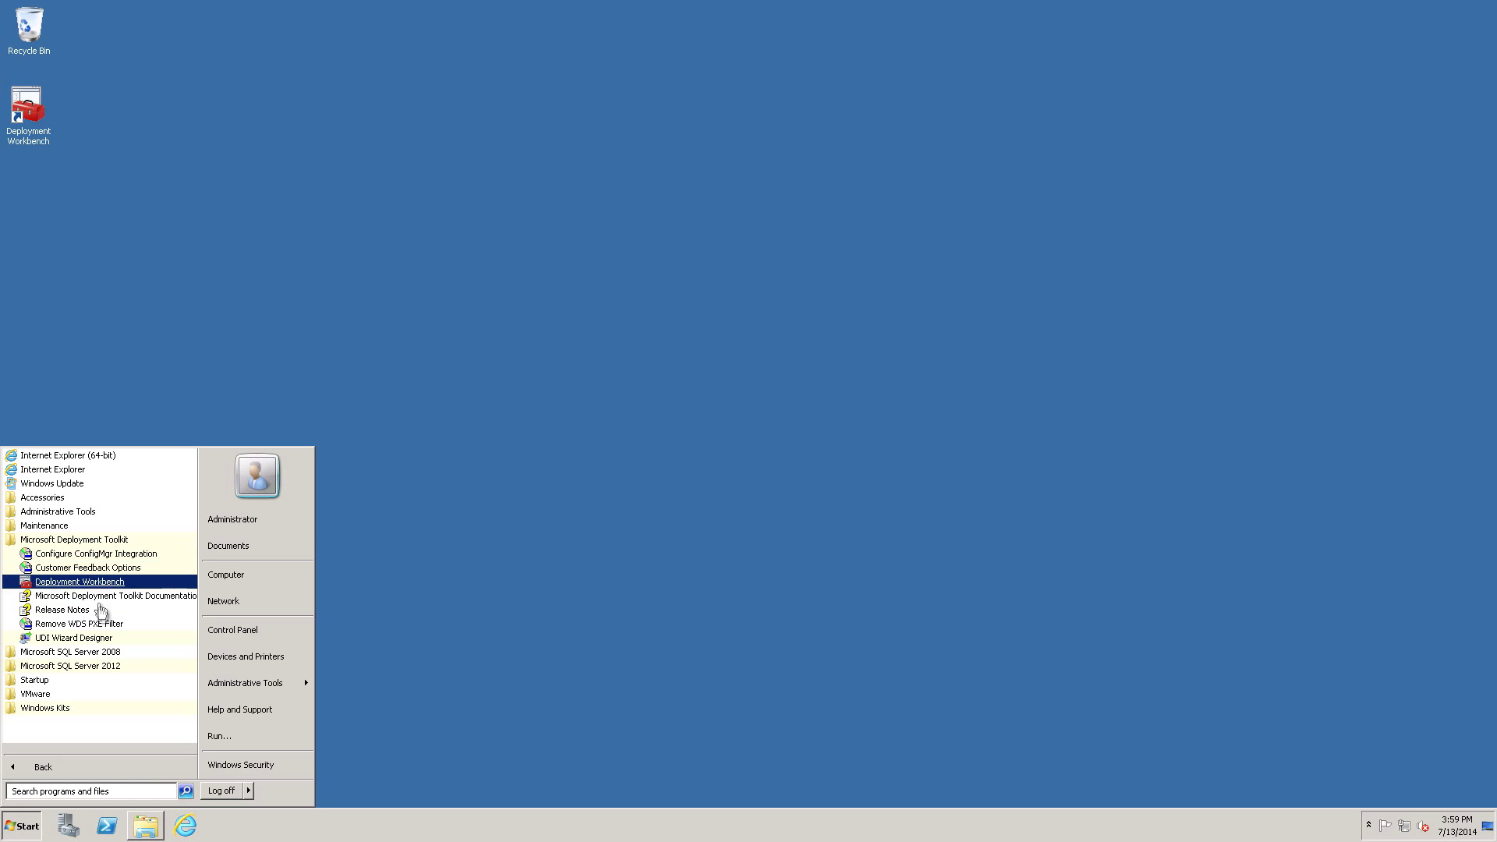
{"action": "left_click", "coordinate": [273, 208]}
{"action": "left_click", "coordinate": [44, 123]}
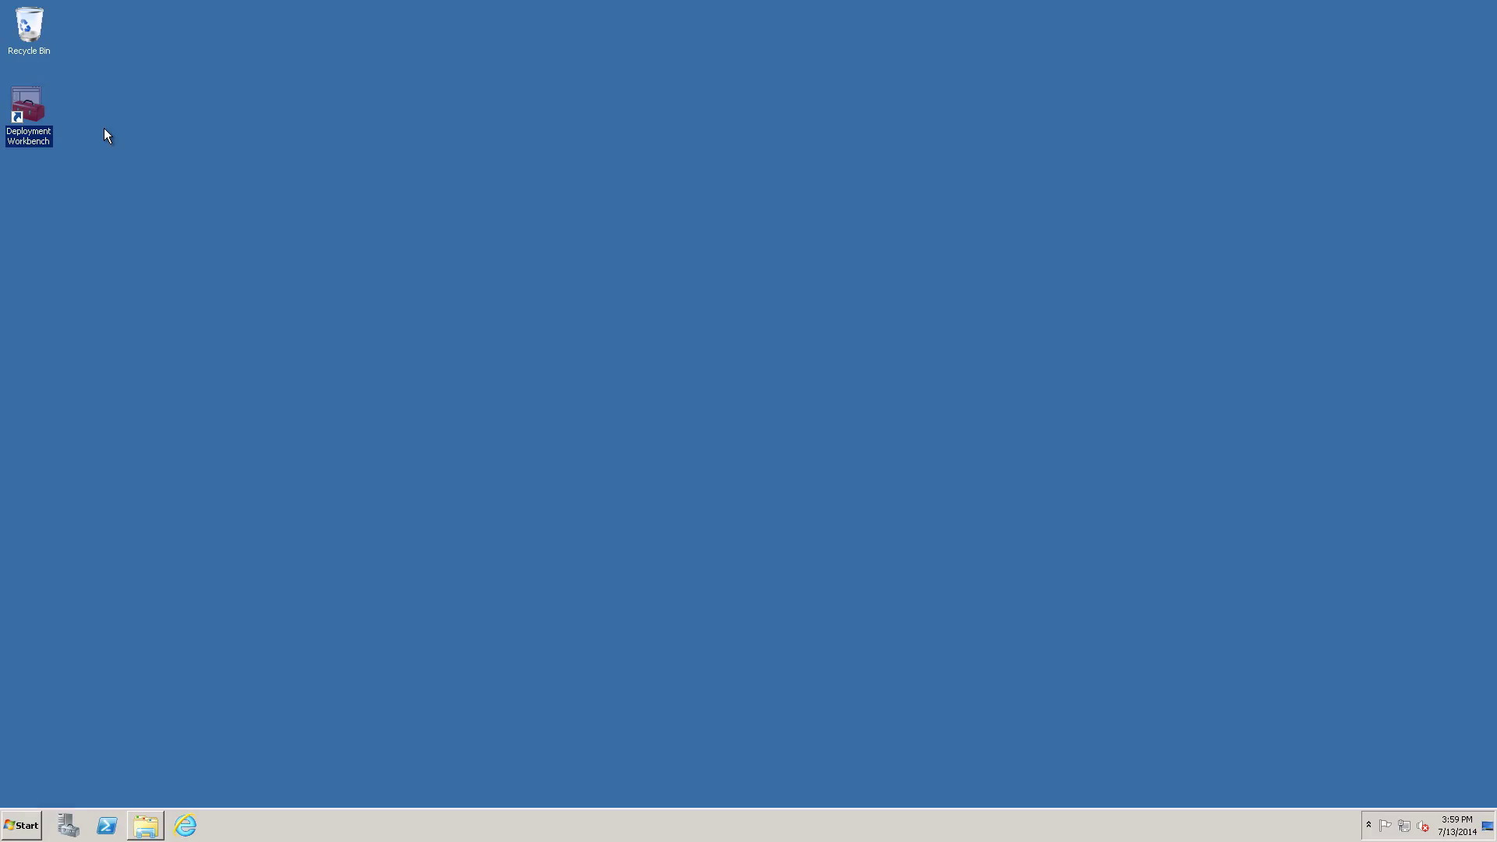
{"action": "key", "text": "Return"}
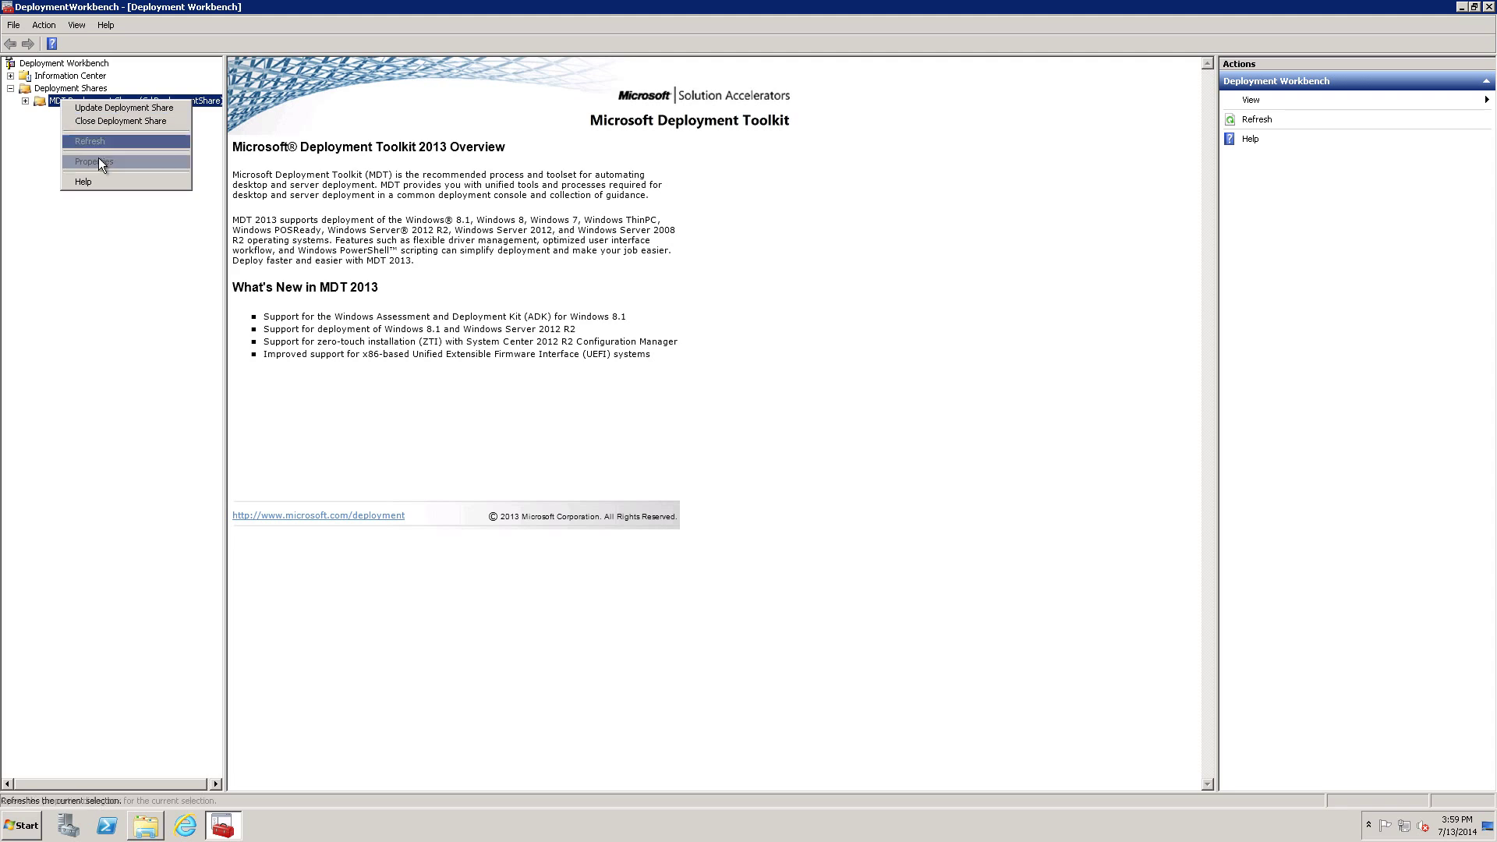
Close the old share and start a new deployment share with path C:\DeploymentShare1.
{"action": "left_click", "coordinate": [108, 122]}
{"action": "right_click", "coordinate": [51, 92]}
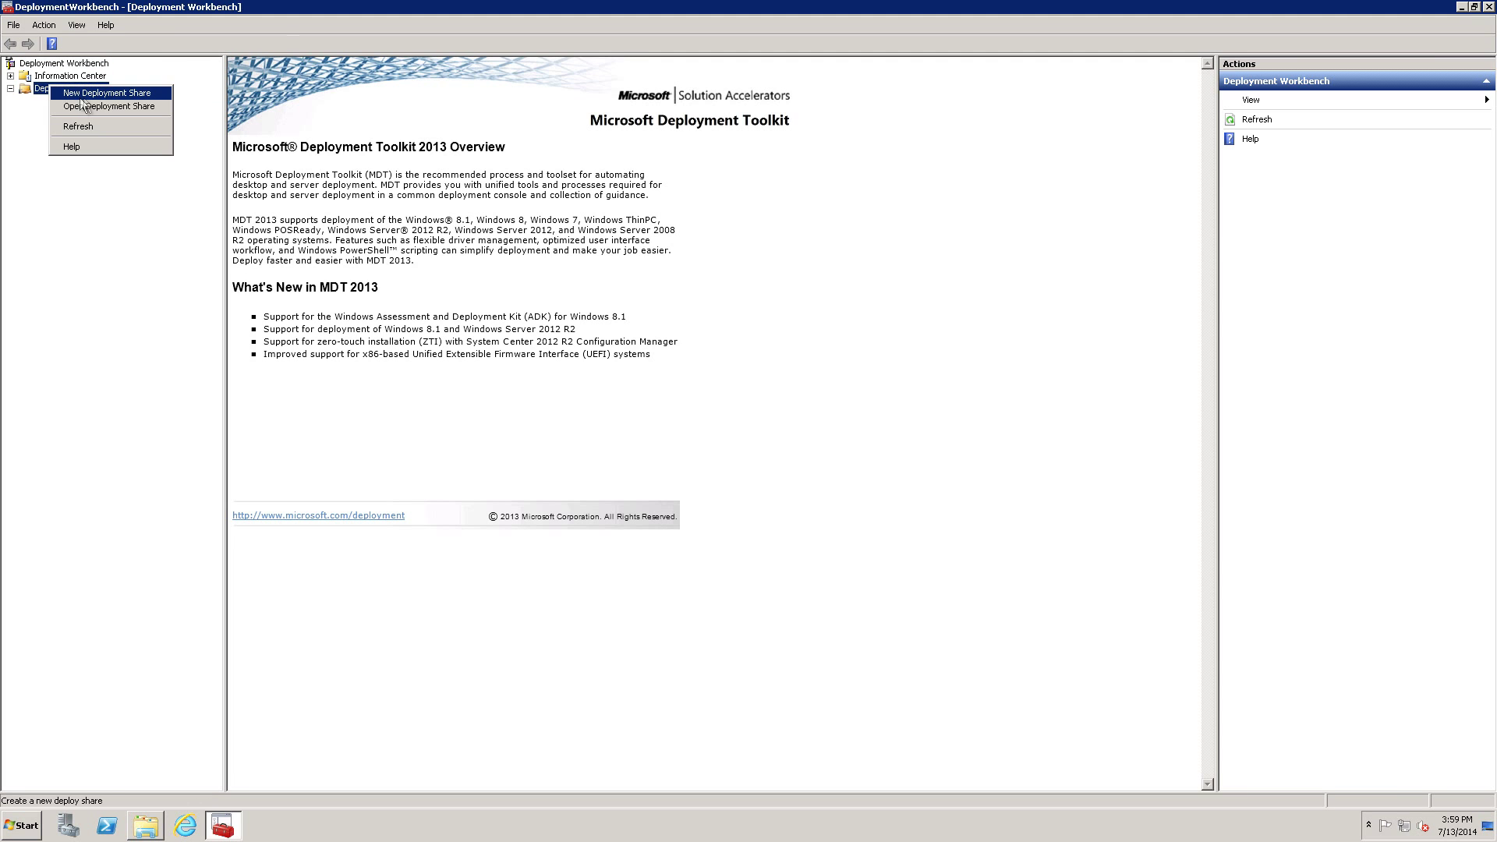
{"action": "left_click", "coordinate": [105, 94]}
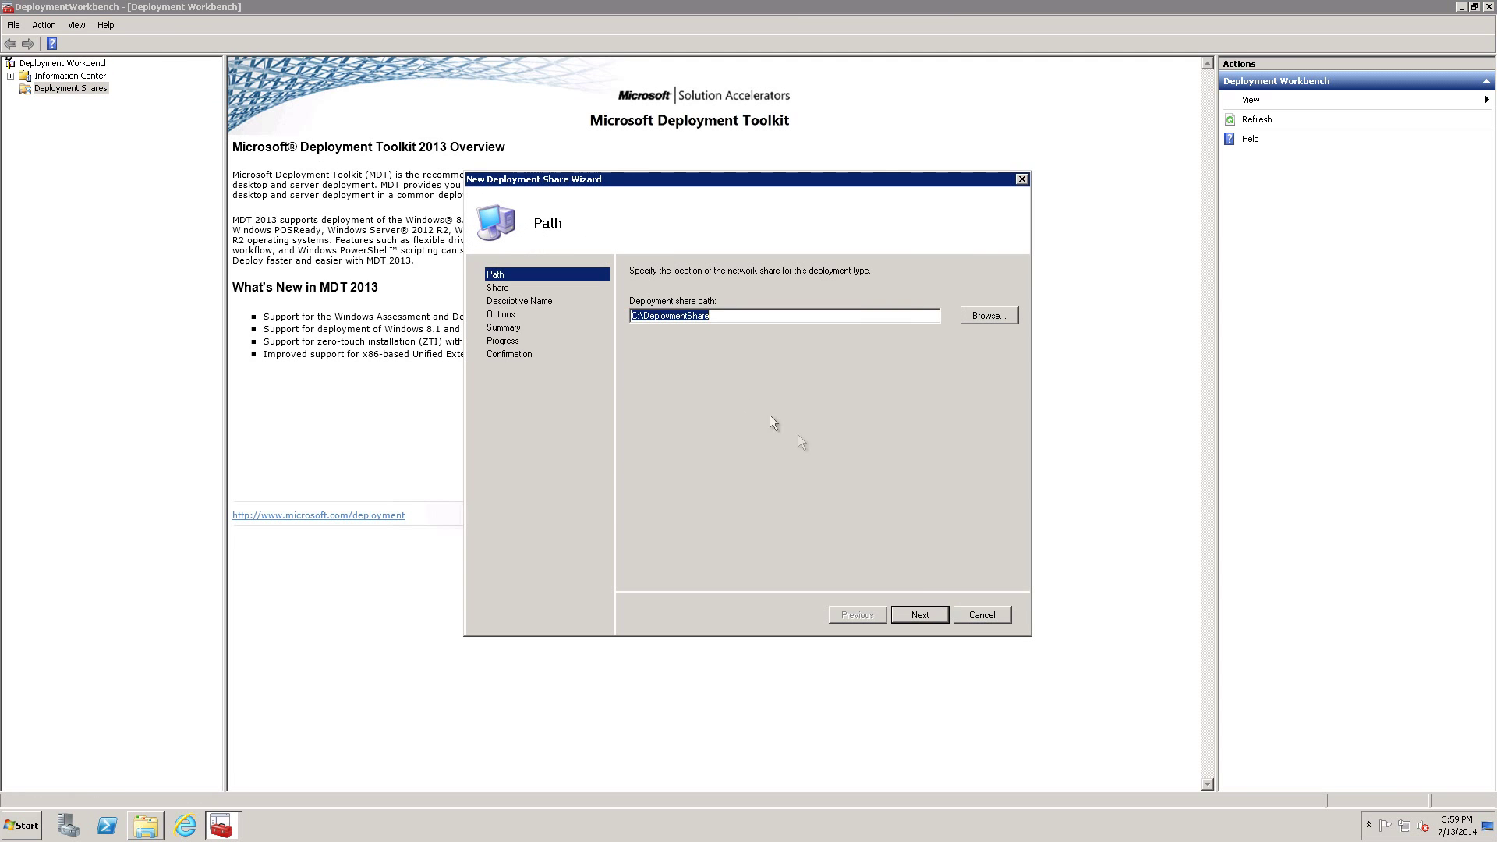
{"action": "left_click", "coordinate": [920, 618]}
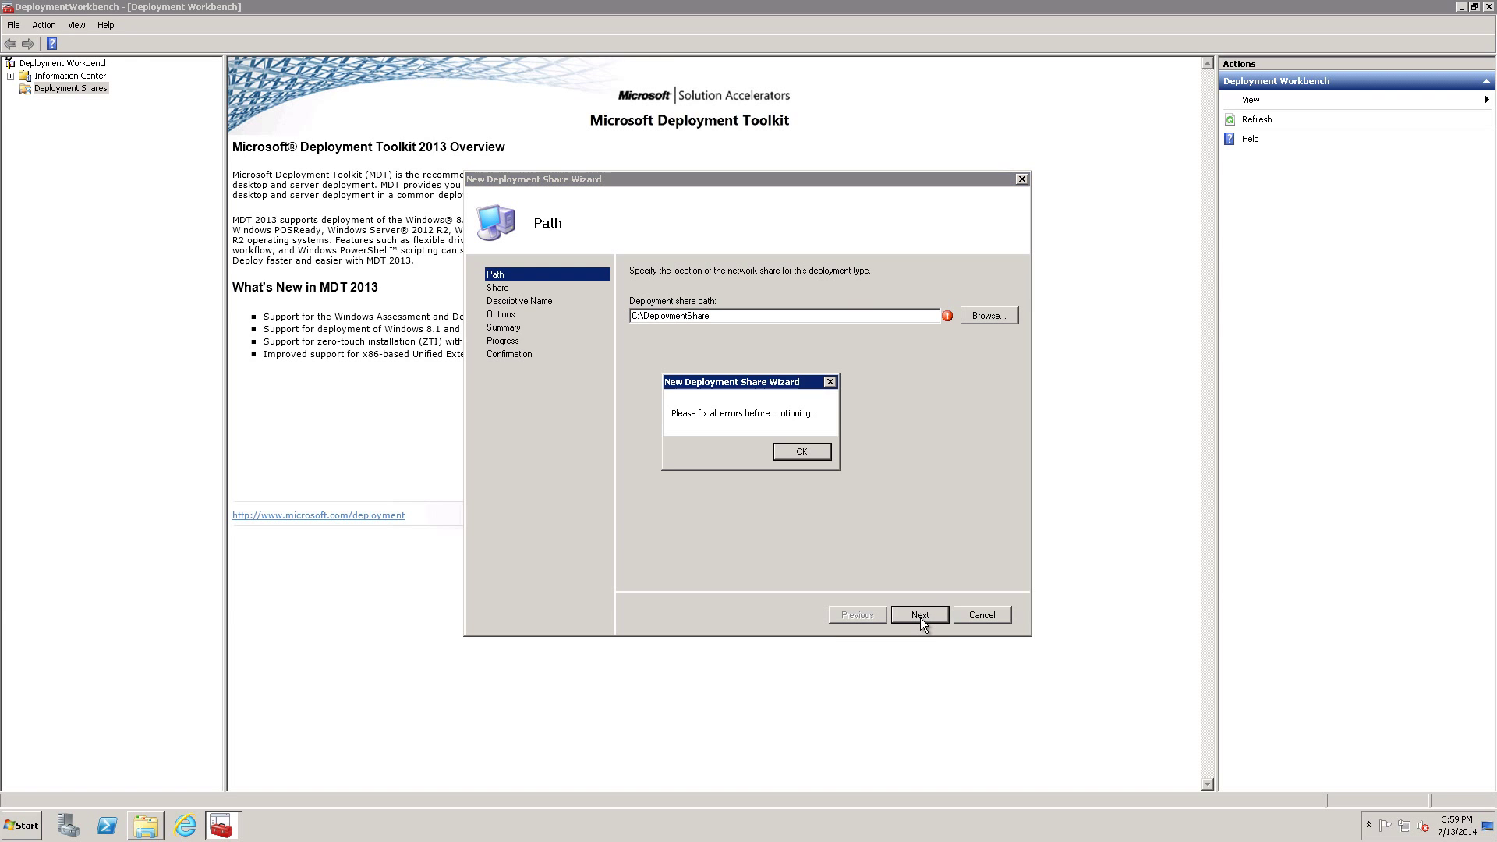
{"action": "left_click", "coordinate": [812, 452]}
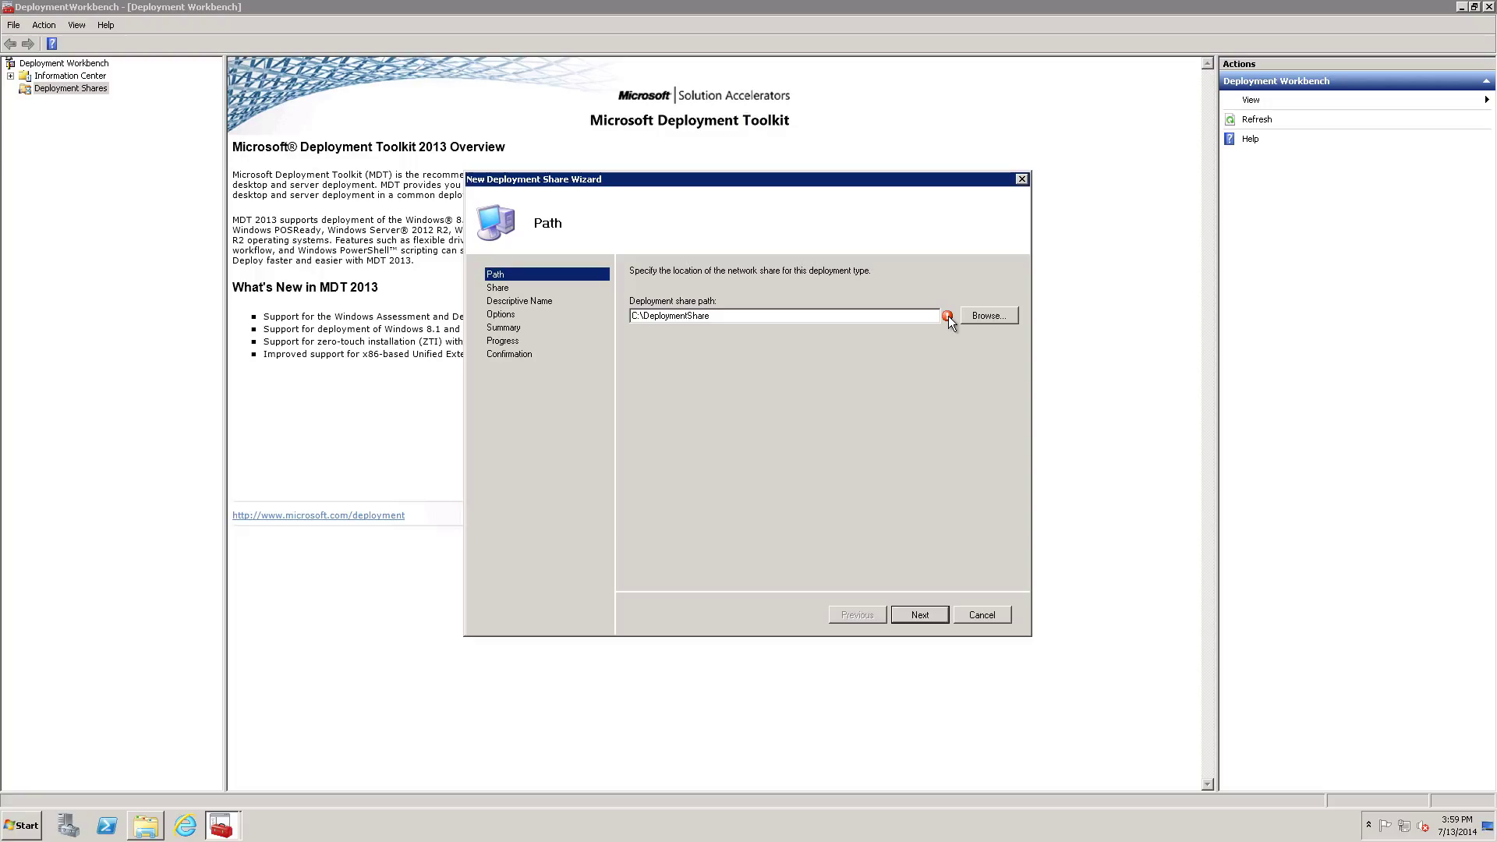
{"action": "mouse_move", "coordinate": [951, 315]}
{"action": "left_click", "coordinate": [727, 315]}
{"action": "type", "text": "1"}
{"action": "left_click", "coordinate": [919, 613]}
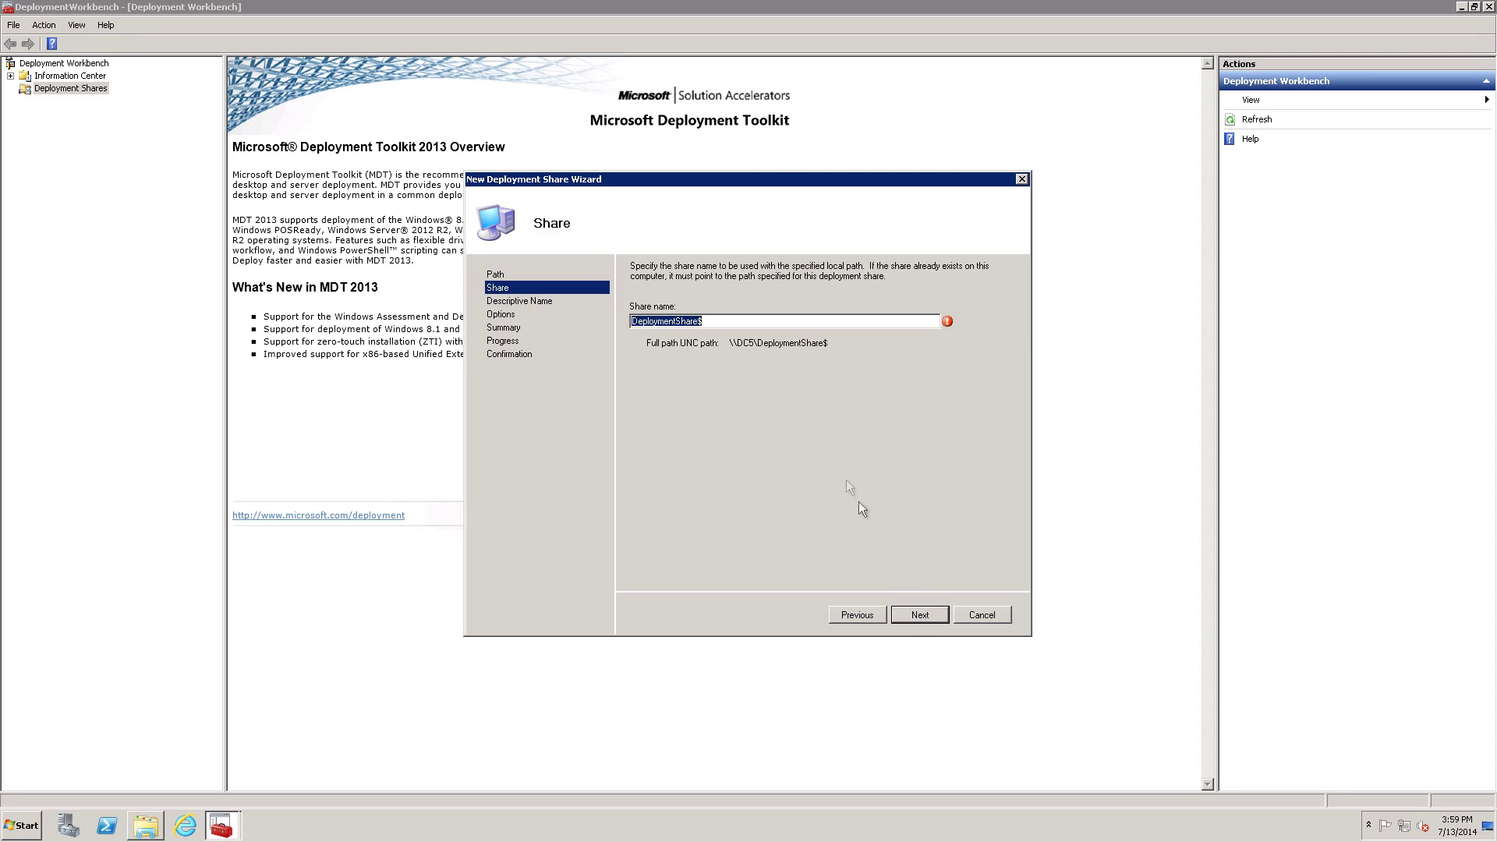
Name the share DeploymentShare1$ and keep the 'MDT Deployment Share' description.
{"action": "left_click", "coordinate": [930, 615]}
{"action": "left_click", "coordinate": [808, 445]}
{"action": "type", "text": "1"}
{"action": "left_click", "coordinate": [924, 613]}
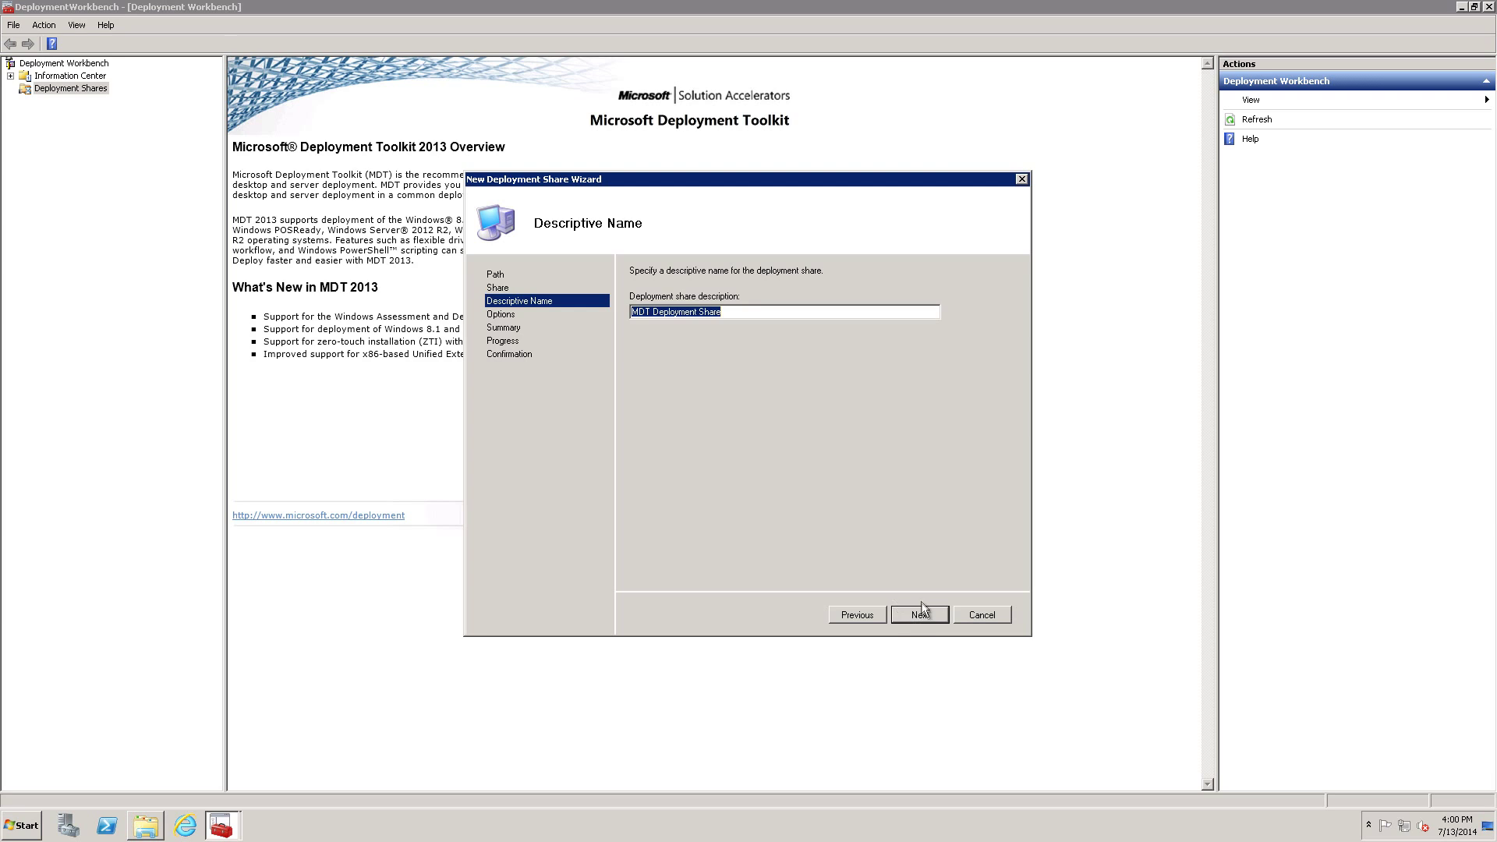
{"action": "left_click", "coordinate": [922, 613]}
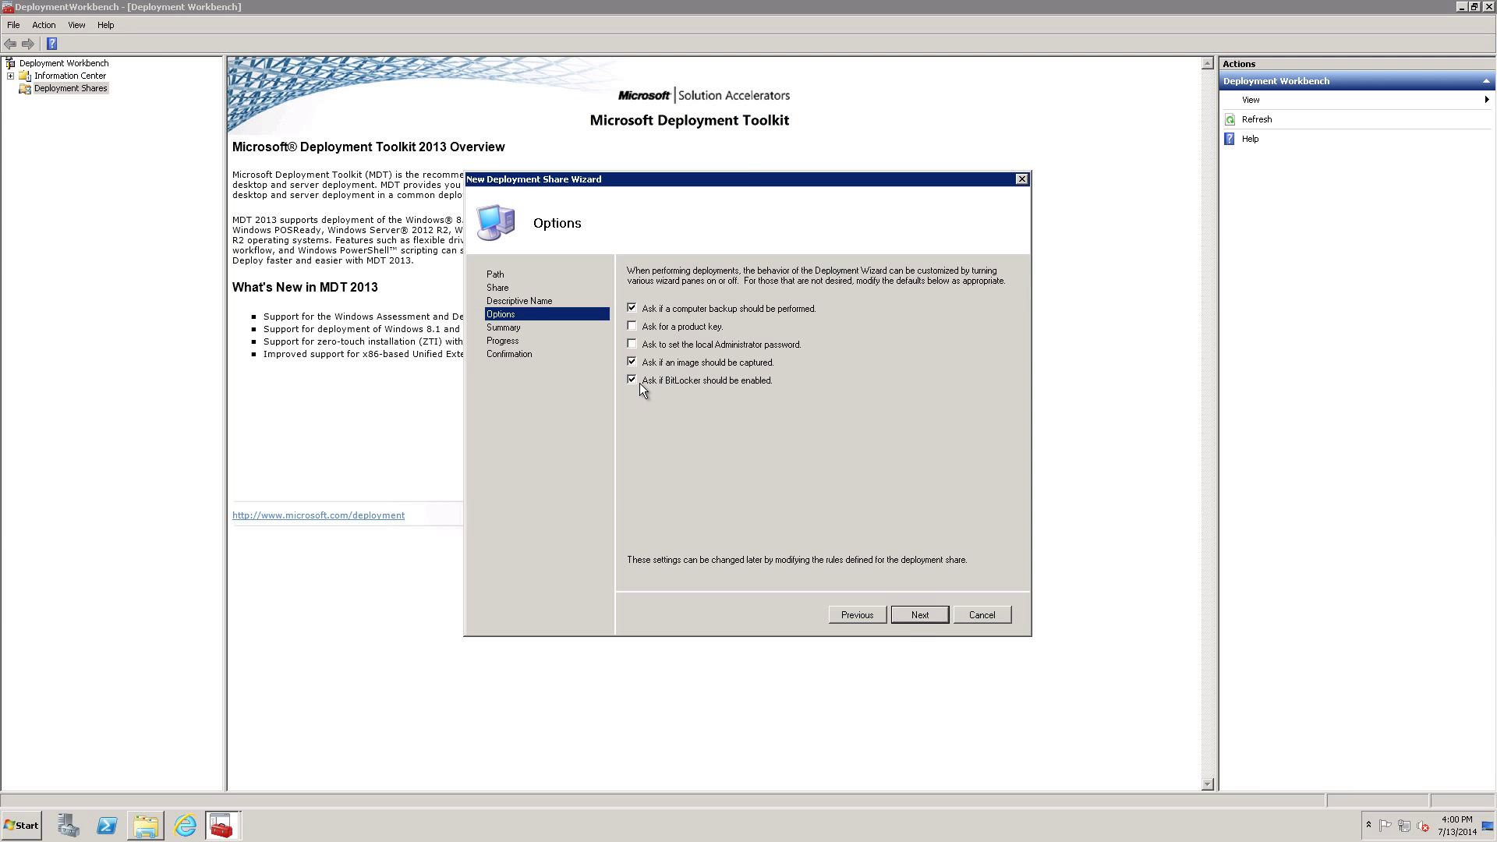
Turn off the backup and image capture prompts, create the share, then close Deployment Workbench.
{"action": "left_click", "coordinate": [634, 362]}
{"action": "left_click", "coordinate": [633, 306]}
{"action": "left_click", "coordinate": [918, 615]}
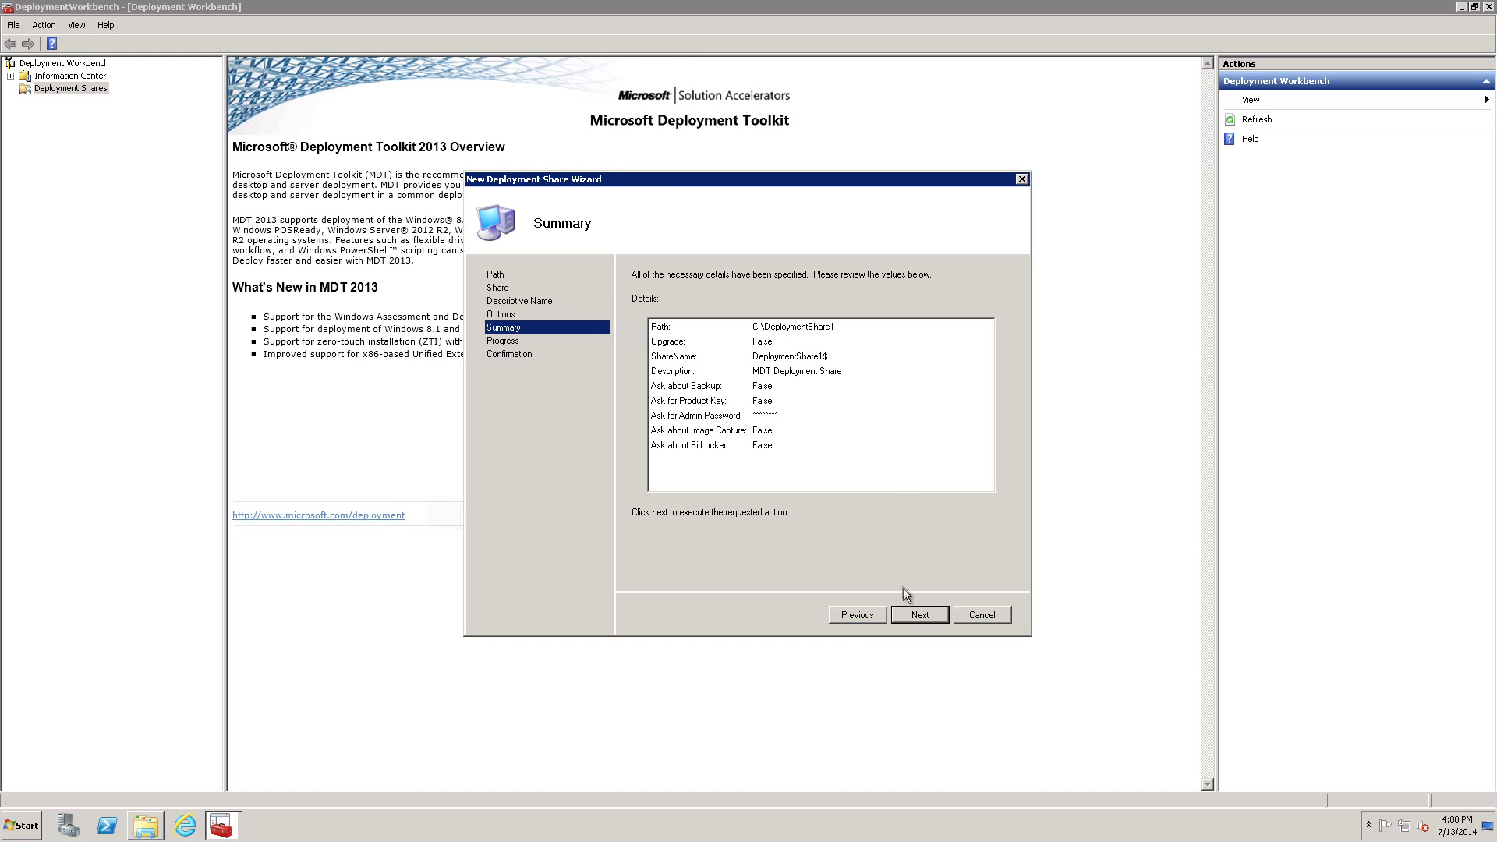
{"action": "left_click", "coordinate": [937, 616]}
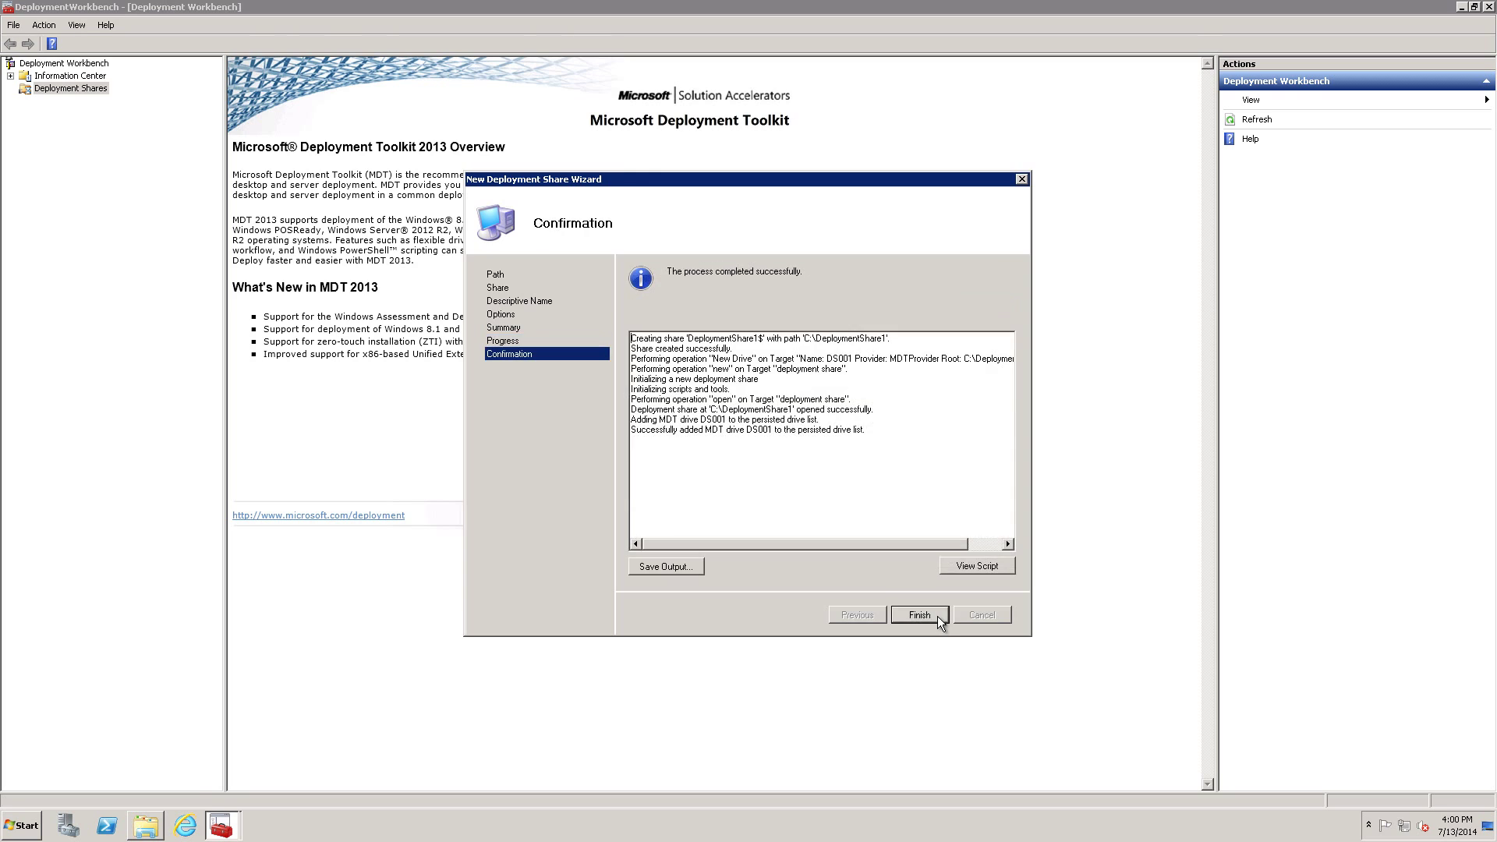
{"action": "left_click", "coordinate": [938, 616]}
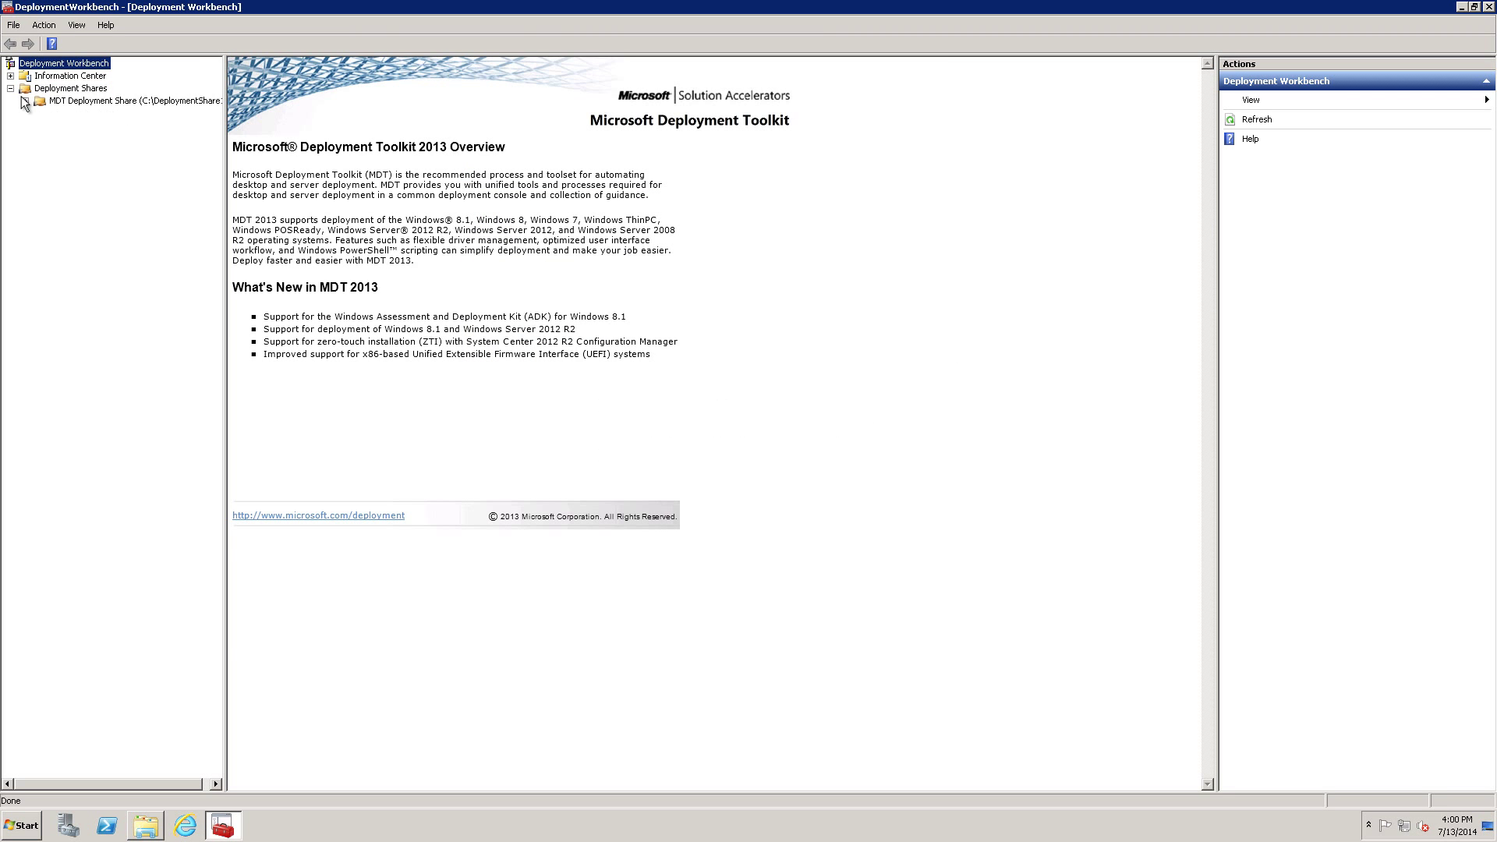
{"action": "left_click", "coordinate": [25, 101]}
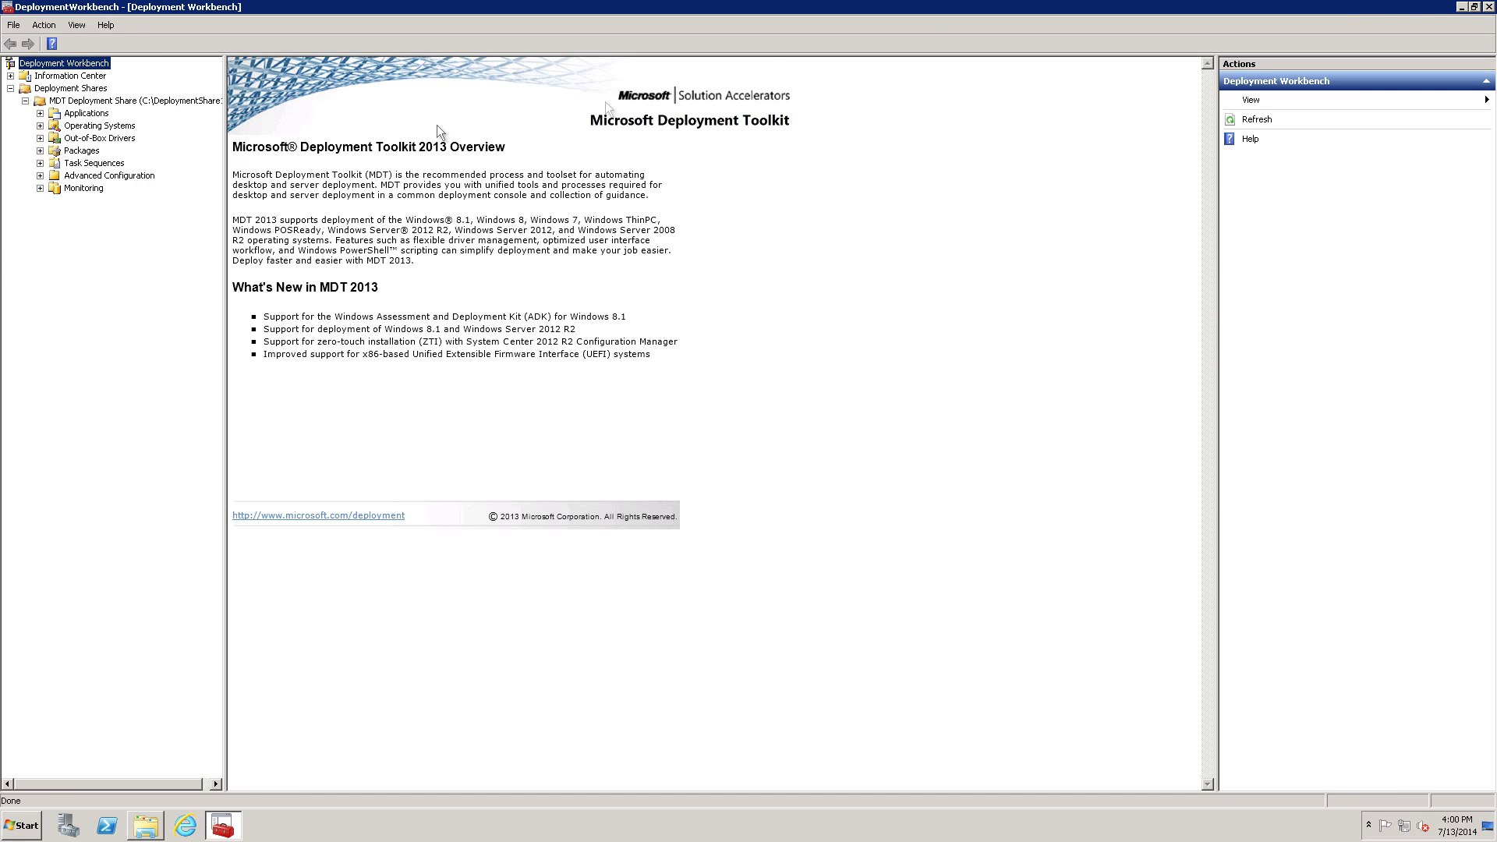
{"action": "left_click", "coordinate": [1488, 7]}
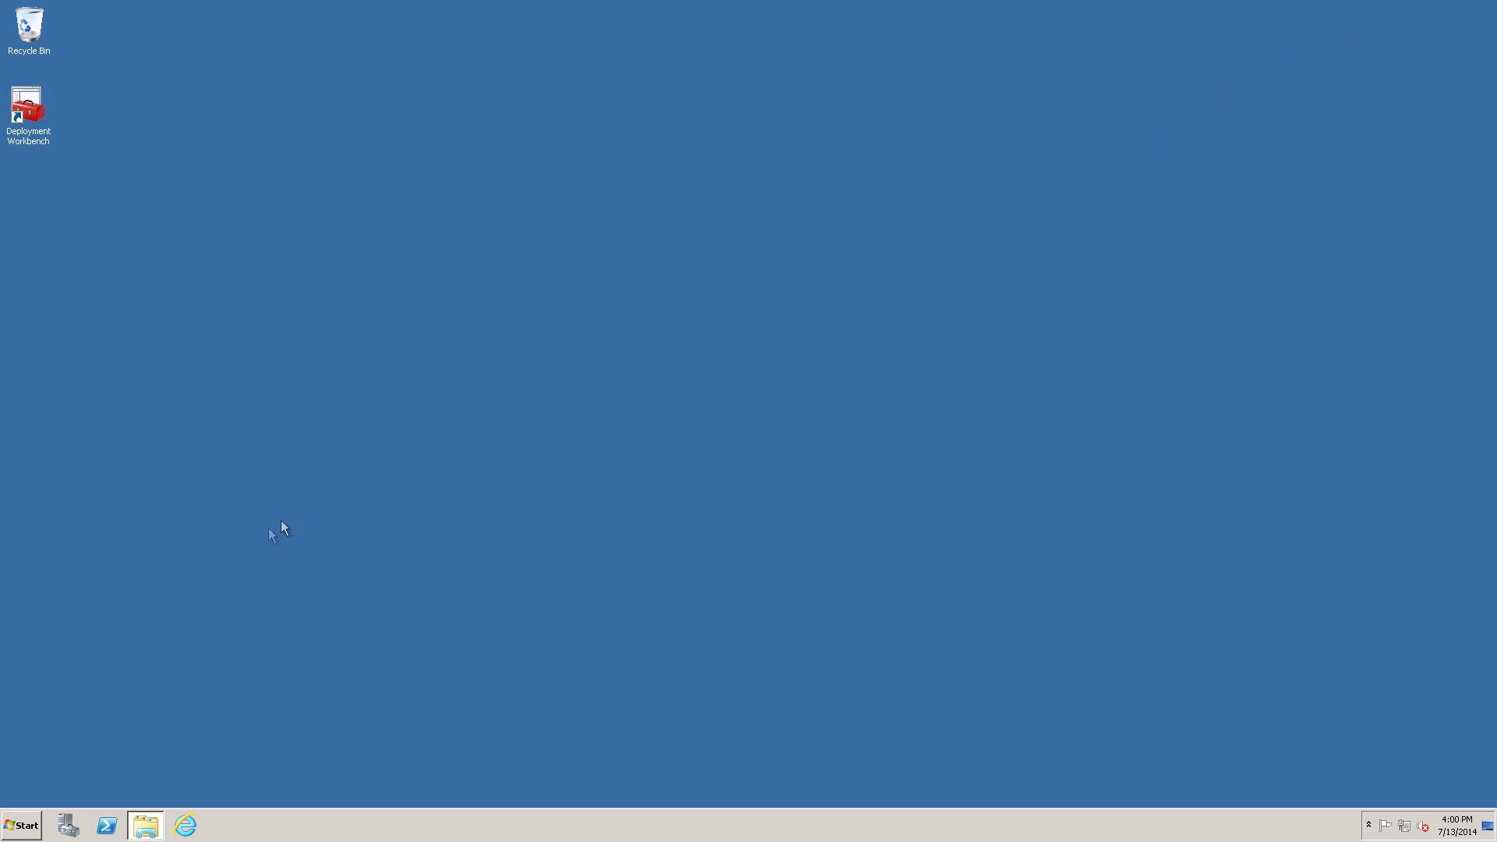